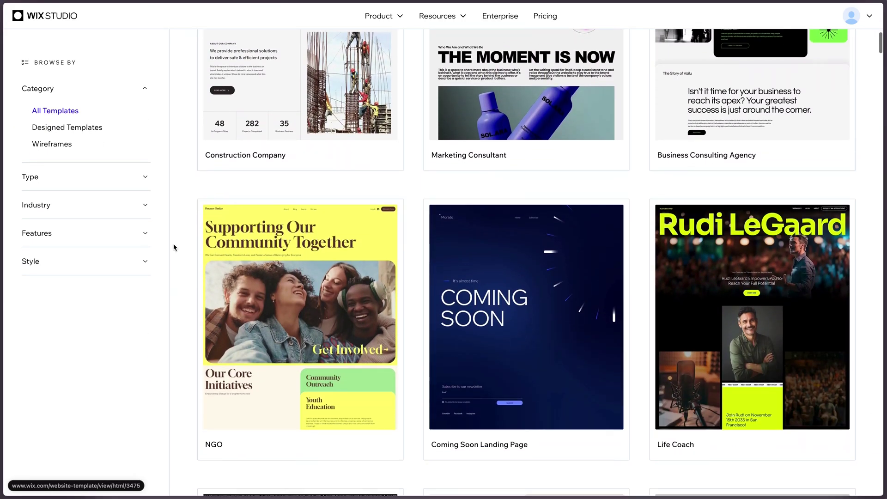
Preview the NGO template at tablet and mobile widths, scrolling through the page.
mouse_move(270, 305)
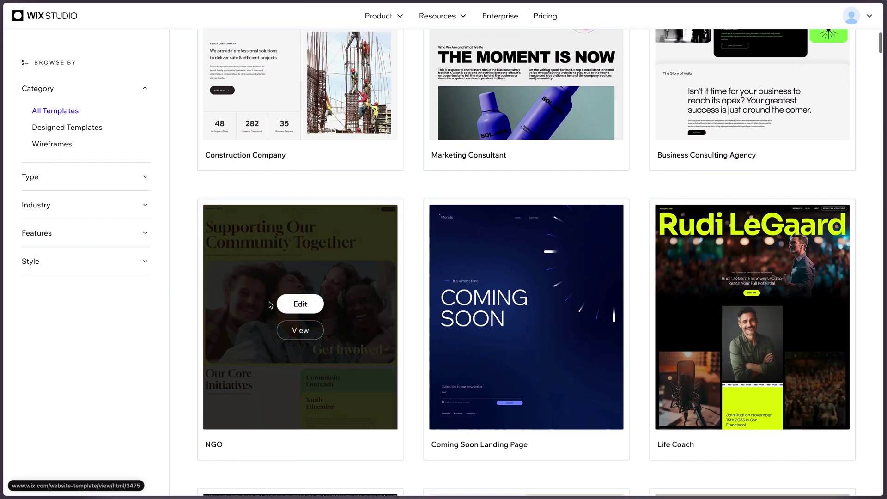
click(292, 331)
click(445, 19)
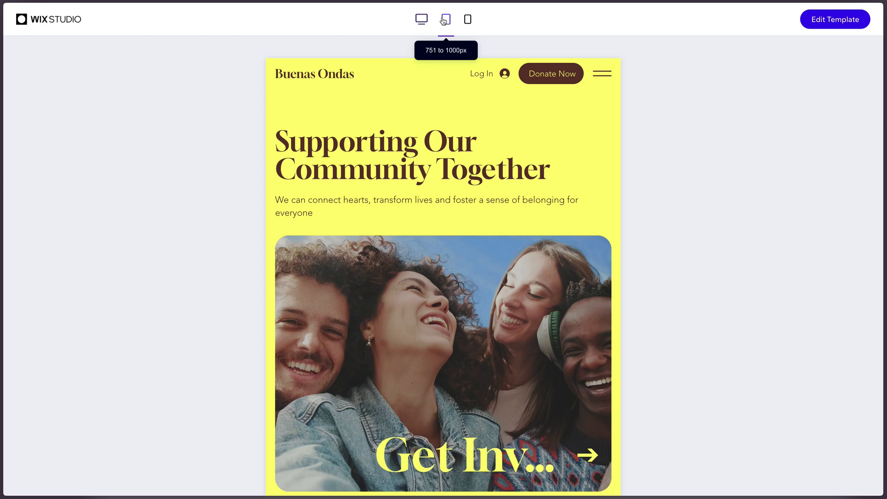
click(468, 21)
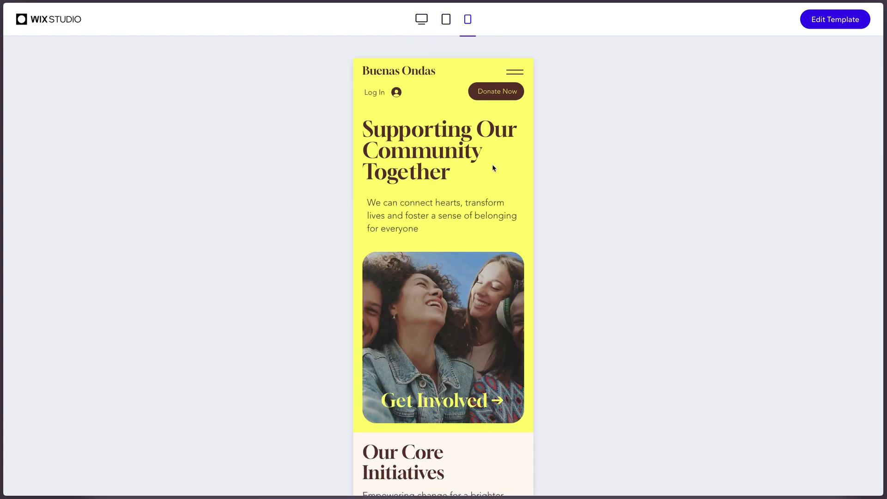
scroll(493, 167, down, 15)
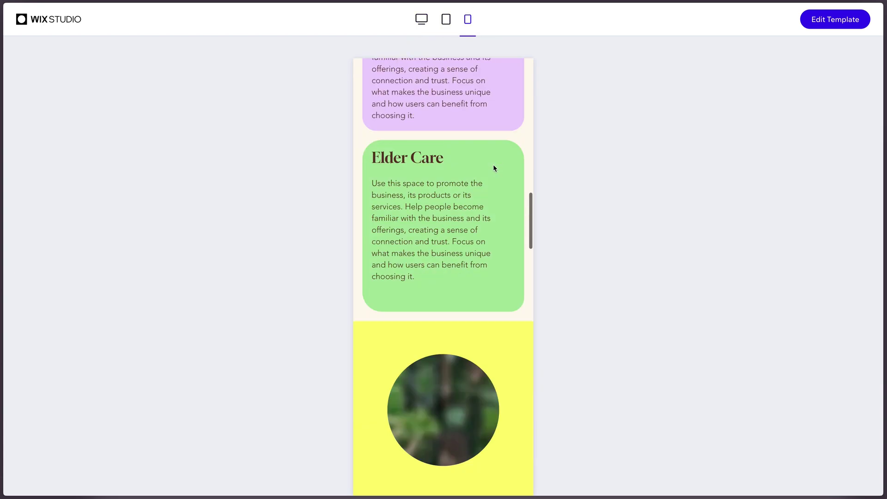
scroll(493, 164, up, 20)
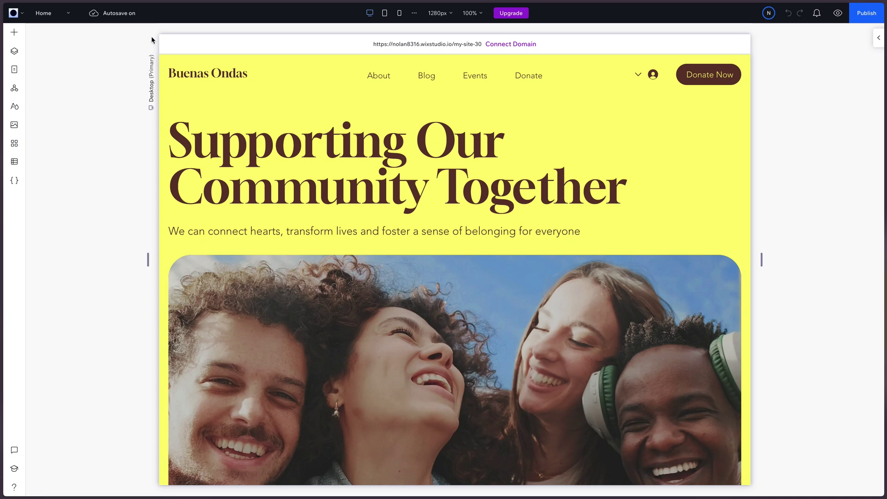
Rename the Home page to 'Patterns' through its options in the pages list.
click(13, 70)
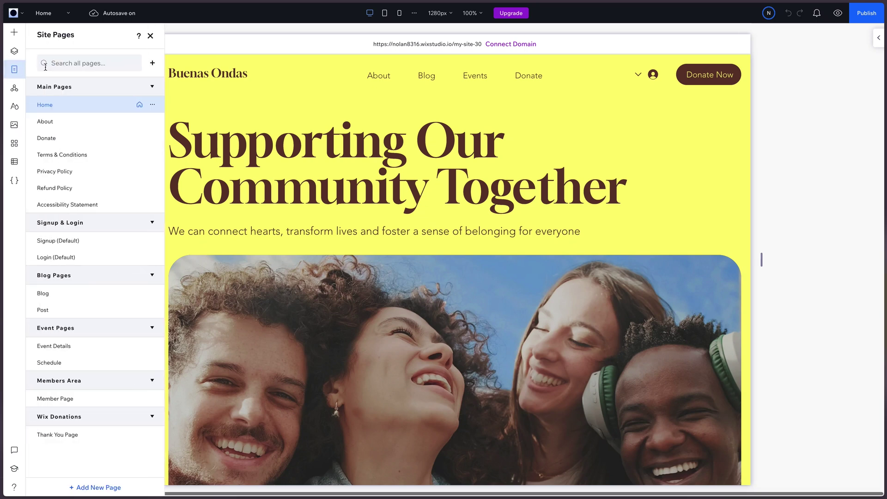
click(154, 106)
click(183, 164)
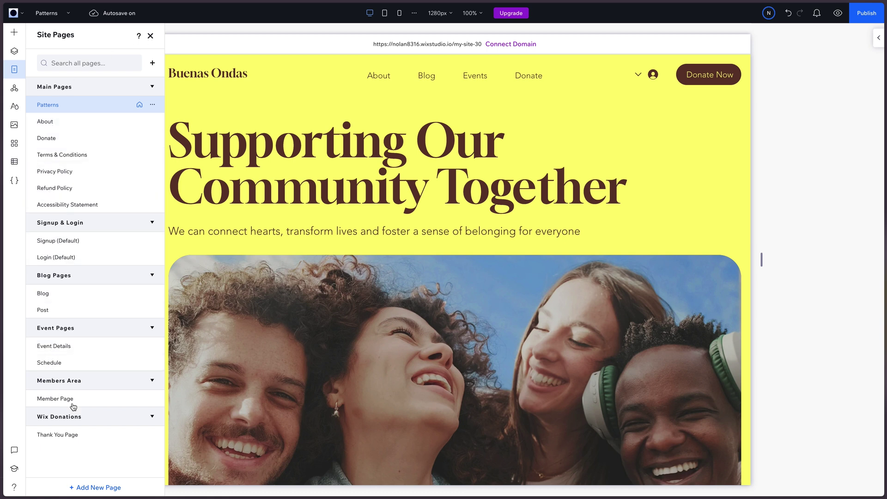
Close the pages list and select the Our Core Initiatives section grid.
click(151, 36)
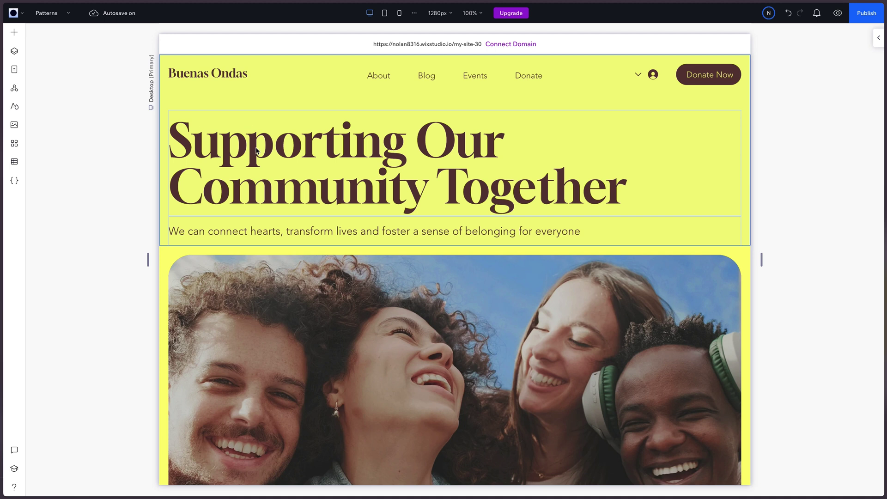
scroll(257, 151, down, 1)
scroll(257, 150, up, 1)
scroll(262, 123, down, 10)
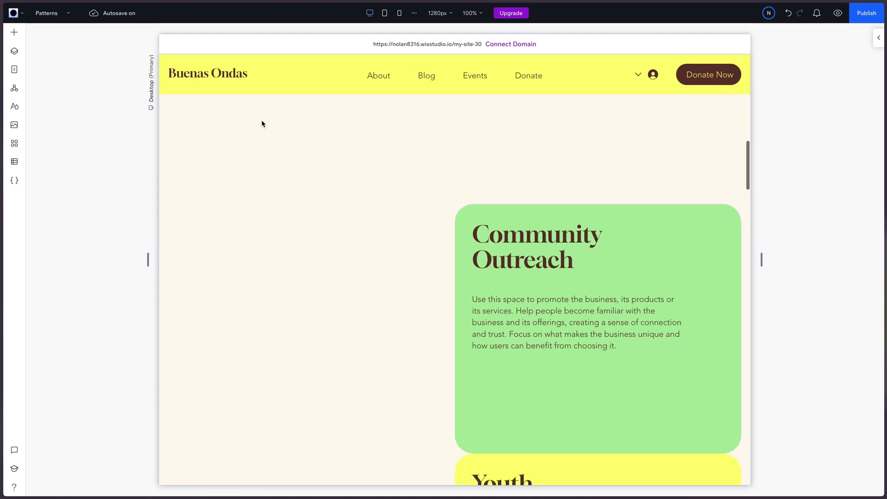
scroll(262, 123, up, 3)
scroll(262, 123, up, 1)
click(293, 196)
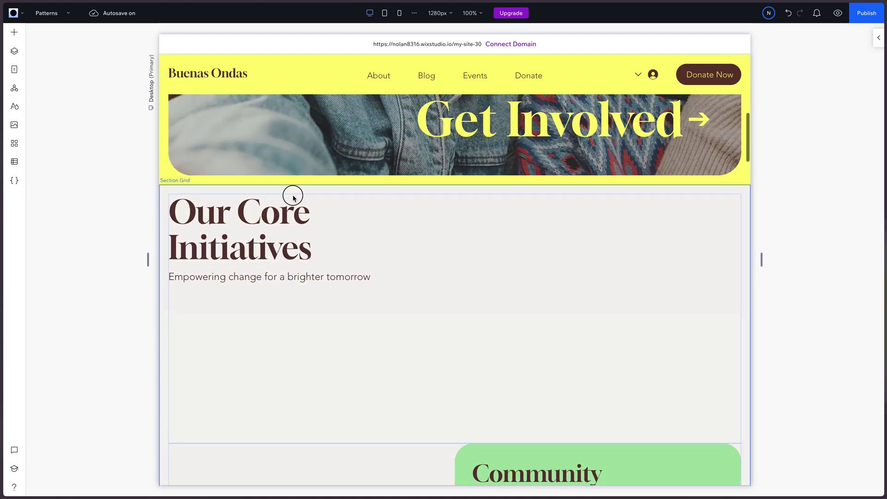
scroll(421, 207, down, 3)
Preview the site as visitors see it, scroll through, and return to editing.
key(ctrl+shift+p)
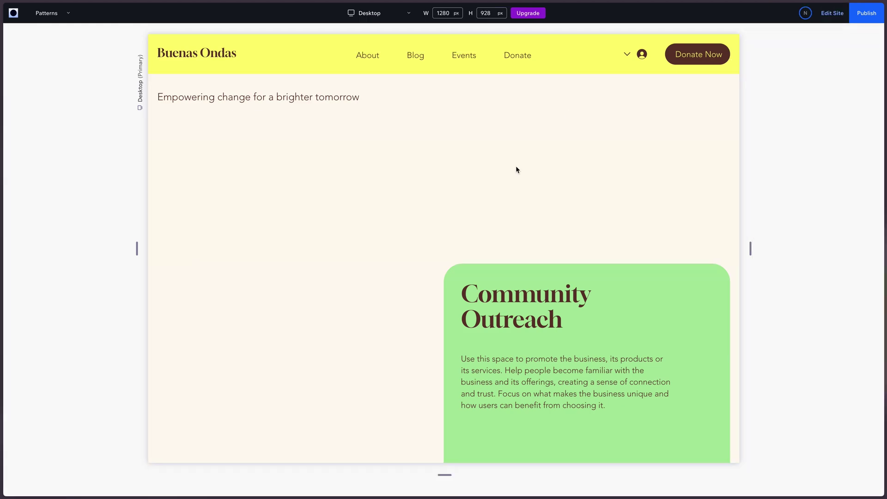
scroll(516, 167, up, 2)
scroll(516, 167, down, 5)
scroll(516, 167, up, 15)
scroll(517, 168, down, 15)
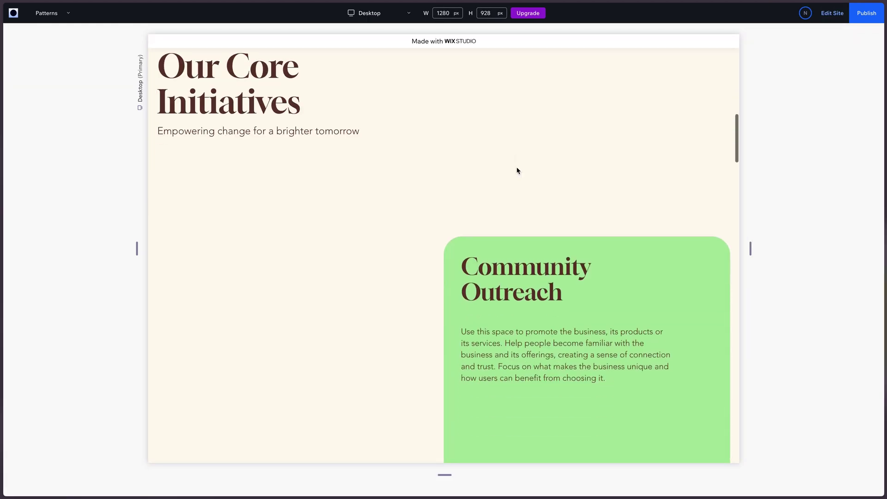
scroll(516, 168, up, 10)
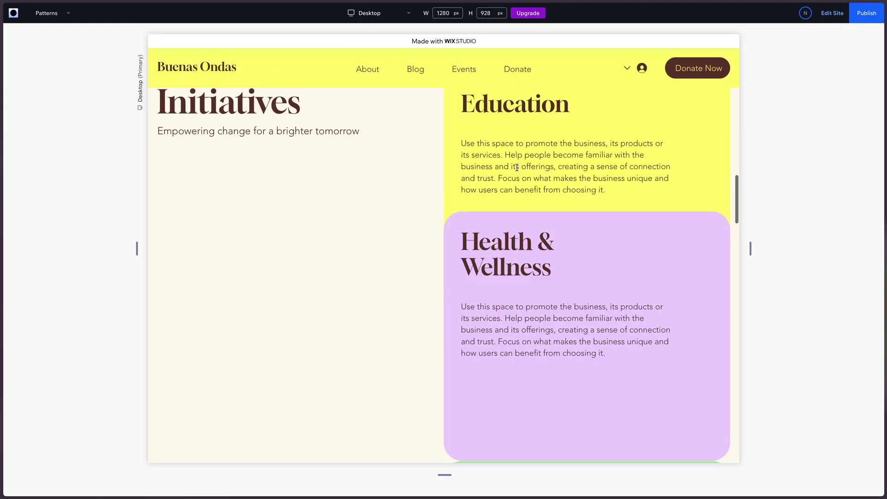
scroll(517, 167, down, 4)
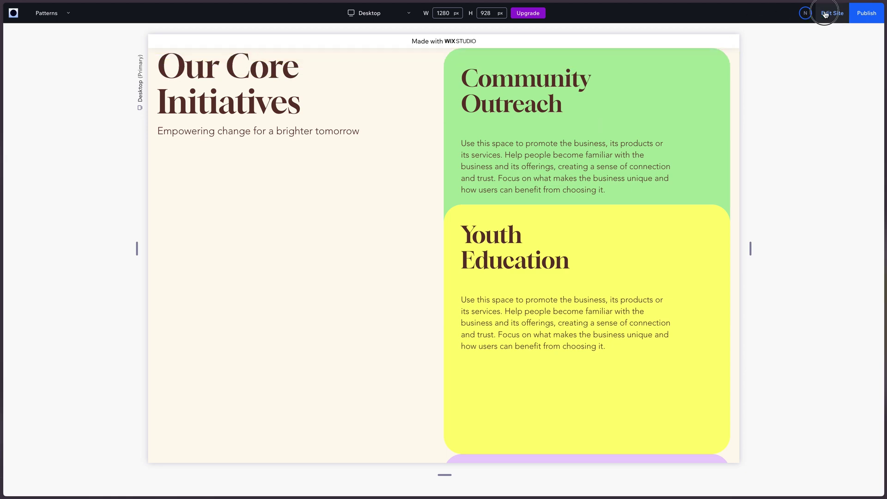
key(ctrl+shift+p)
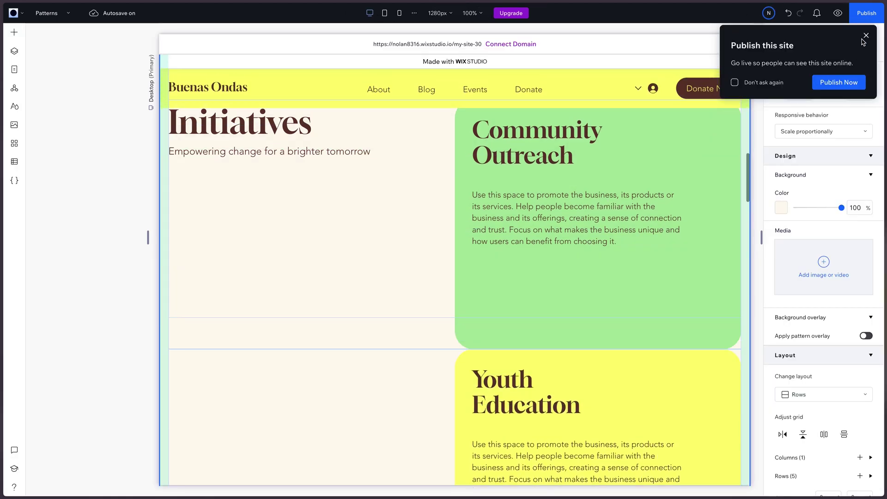
Dismiss the publish prompt and select the Community Outreach row.
click(866, 37)
scroll(533, 172, up, 4)
scroll(428, 328, down, 12)
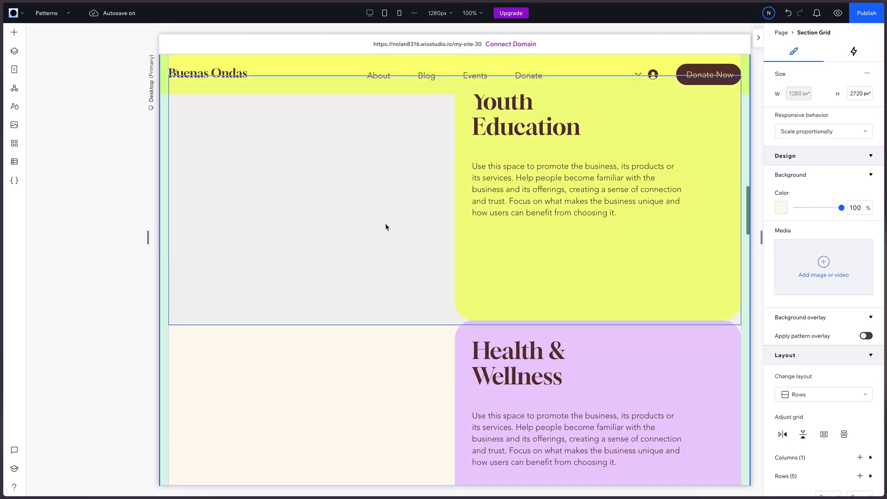
scroll(387, 246, down, 6)
scroll(387, 246, up, 12)
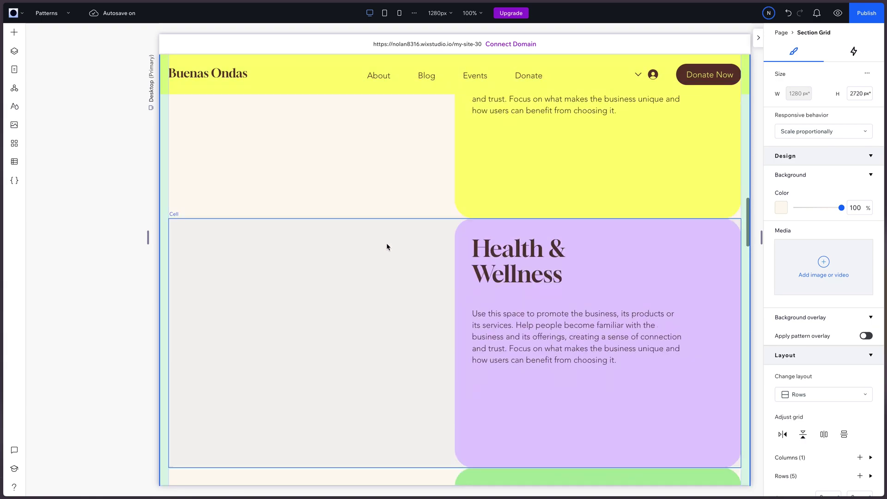
scroll(387, 243, up, 4)
click(383, 247)
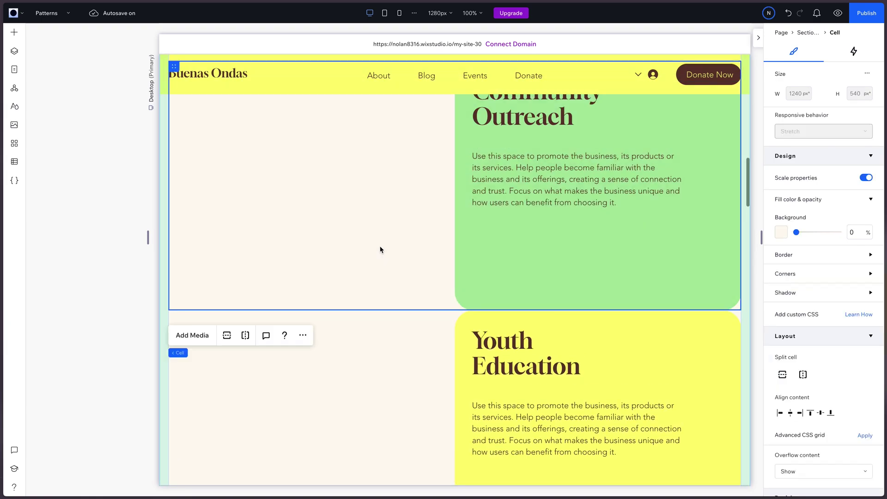
scroll(382, 249, up, 3)
scroll(381, 250, down, 12)
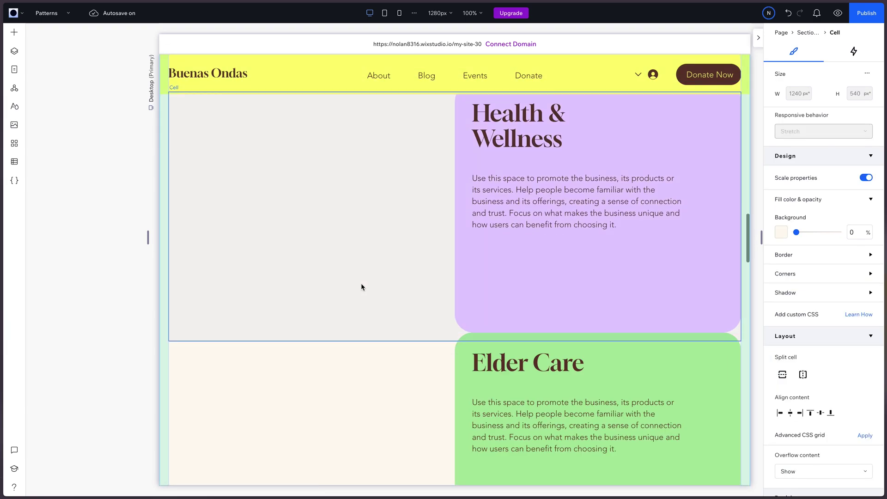
Delete the Elder Care, Health & Wellness and Youth Education rows.
click(368, 328)
key(Delete)
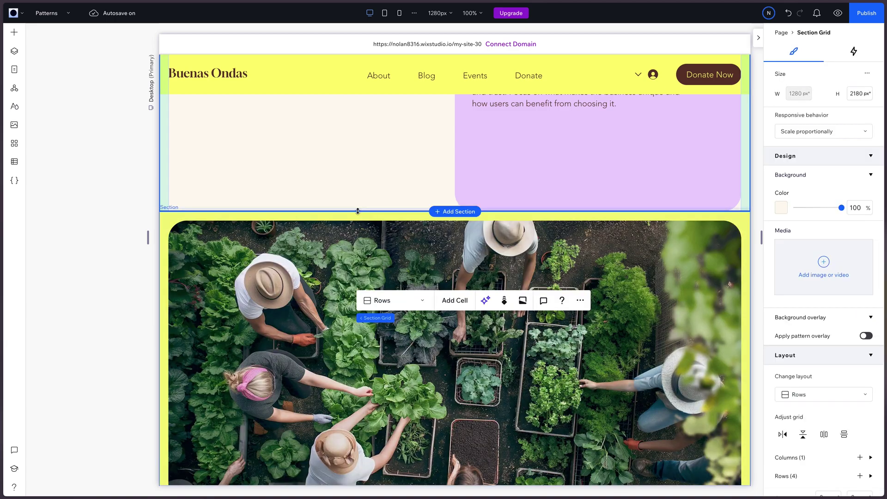
click(356, 188)
scroll(356, 188, up, 4)
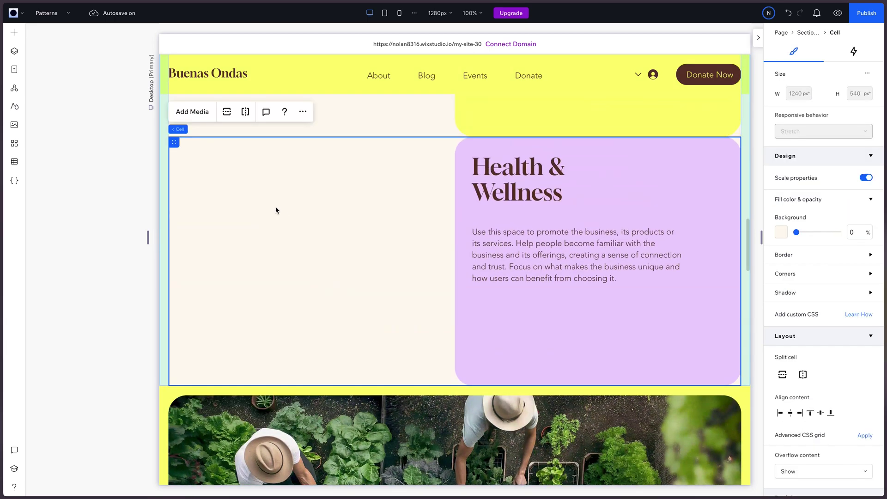
key(Delete)
click(292, 199)
key(Delete)
scroll(336, 176, up, 5)
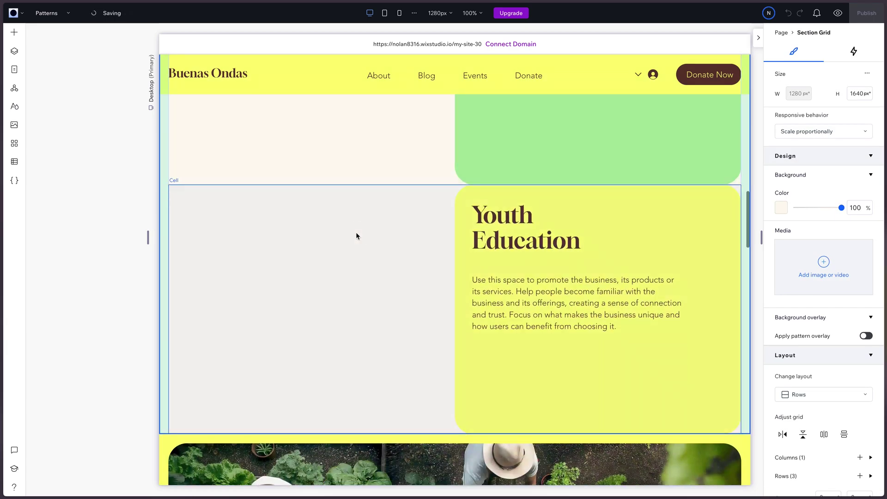
click(356, 231)
key(Delete)
Check the remaining Community Outreach row, Core Initiatives heading and garden photo section.
scroll(356, 236, up, 5)
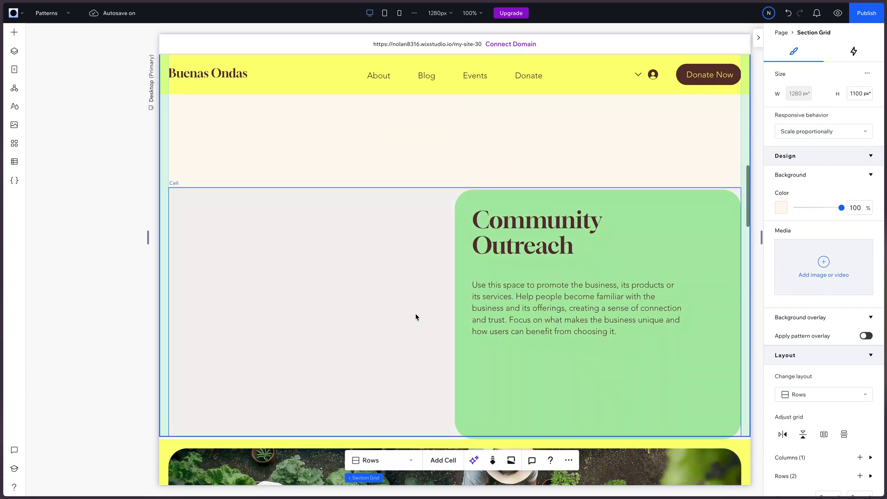
click(415, 318)
scroll(415, 318, up, 4)
click(477, 283)
scroll(481, 316, down, 3)
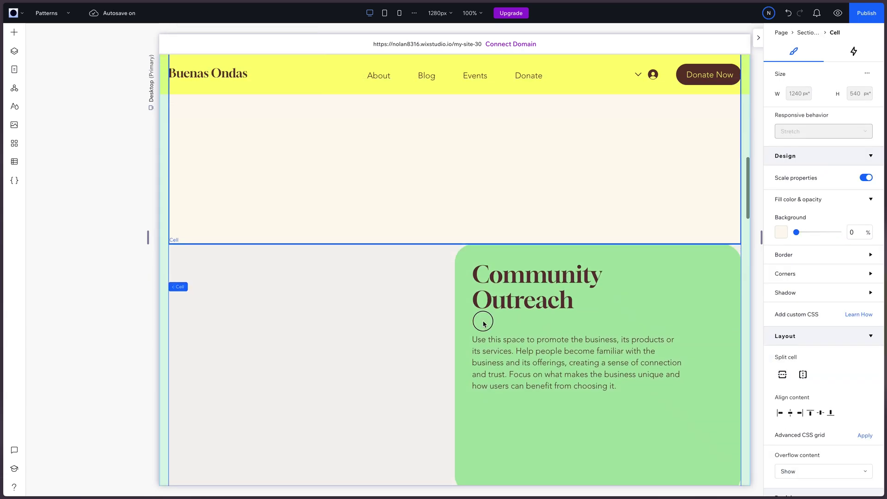
click(328, 325)
scroll(341, 314, down, 8)
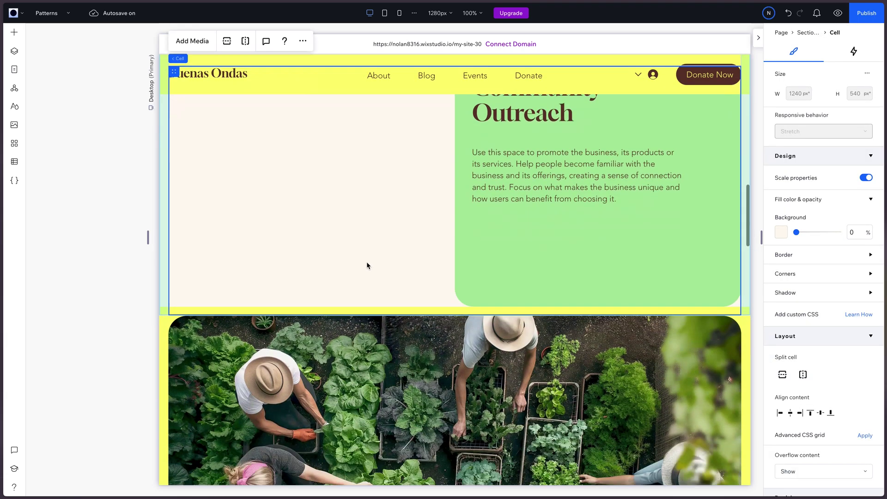
click(366, 267)
scroll(368, 265, down, 1)
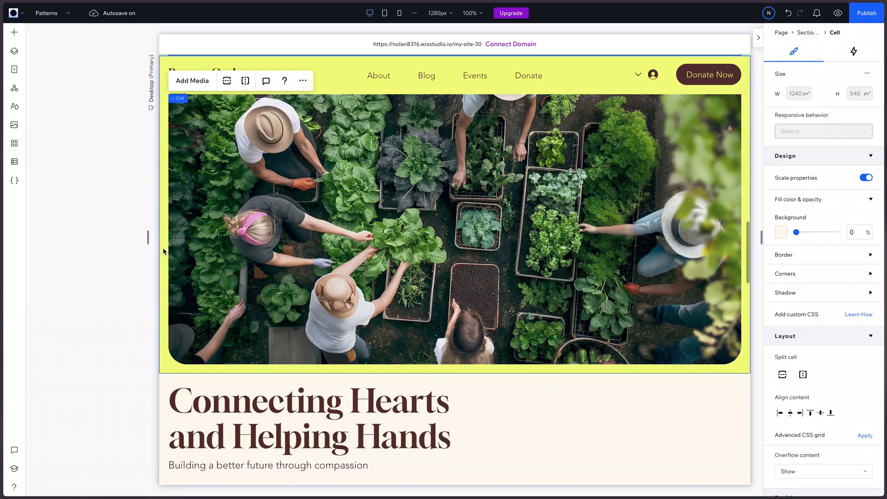
click(164, 252)
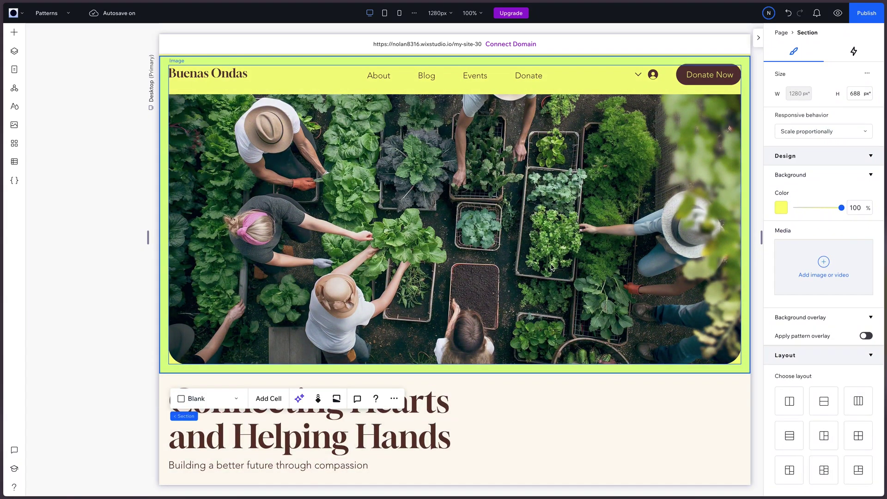
Select the Connecting Hearts heading row, section grid and volunteers photo.
scroll(551, 267, down, 6)
scroll(545, 238, up, 3)
click(534, 267)
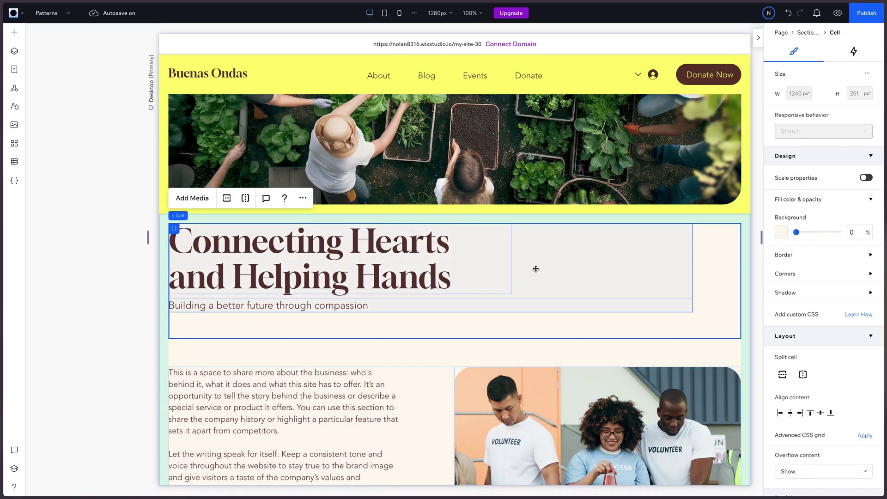
scroll(392, 283, down, 2)
click(177, 277)
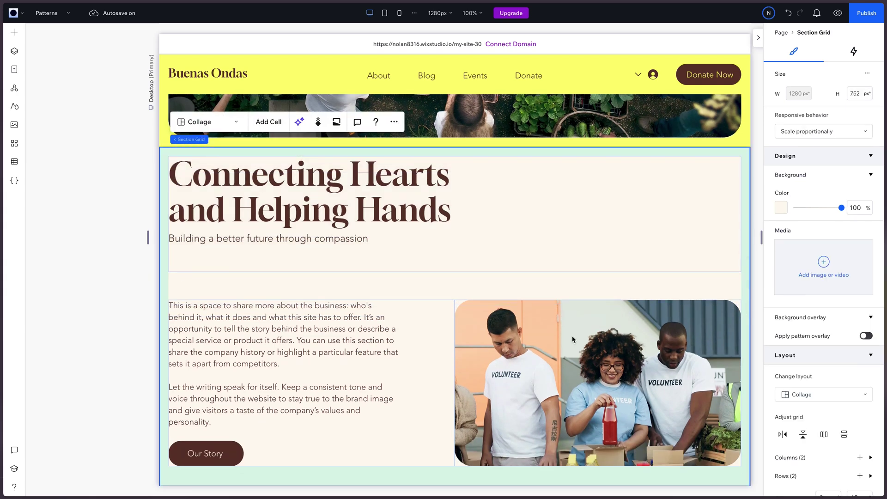
scroll(650, 265, down, 3)
scroll(657, 273, up, 2)
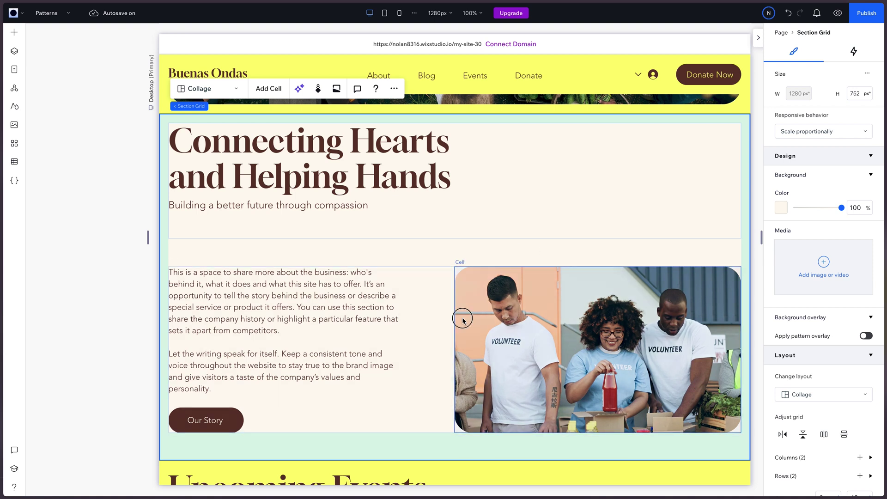
click(511, 320)
click(512, 320)
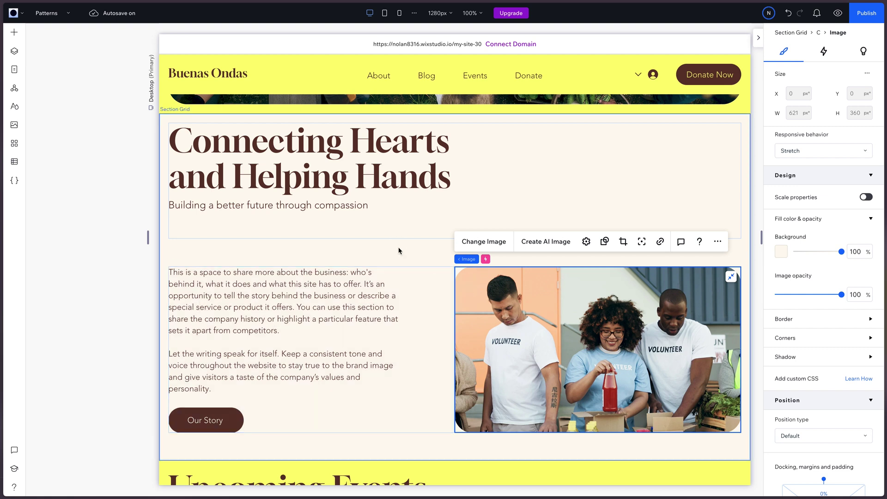
Duplicate the whole Connecting Hearts section grid with Ctrl+D.
click(426, 261)
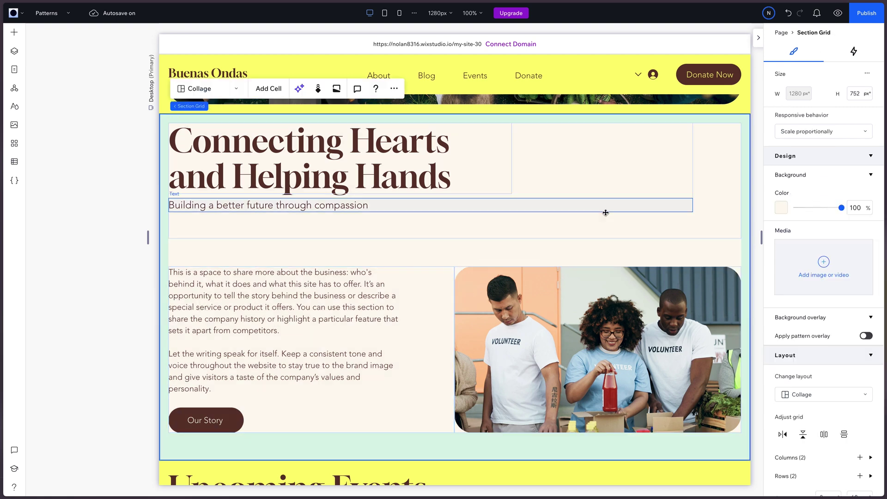
key(ctrl+d)
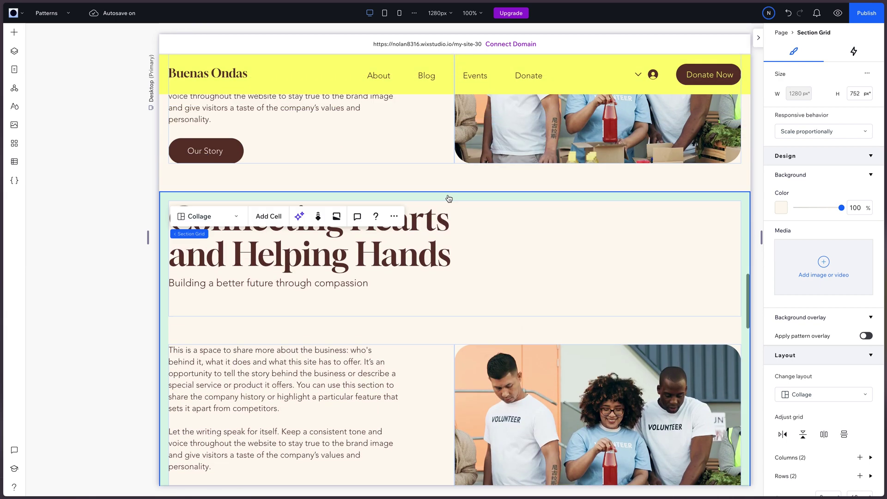
scroll(449, 199, up, 5)
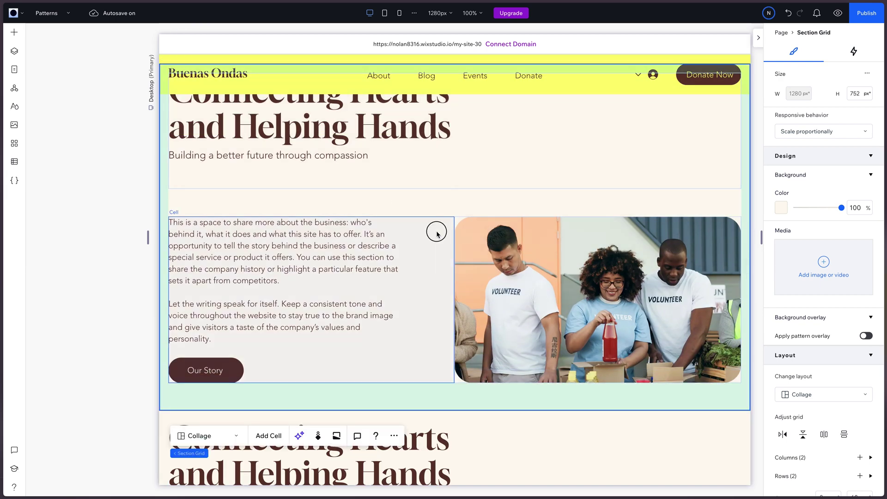
Open the Layers panel and locate the upper section grid's cells.
click(437, 232)
click(14, 52)
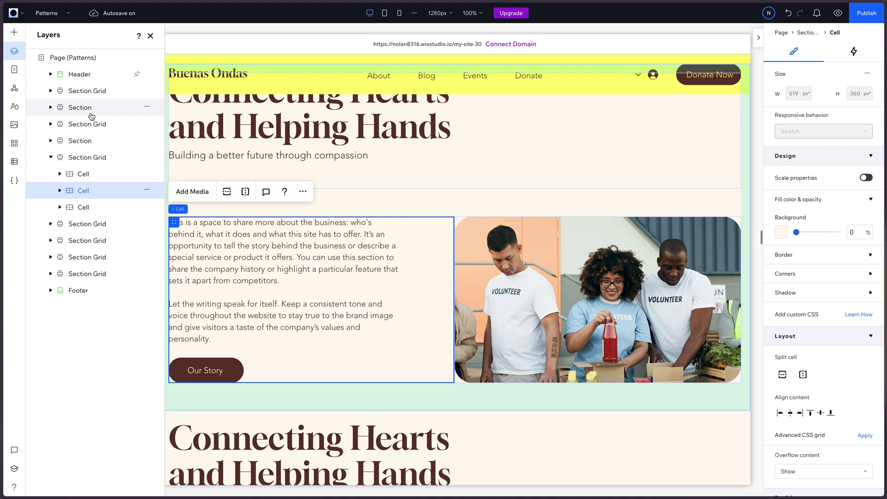
click(102, 158)
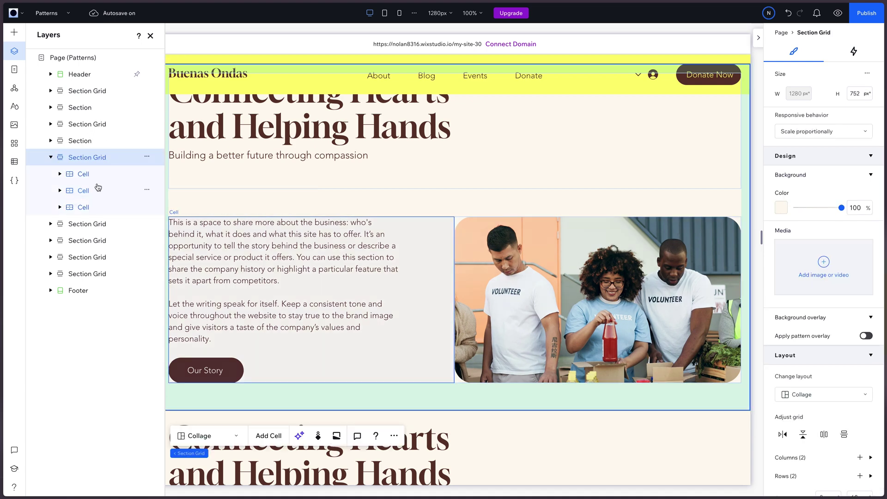
click(94, 190)
click(93, 207)
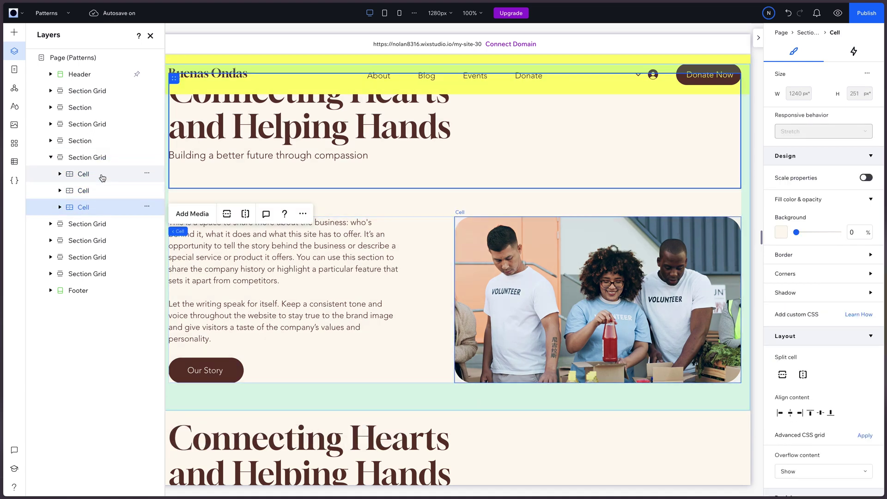
click(233, 156)
click(404, 186)
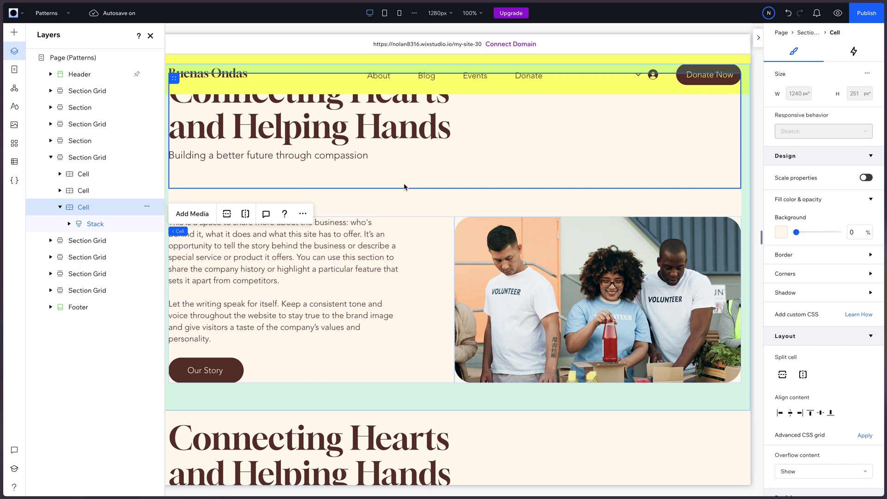
click(99, 192)
ctrl+click(107, 177)
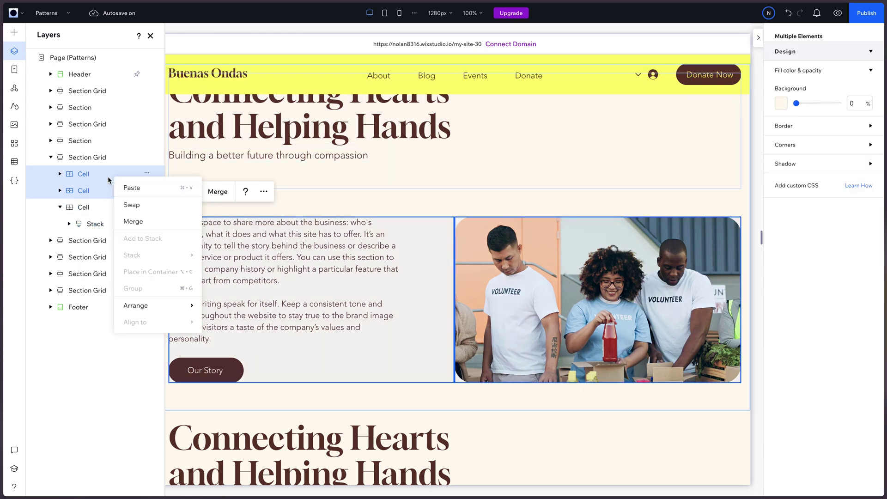
click(148, 170)
Delete the body text cell and the photo cell, leaving the heading cell.
click(151, 175)
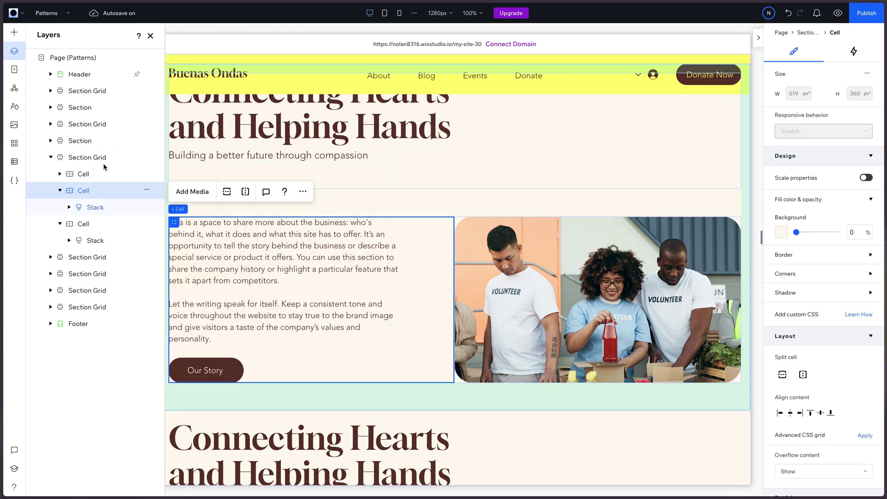
key(Delete)
click(77, 192)
click(86, 178)
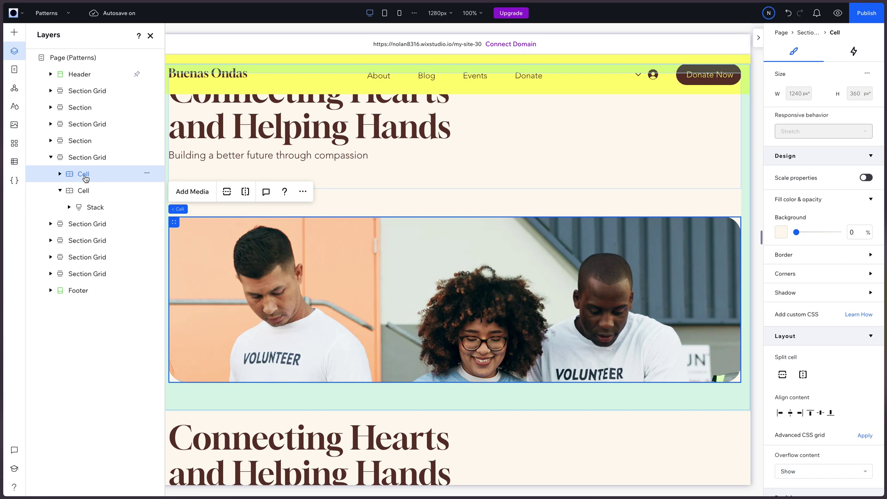
key(Delete)
click(59, 178)
scroll(419, 260, up, 1)
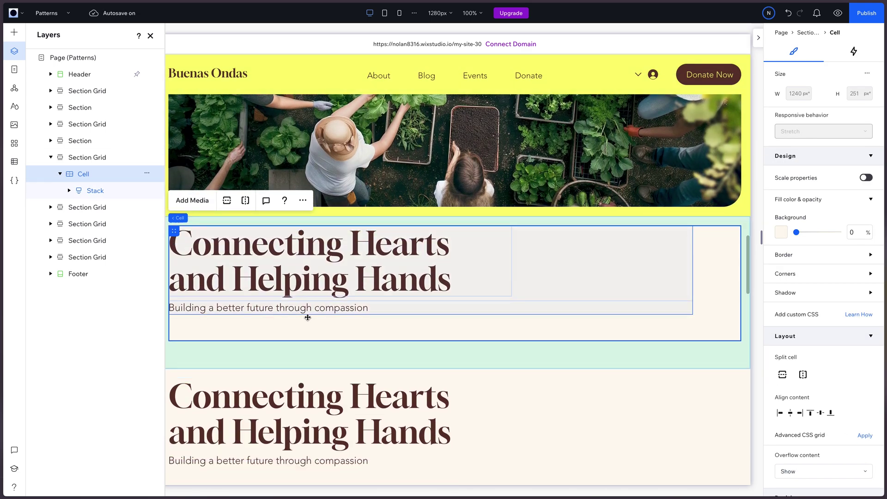
Vertically center the Connecting Hearts heading text stack within its cell.
click(308, 320)
click(560, 340)
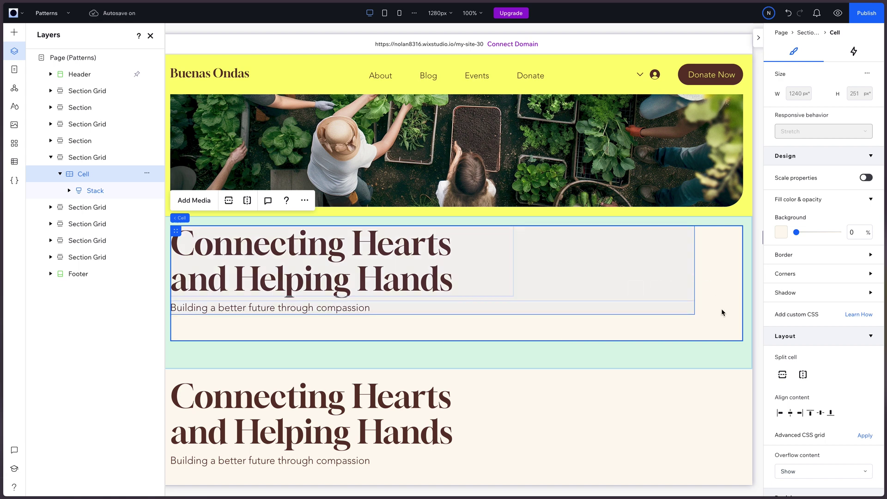
scroll(781, 342, down, 5)
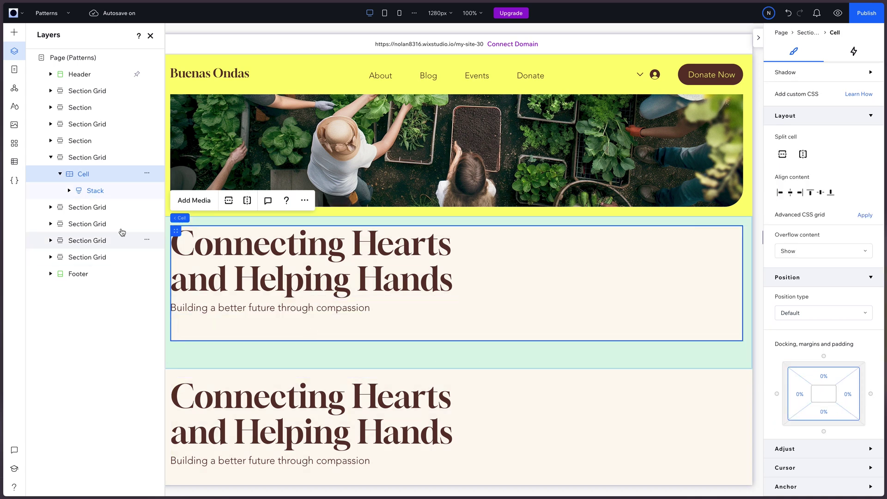
click(93, 191)
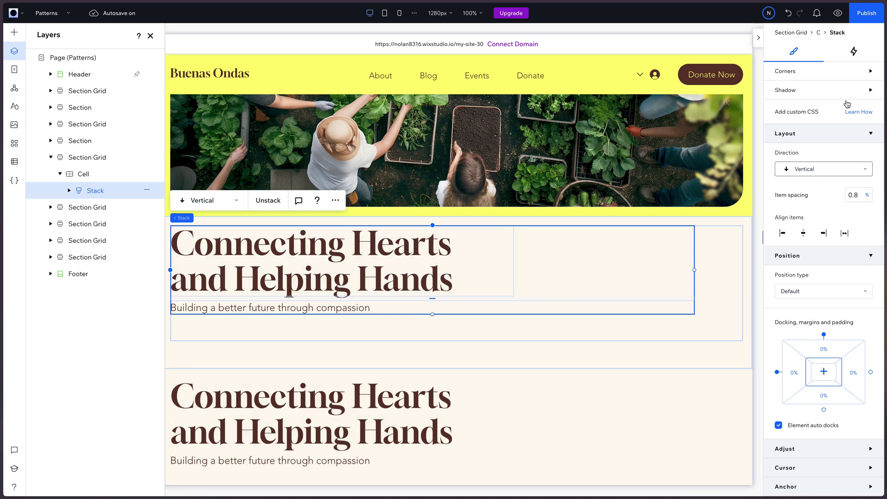
scroll(841, 92, up, 5)
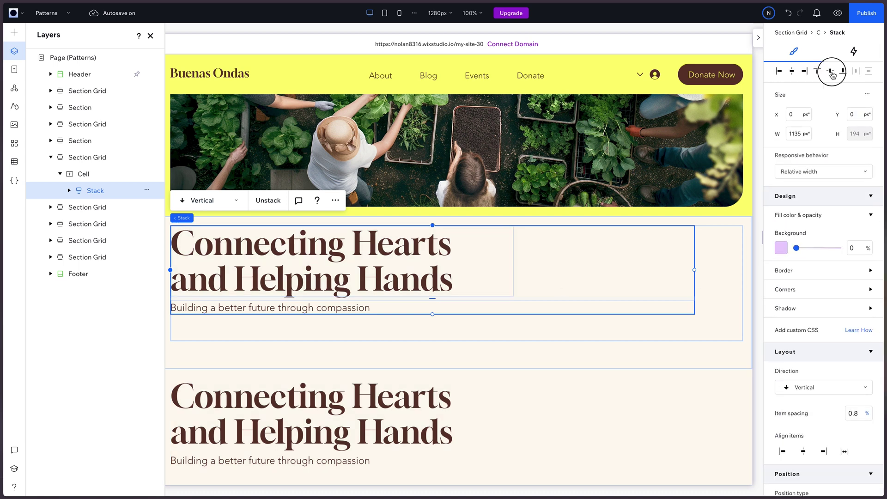
click(831, 74)
click(733, 282)
click(696, 381)
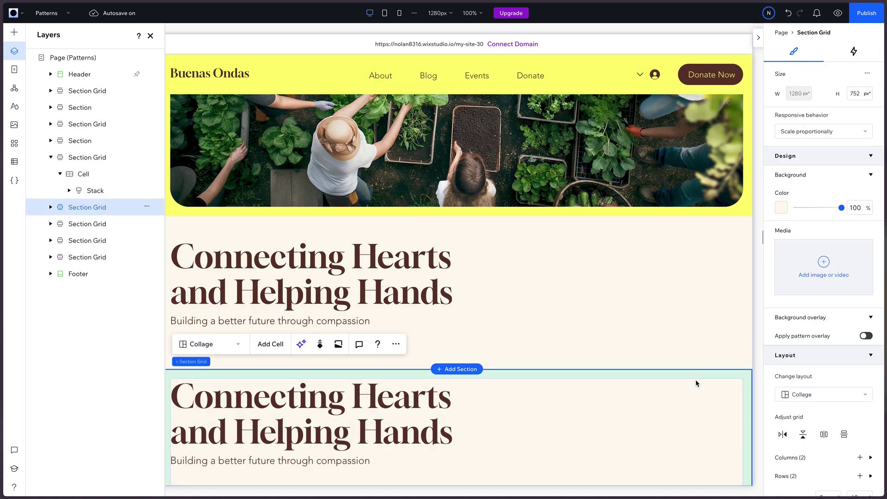
Delete the repeated Connecting Hearts heading cell from the lower grid.
scroll(703, 445, down, 3)
click(619, 385)
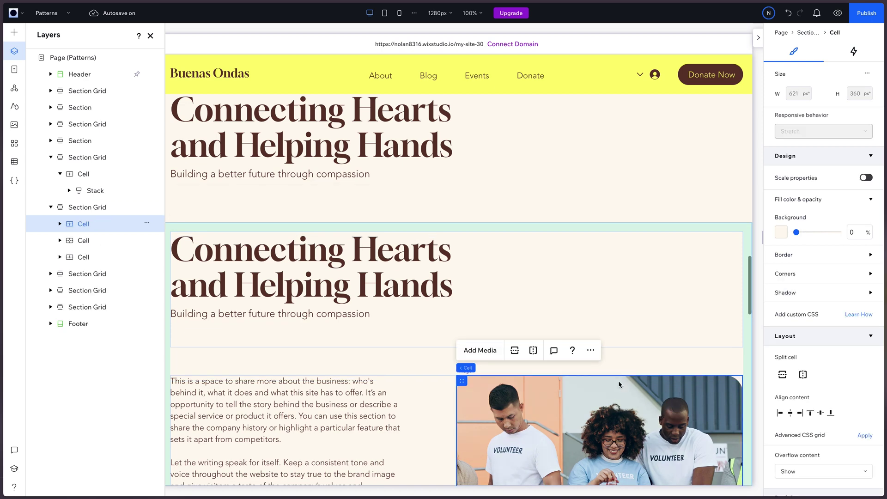
scroll(618, 384, up, 2)
click(488, 356)
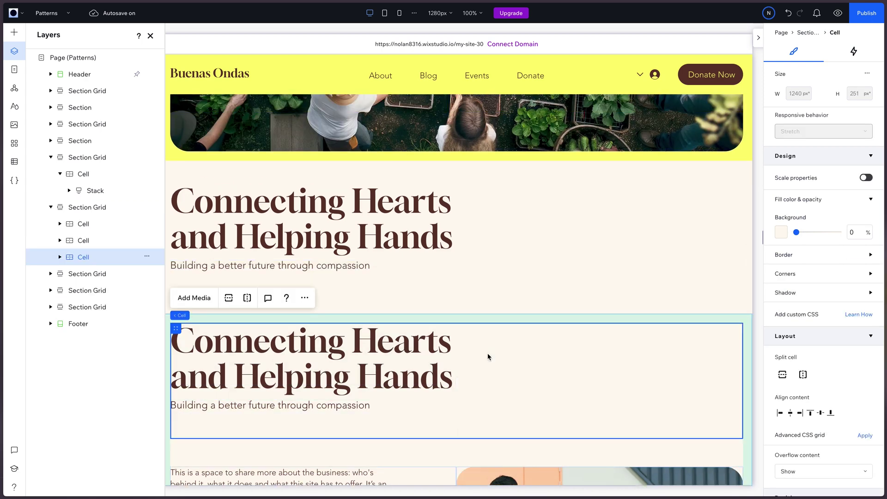
key(Delete)
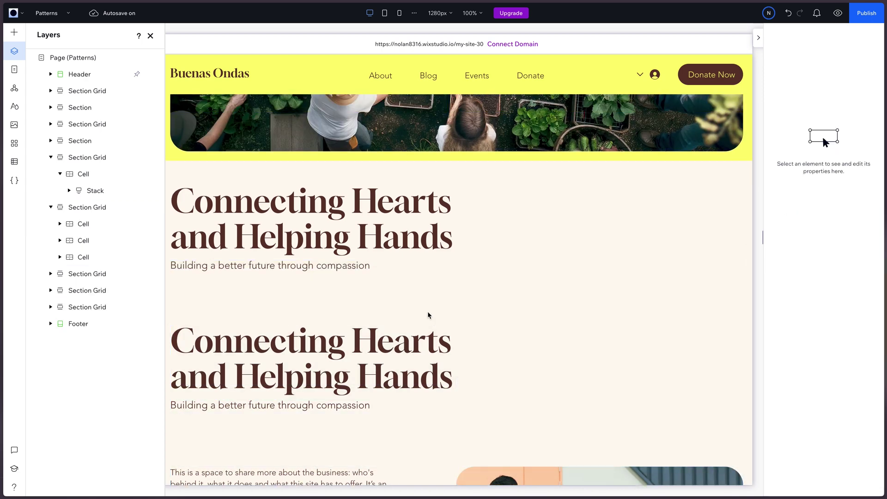
Select the heading-only grid, then the text-and-photo grid below it.
scroll(732, 244, up, 1)
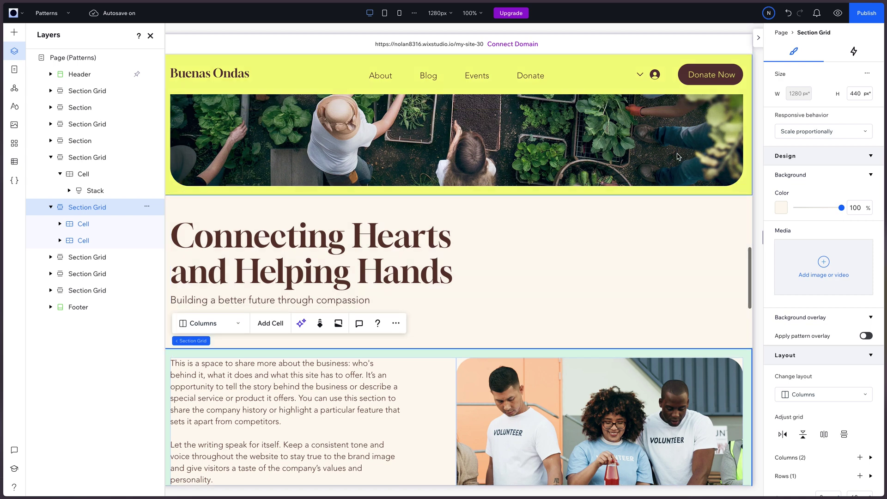
click(688, 169)
scroll(475, 243, up, 1)
scroll(475, 243, down, 3)
scroll(174, 70, left, 1)
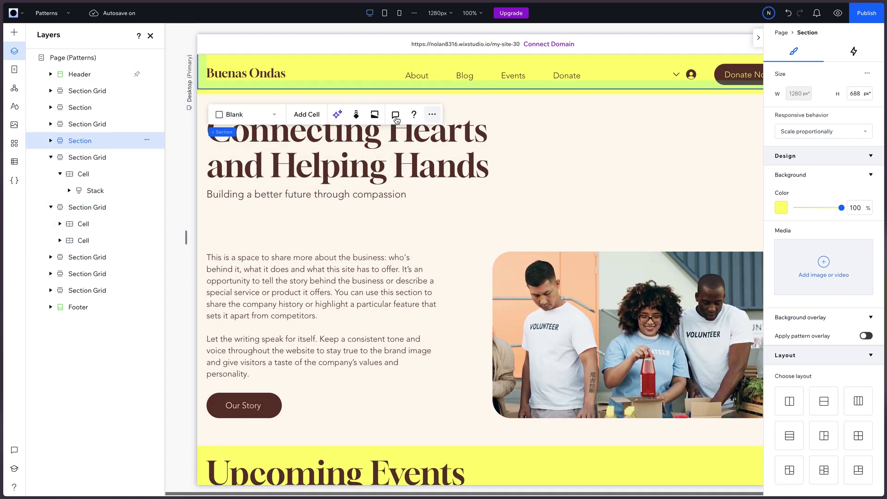
click(179, 243)
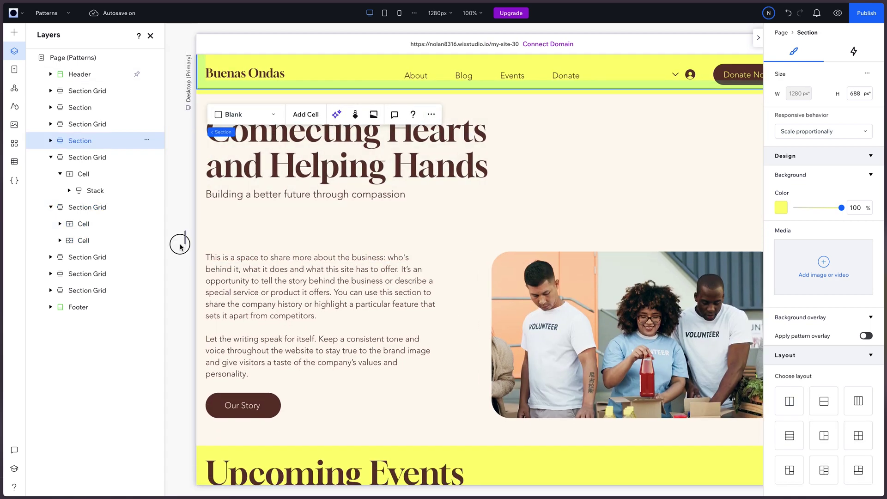
click(314, 232)
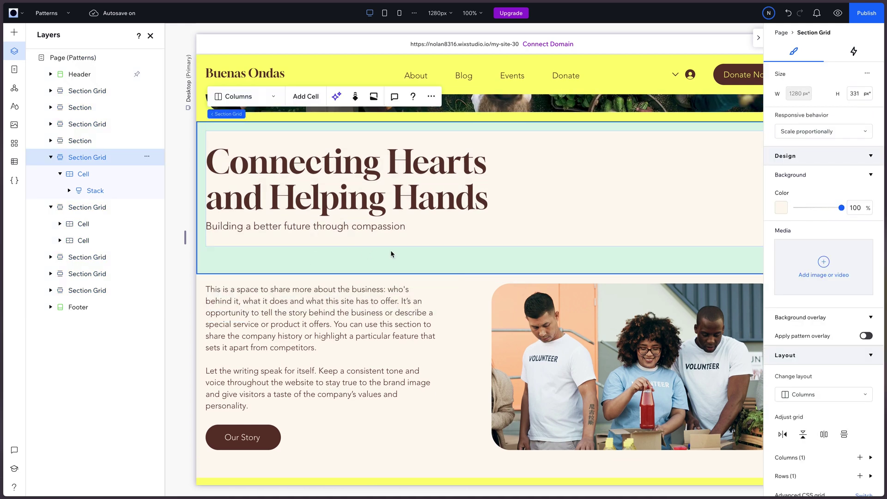
scroll(390, 253, down, 1)
click(449, 288)
scroll(458, 290, down, 2)
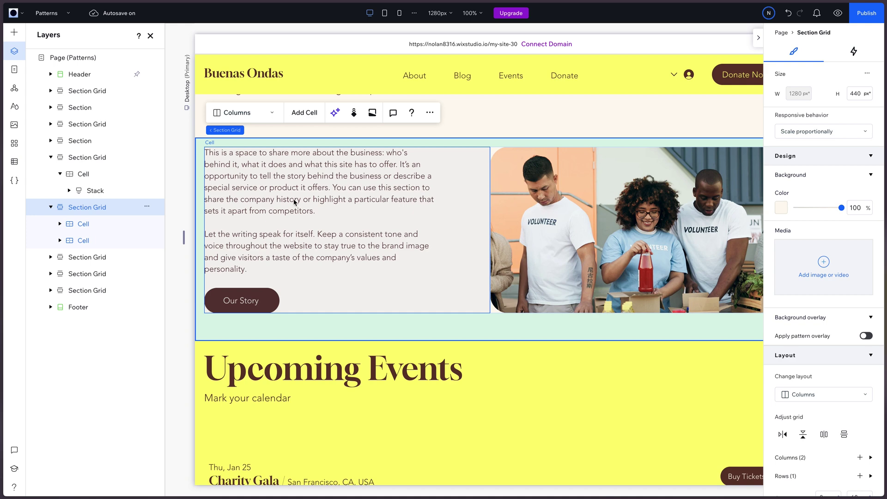
click(115, 208)
Duplicate the text-and-photo section grid and select the copy's body text cell.
key(ctrl+d)
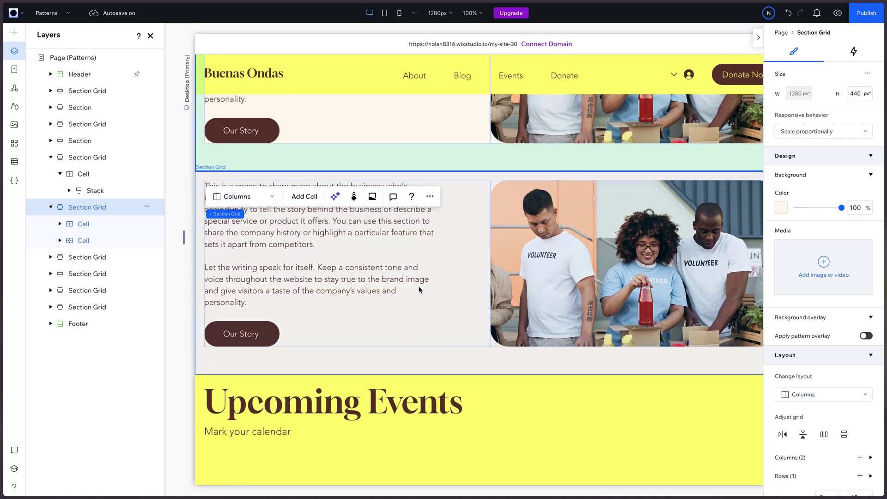
click(382, 276)
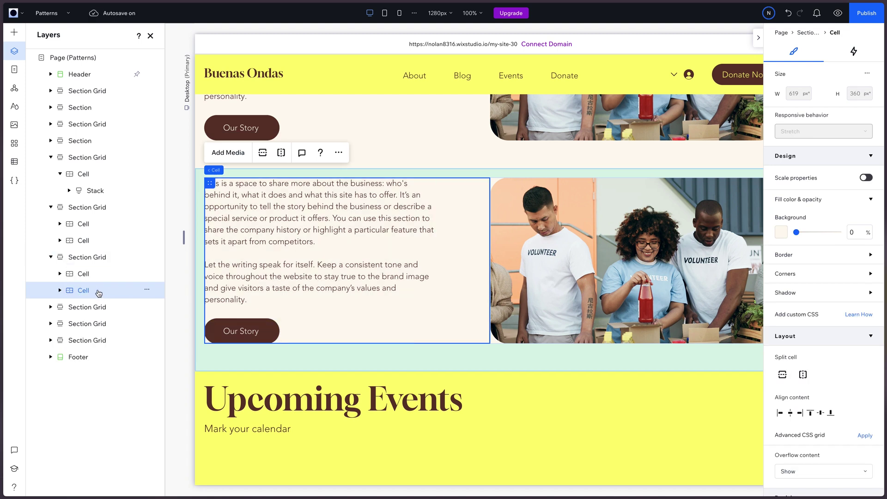
drag(91, 262, 99, 268)
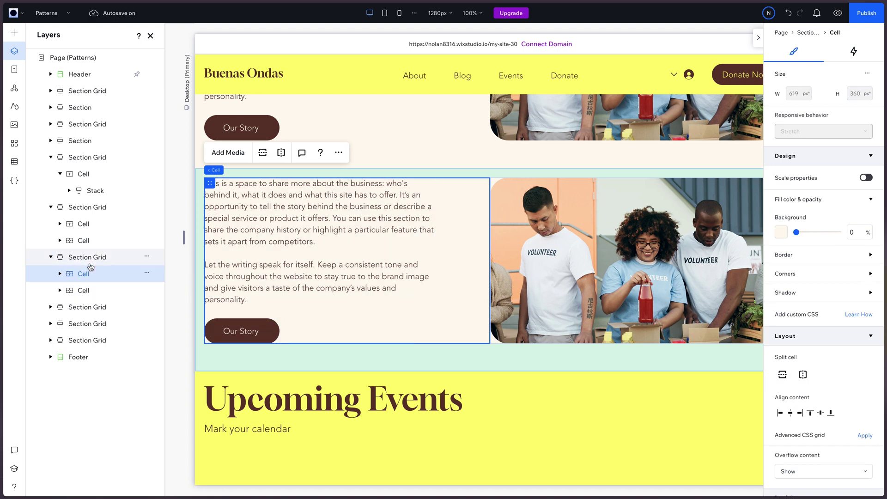
Move the body text stack from the left cell into the right cell.
click(406, 240)
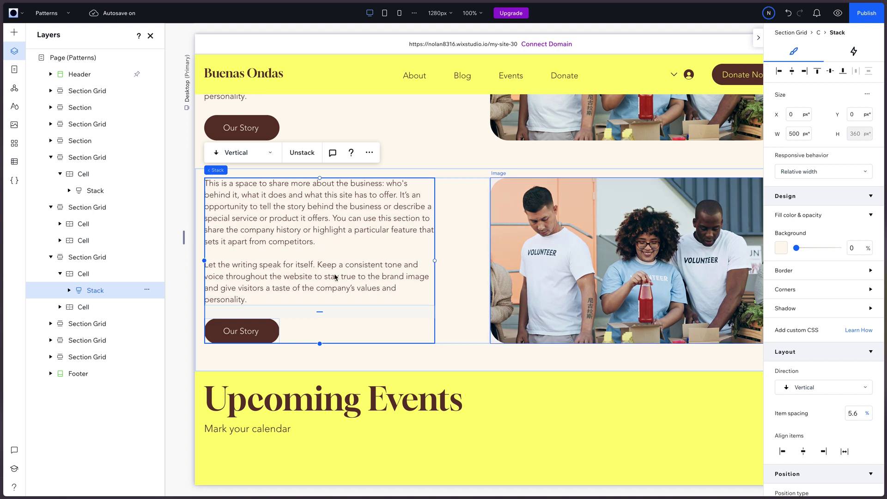
key(Delete)
click(87, 279)
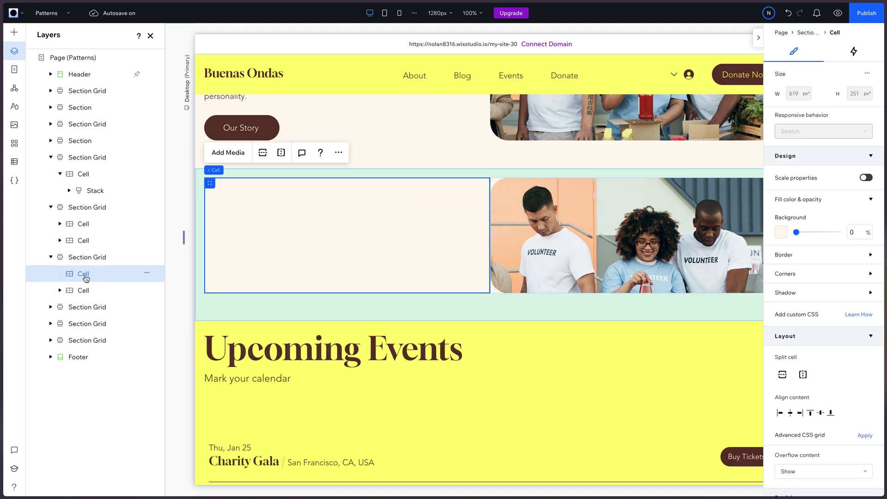
click(70, 296)
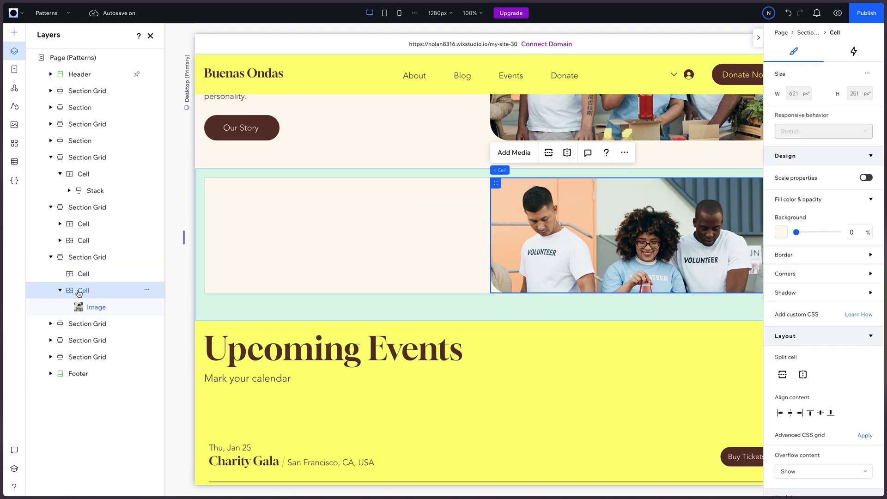
key(ctrl+v)
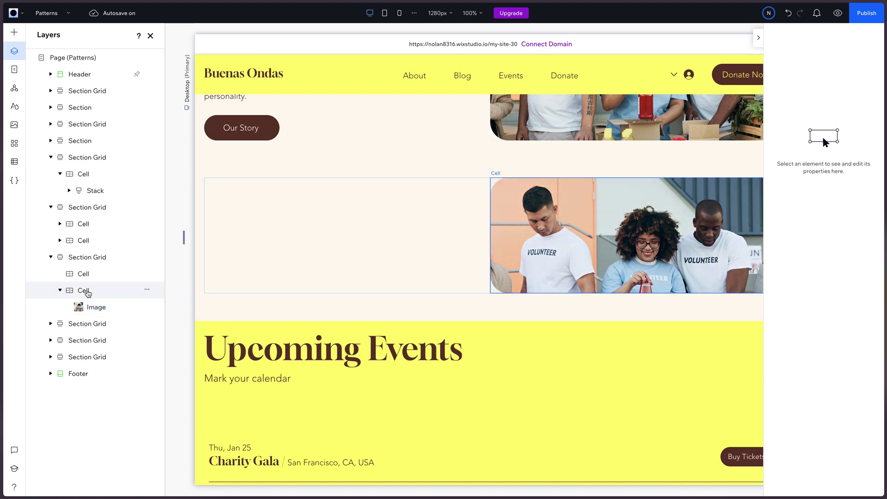
Move the volunteers image from the right cell into the empty left cell.
click(112, 323)
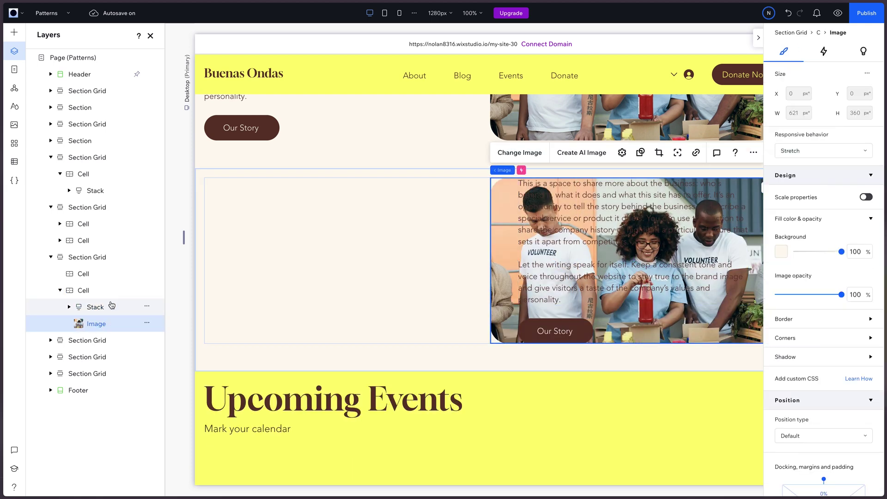
key(Delete)
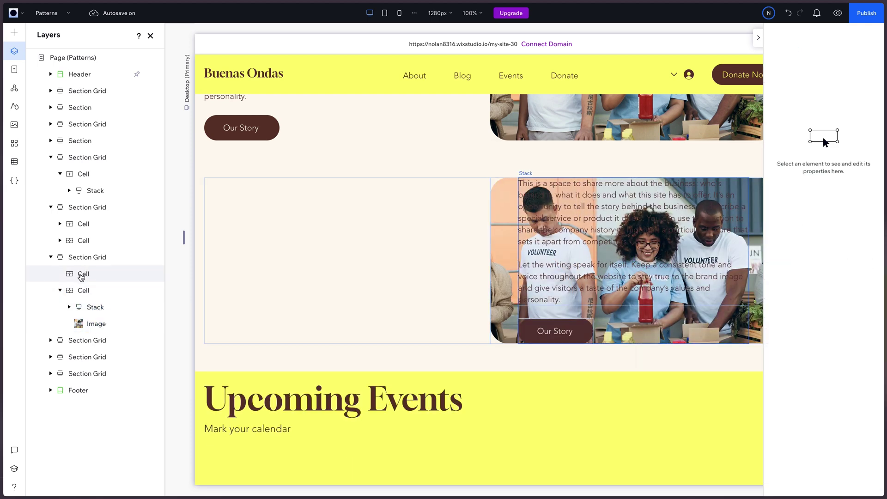
click(83, 274)
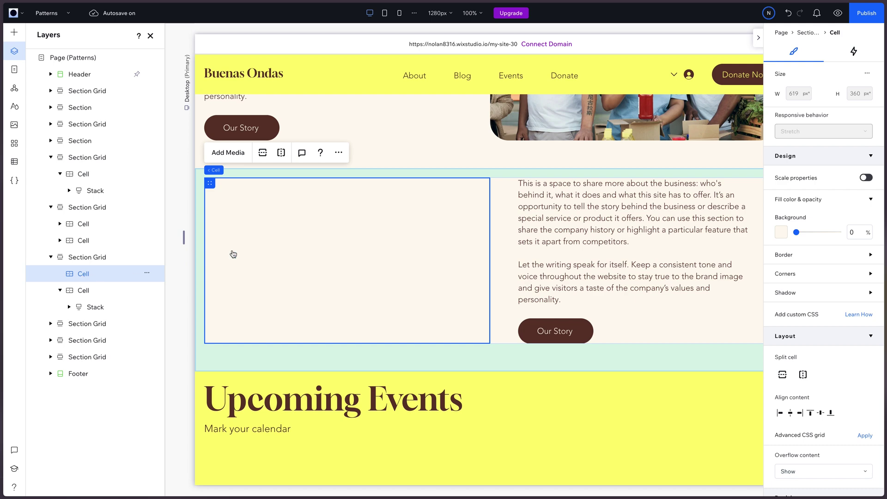
key(ctrl+z)
click(438, 247)
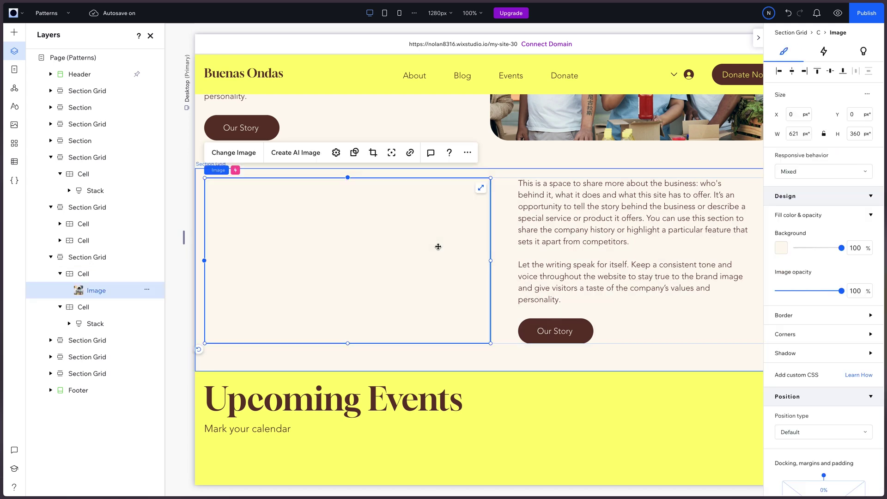
click(632, 232)
scroll(632, 232, up, 5)
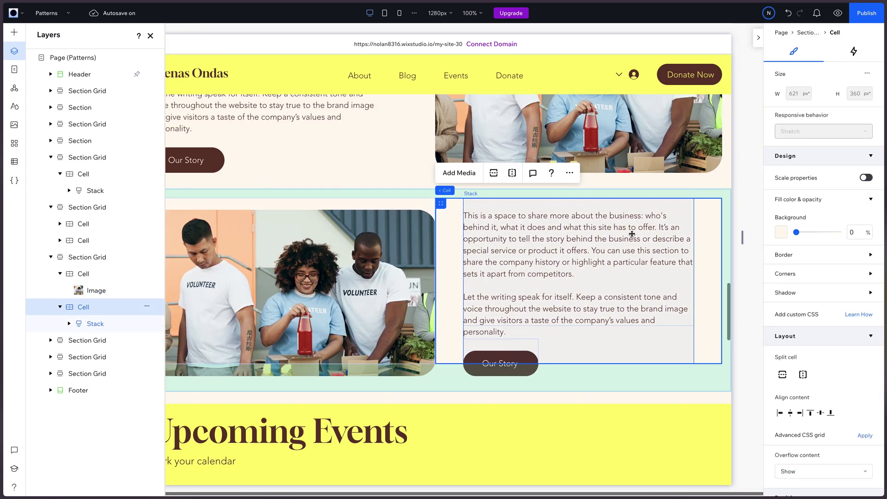
click(406, 224)
scroll(401, 217, down, 6)
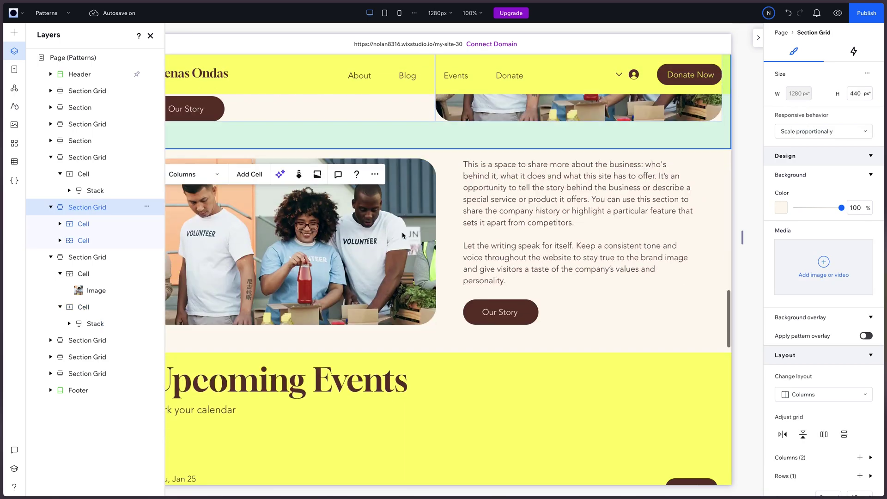
scroll(392, 199, up, 3)
scroll(383, 182, left, 2)
click(381, 178)
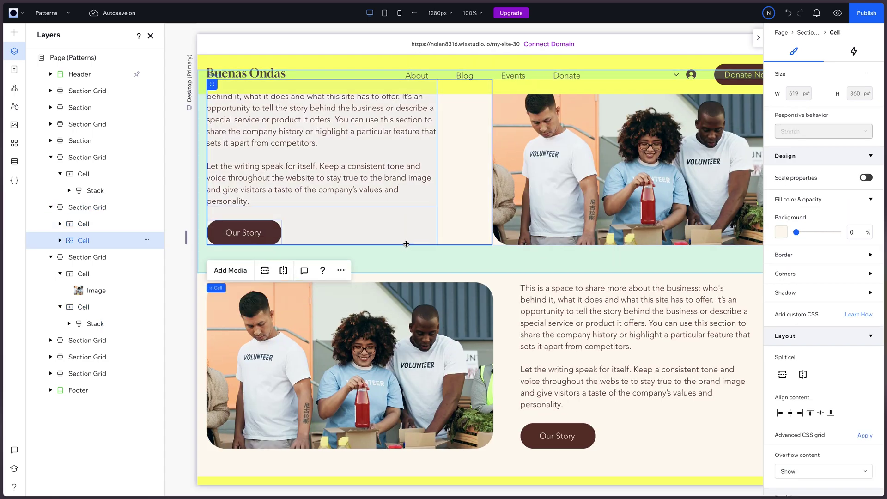
scroll(461, 333, up, 3)
click(461, 332)
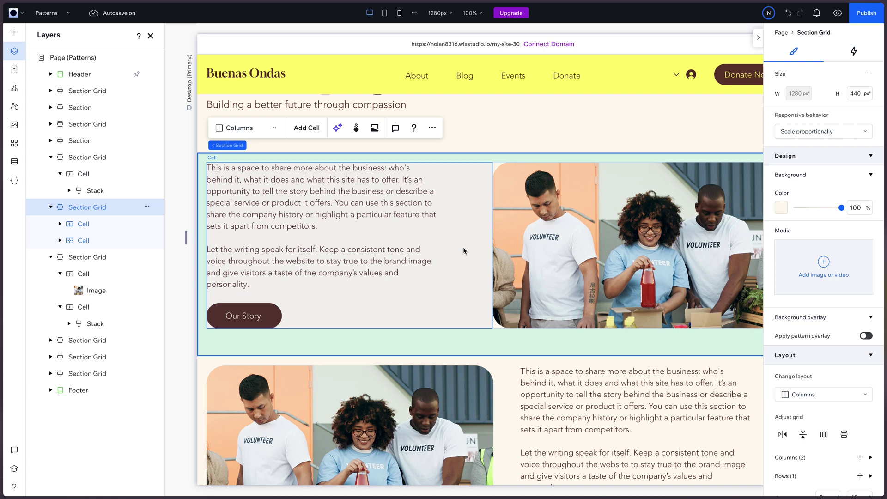
scroll(463, 247, down, 3)
click(465, 286)
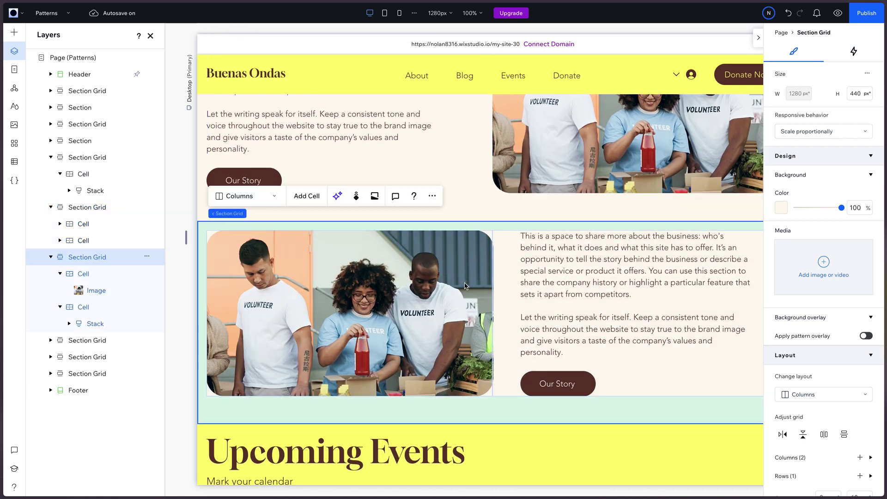
scroll(491, 290, up, 2)
click(388, 213)
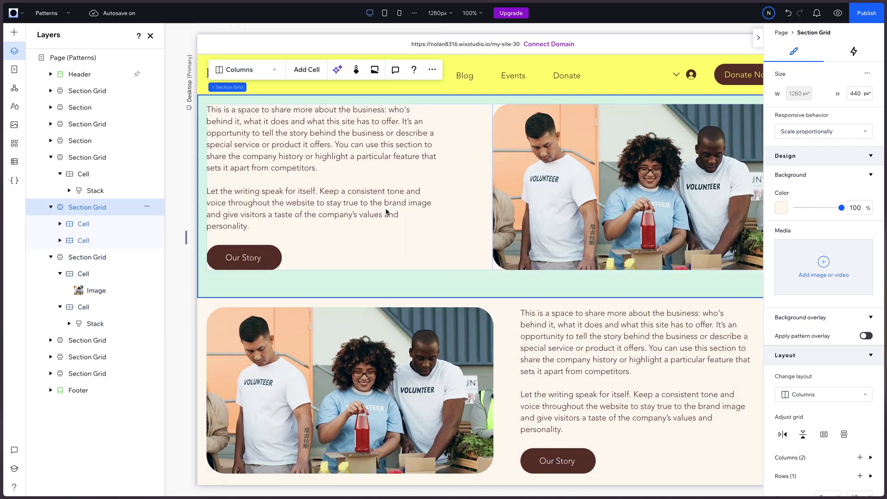
scroll(414, 235, down, 2)
click(489, 261)
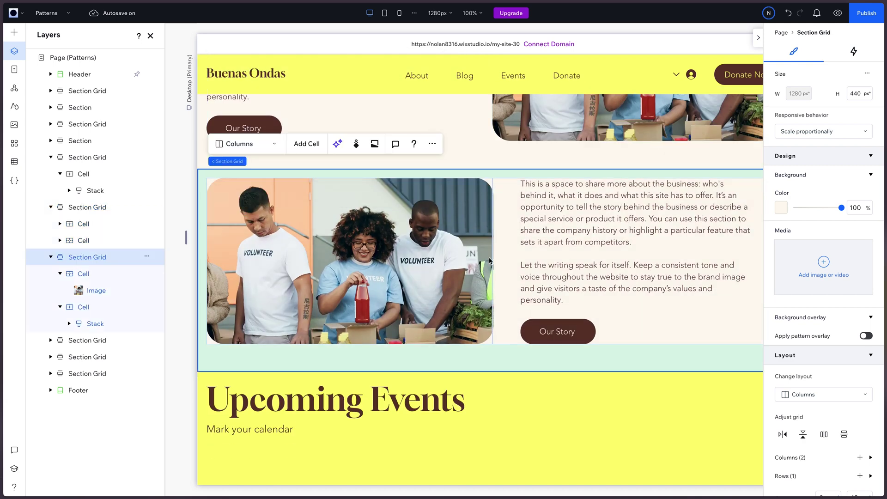
scroll(489, 261, down, 5)
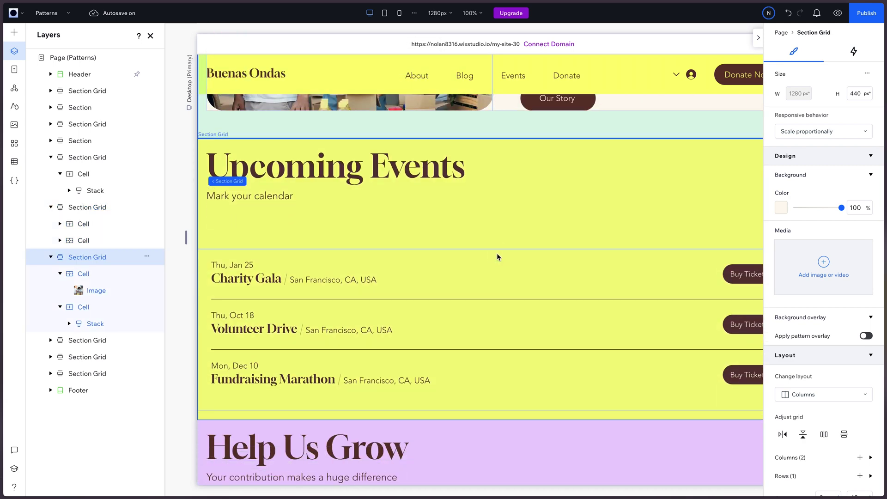
click(423, 190)
click(392, 278)
scroll(392, 278, down, 2)
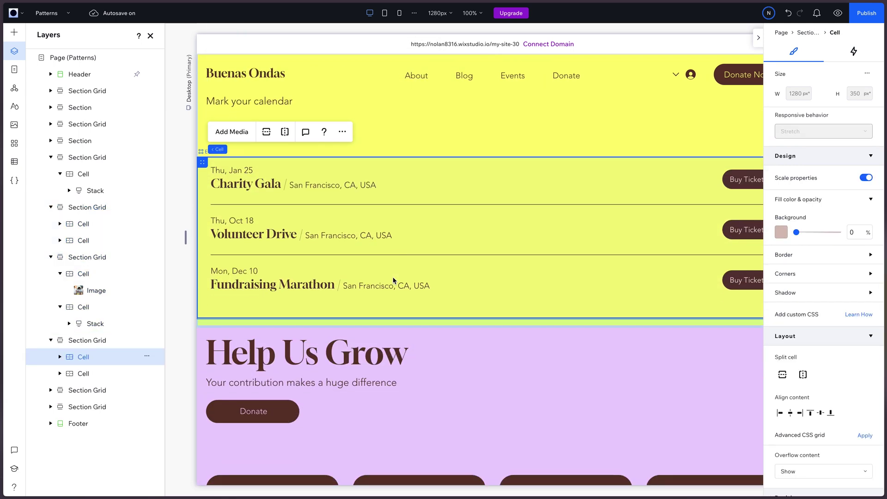
click(394, 215)
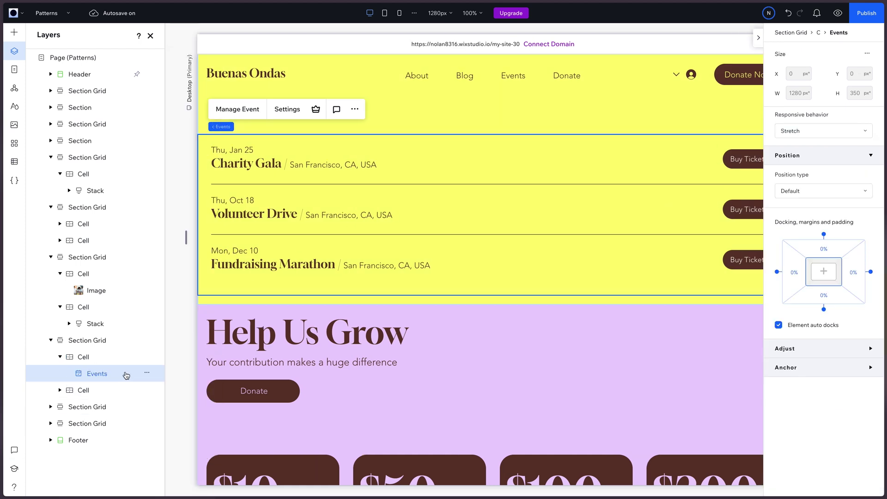
click(147, 373)
click(83, 375)
scroll(283, 313, down, 10)
scroll(284, 314, up, 3)
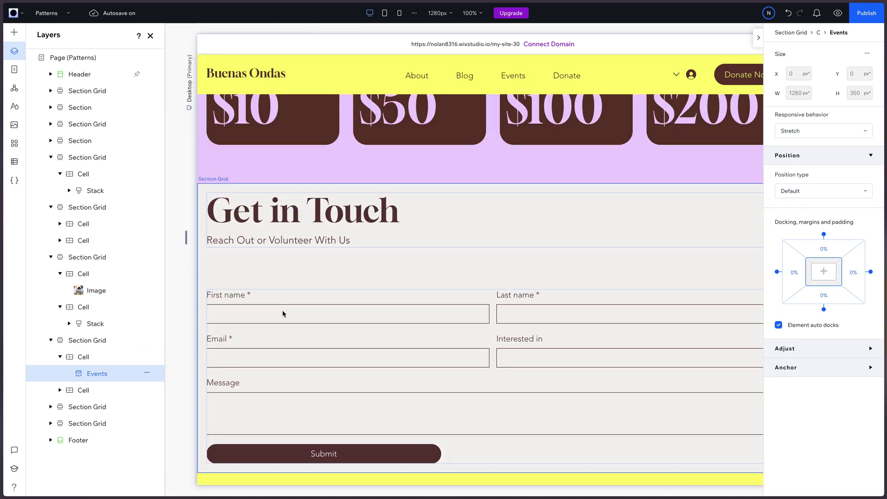
click(273, 349)
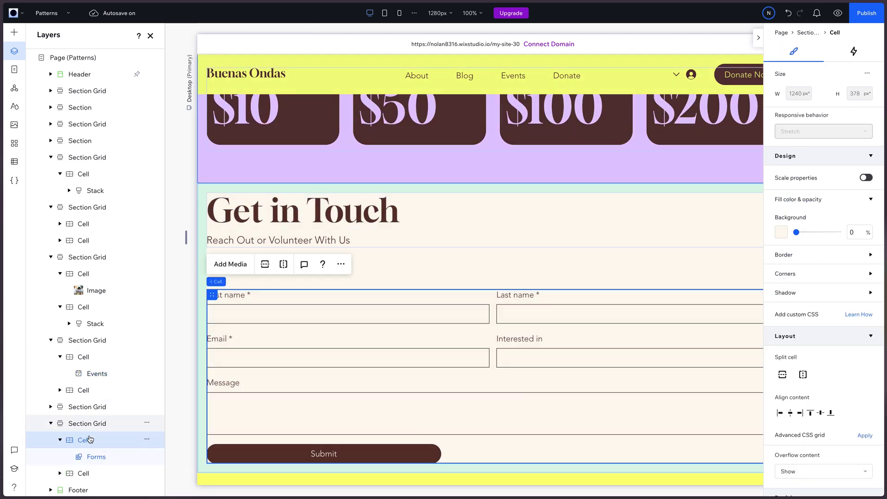
right_click(88, 440)
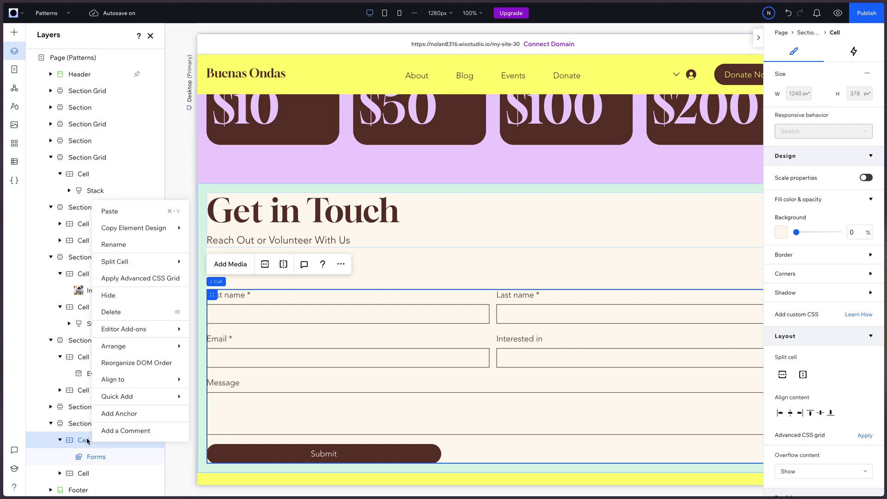
click(77, 413)
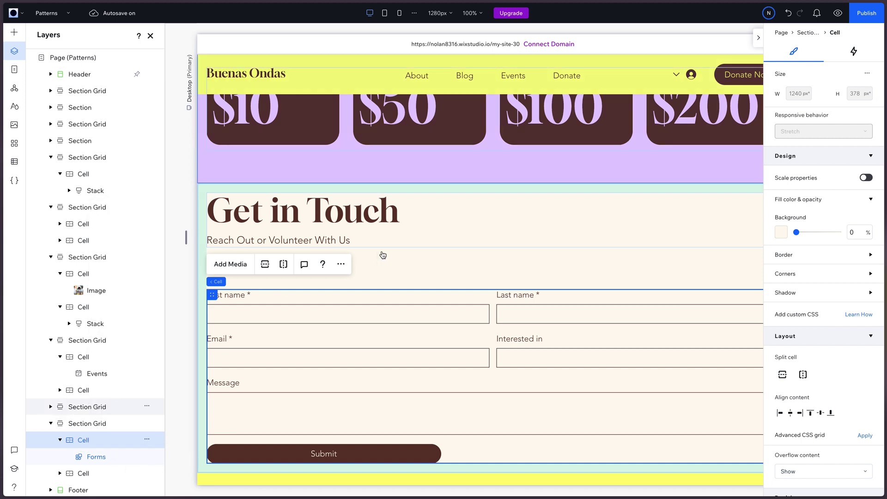
click(376, 165)
scroll(333, 203, up, 7)
scroll(323, 259, down, 1)
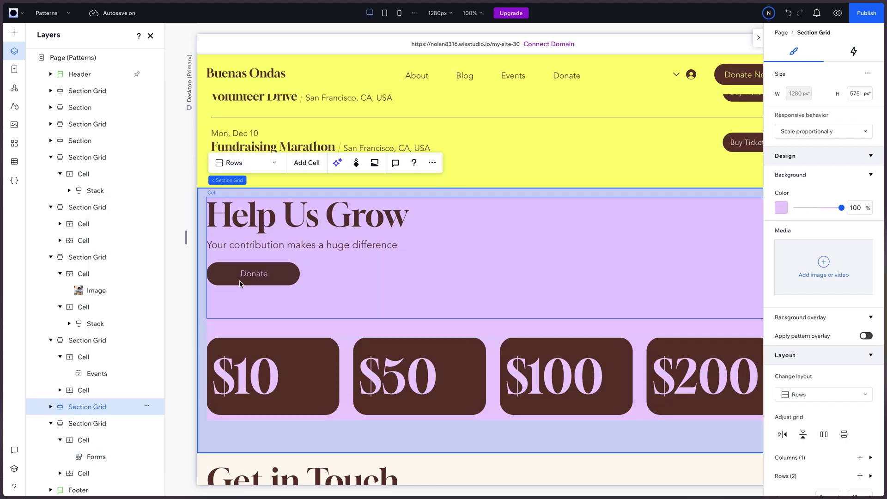
right_click(84, 409)
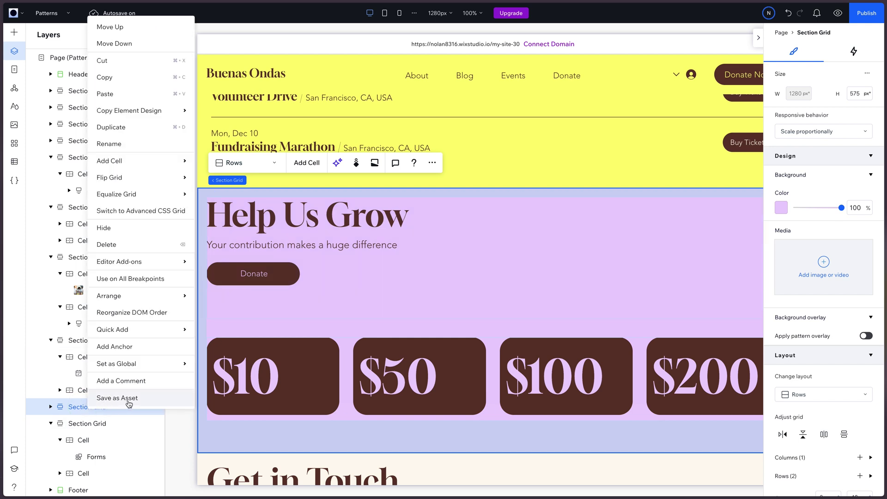
click(469, 271)
scroll(469, 270, down, 5)
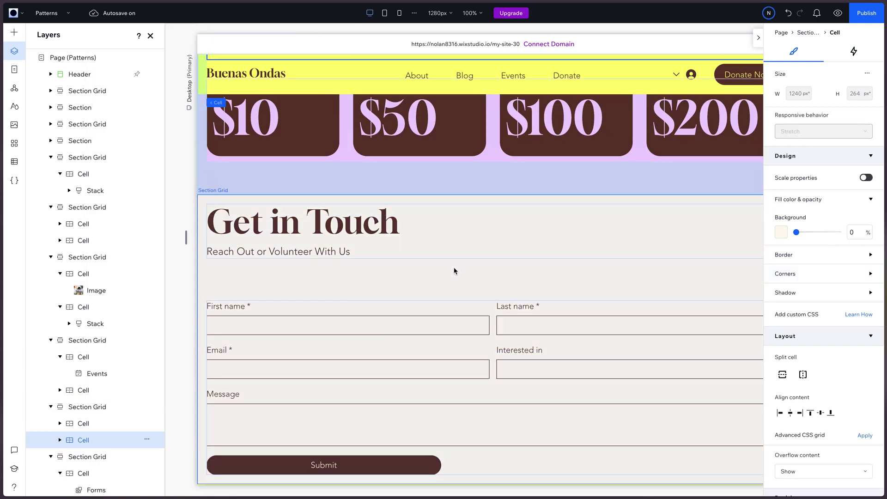
click(357, 366)
scroll(335, 290, down, 1)
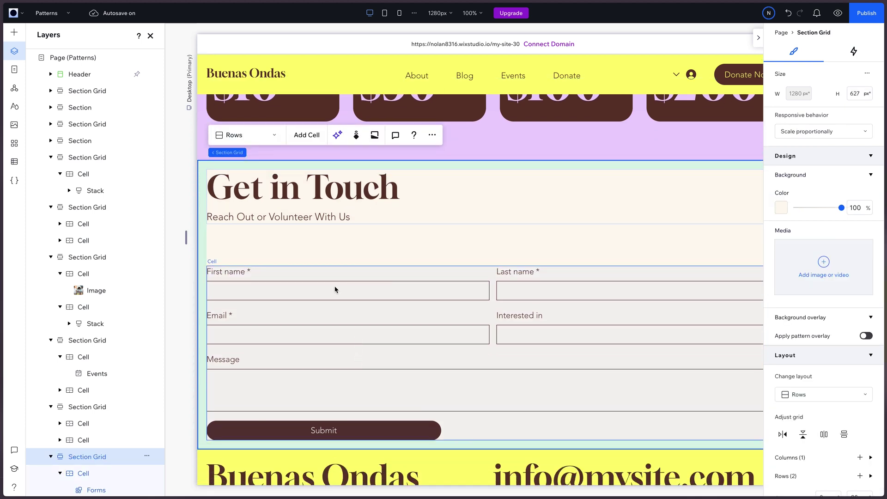
click(335, 290)
scroll(335, 289, down, 1)
scroll(336, 289, down, 1)
click(337, 245)
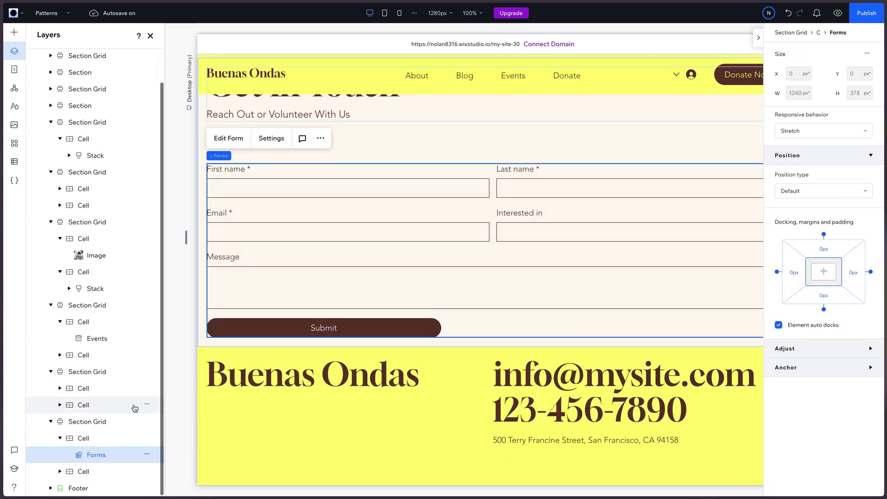
scroll(321, 297, up, 1)
scroll(321, 297, up, 1)
click(431, 234)
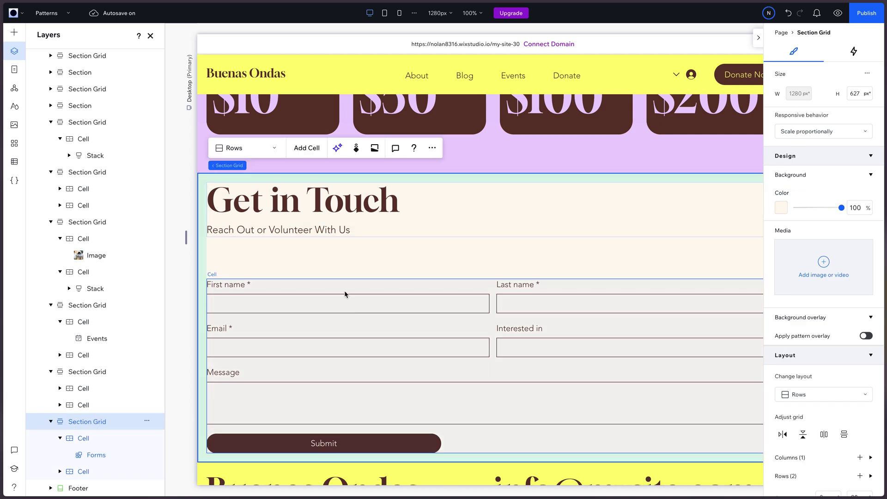
click(346, 245)
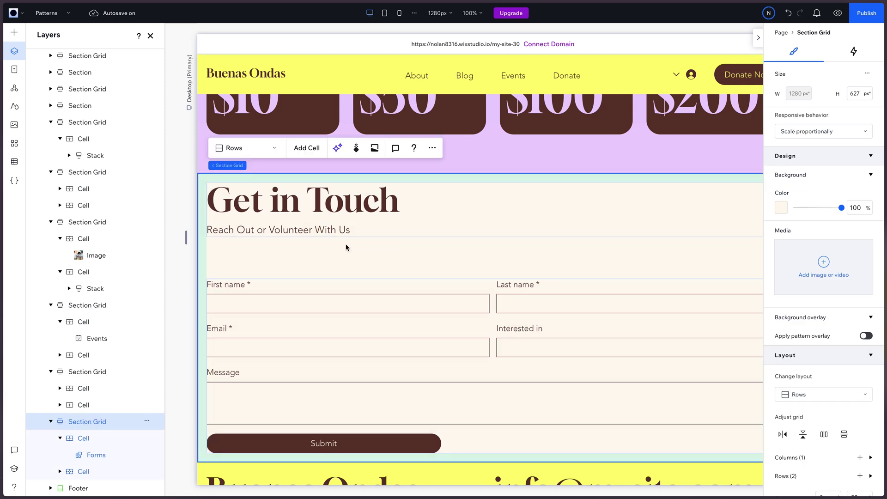
scroll(347, 264, down, 2)
click(327, 297)
click(356, 299)
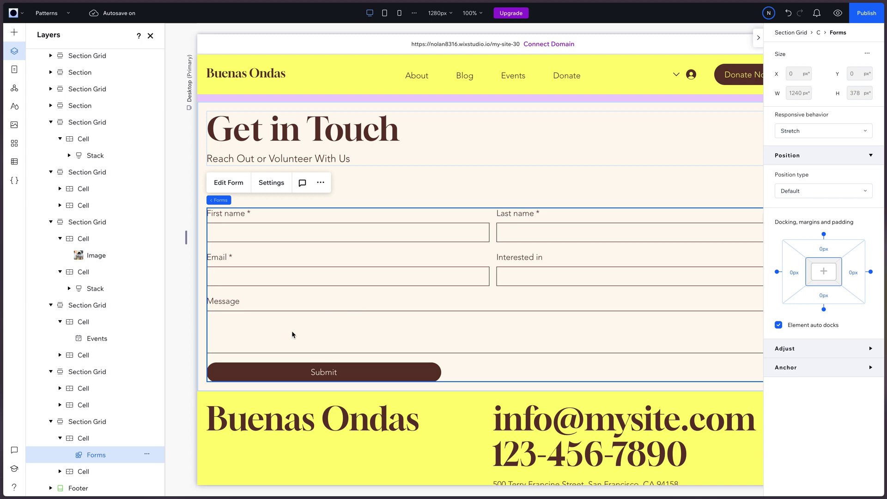
key(Delete)
click(84, 425)
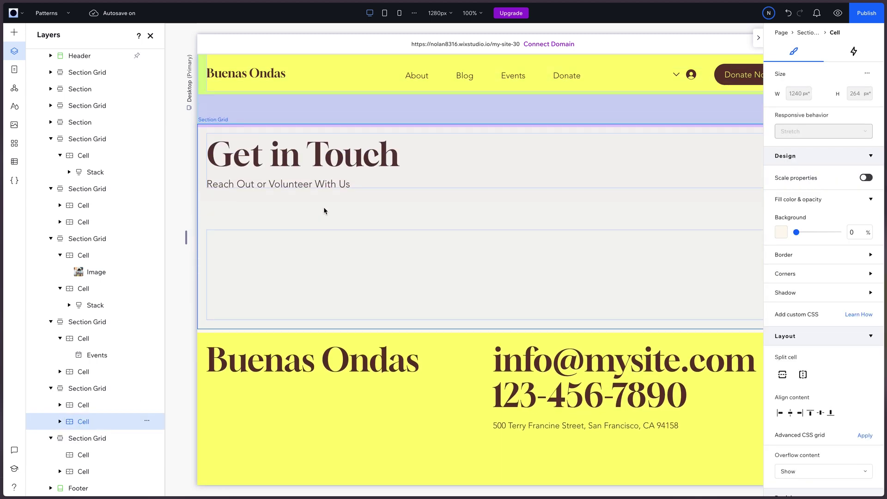
click(404, 285)
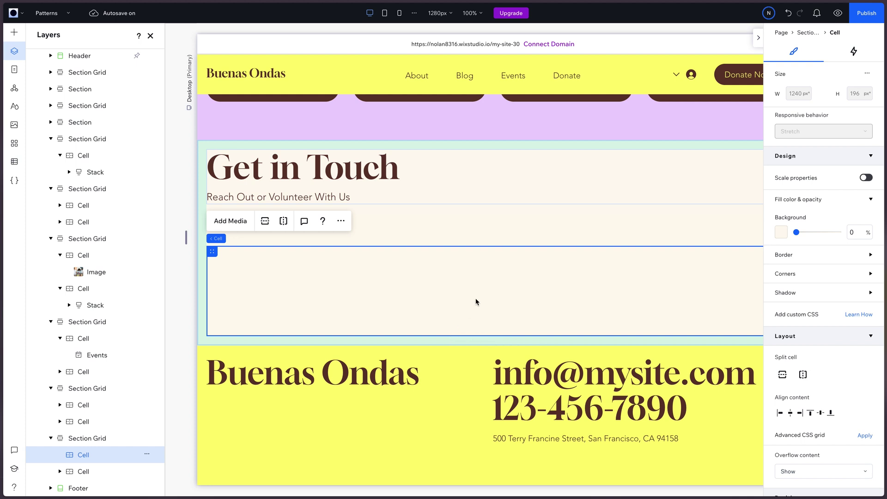
click(467, 216)
scroll(432, 223, up, 5)
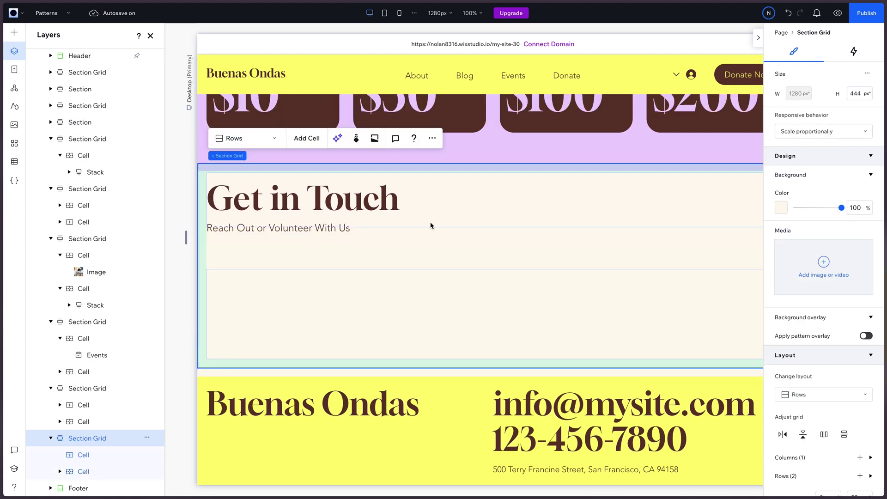
click(496, 225)
scroll(513, 190, up, 12)
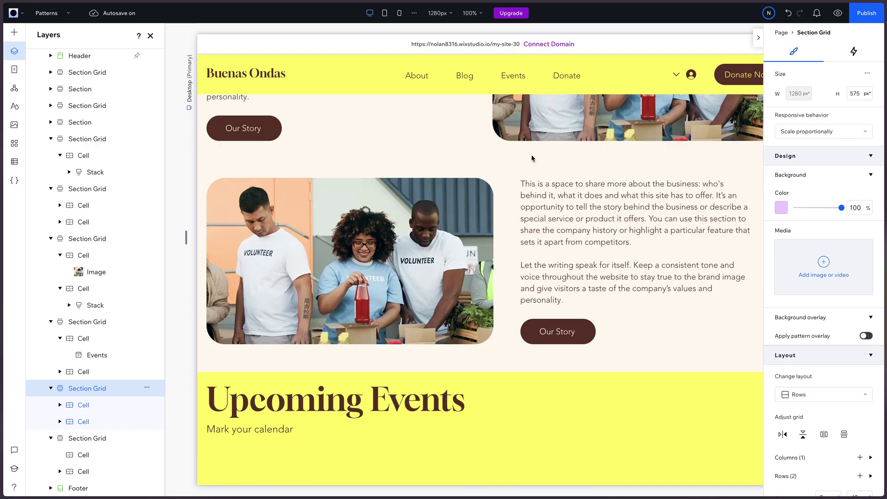
scroll(531, 157, down, 4)
click(492, 224)
scroll(579, 227, down, 2)
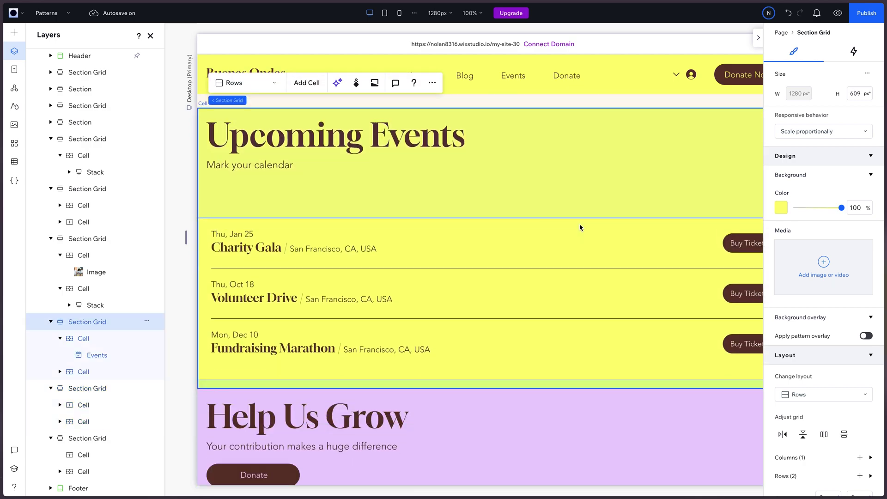
scroll(405, 219, up, 15)
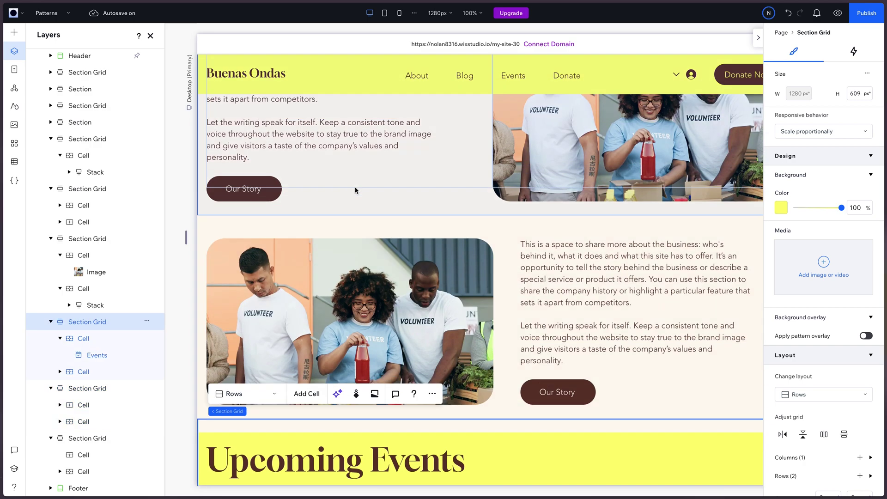
scroll(346, 264, down, 15)
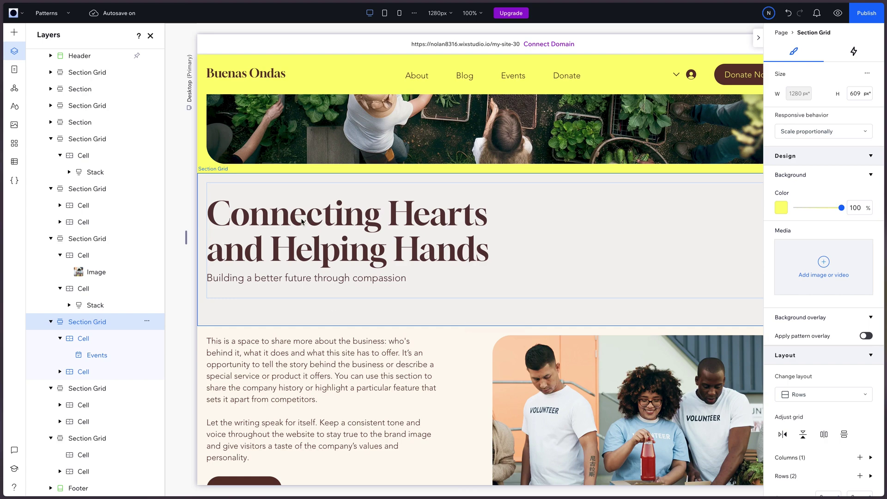
scroll(317, 273, down, 3)
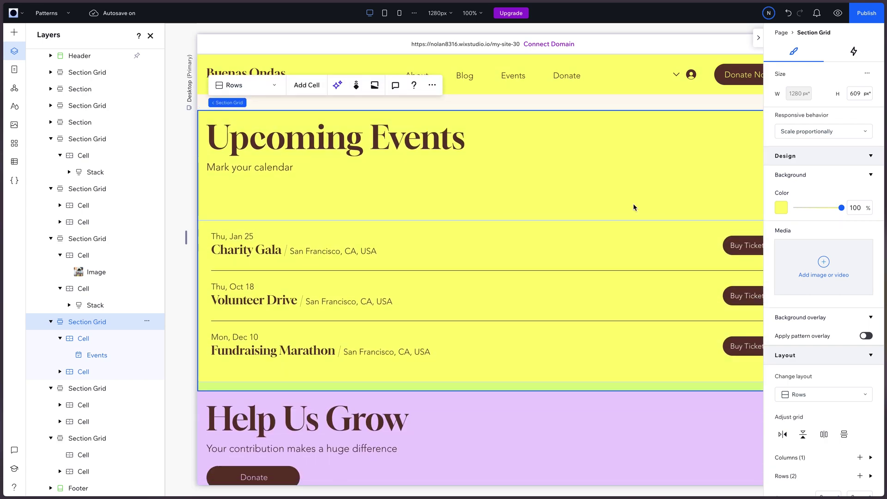
key(Escape)
scroll(313, 235, down, 10)
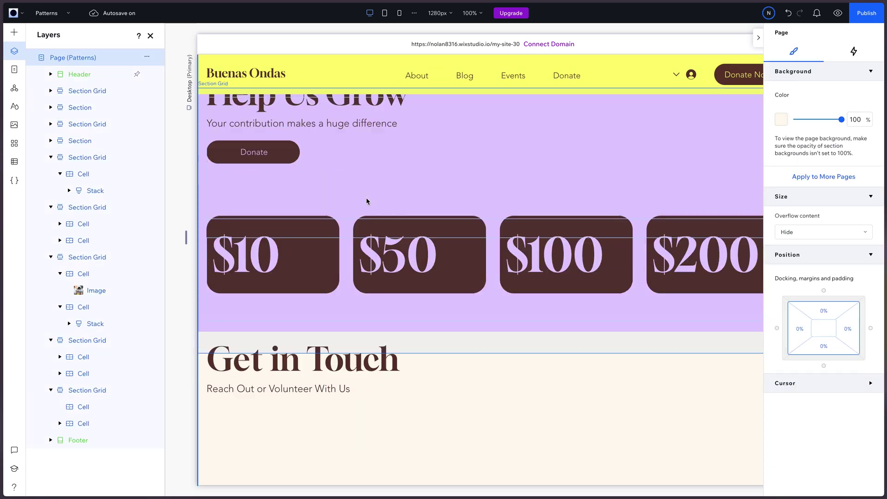
scroll(367, 199, up, 1)
scroll(367, 201, up, 5)
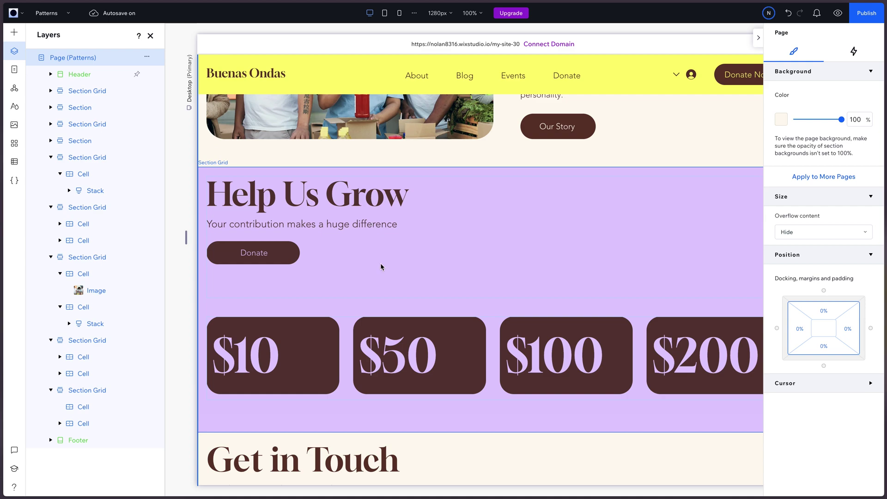
click(387, 294)
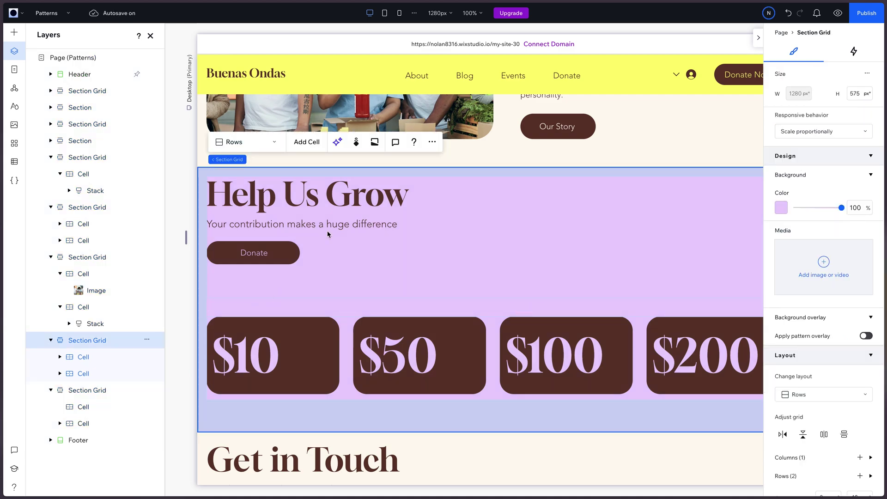
scroll(341, 233, down, 10)
scroll(360, 233, up, 10)
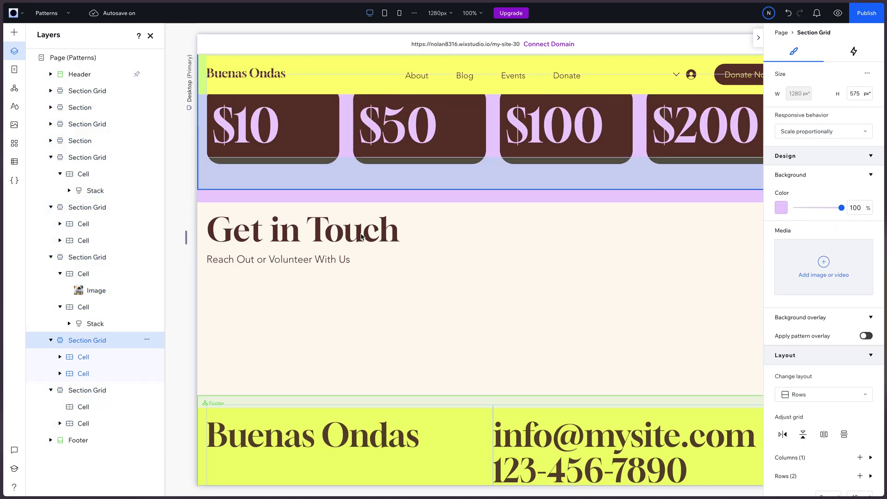
scroll(378, 196, up, 10)
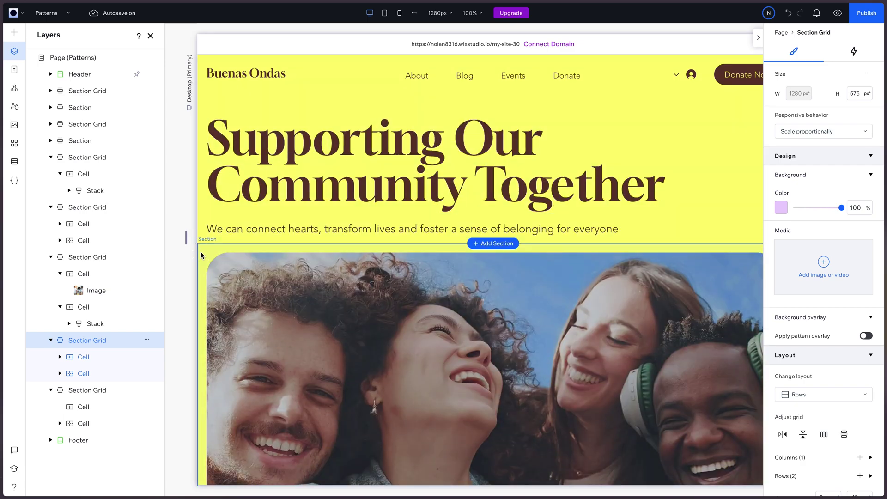
click(203, 175)
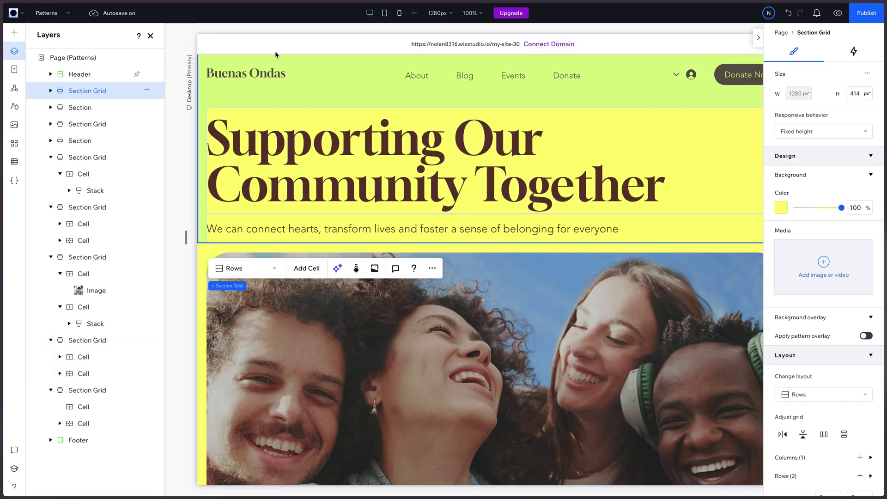
Switch to the About page and hide the properties panel.
click(388, 89)
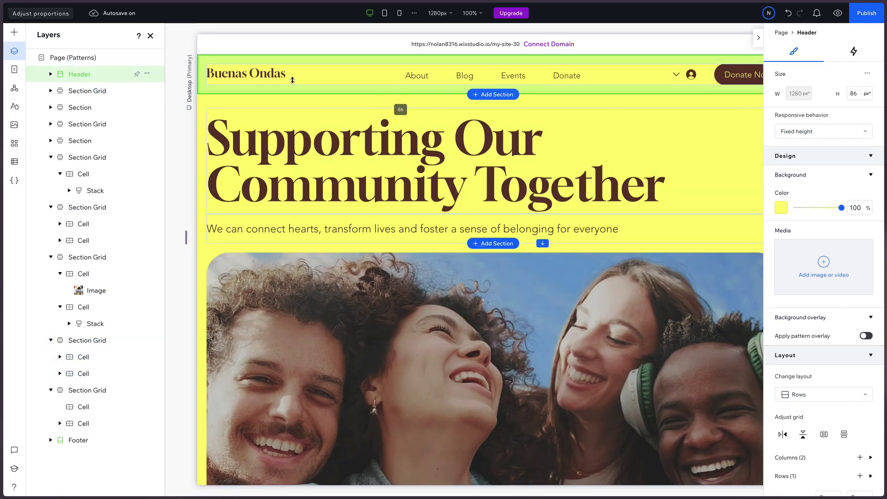
click(178, 64)
click(47, 12)
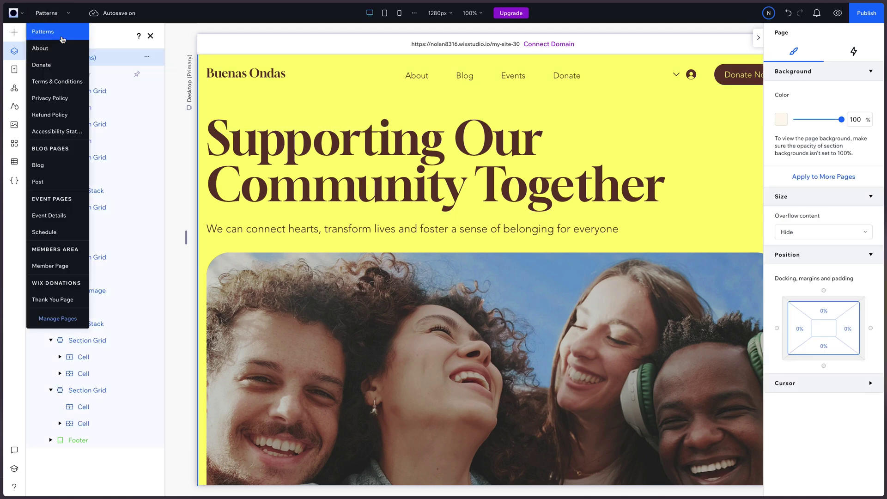
click(40, 48)
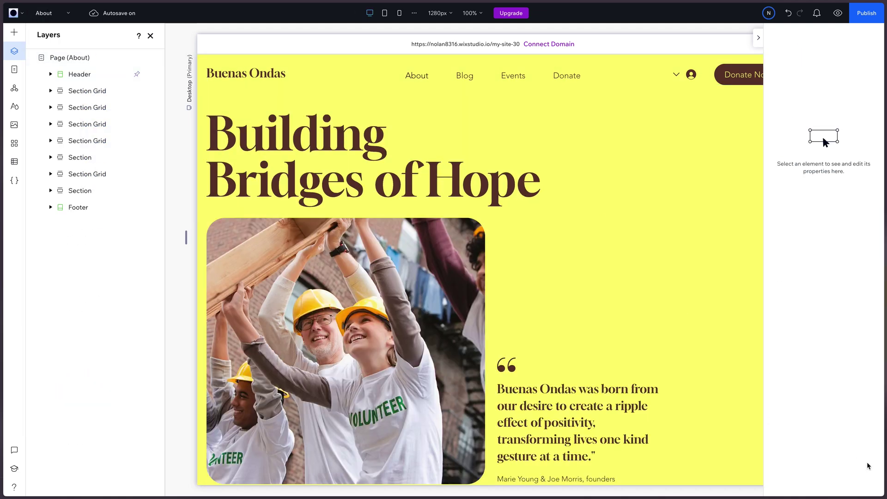
click(758, 37)
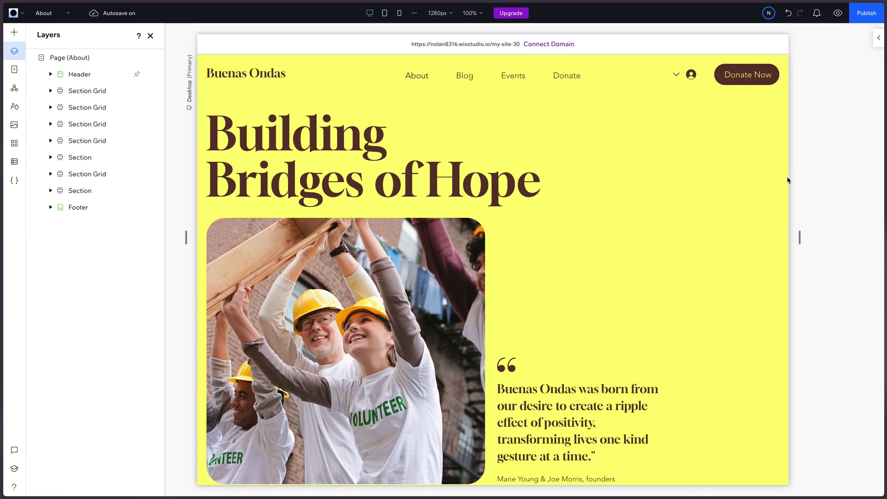
scroll(629, 168, down, 3)
scroll(629, 168, up, 3)
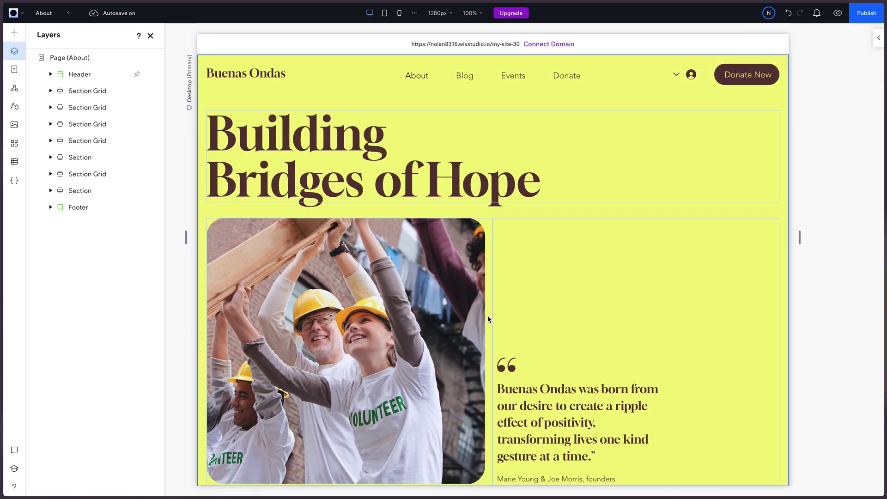
scroll(489, 319, down, 1)
Select the Building Bridges of Hope section grid, then return to the Patterns page below the hero.
click(498, 183)
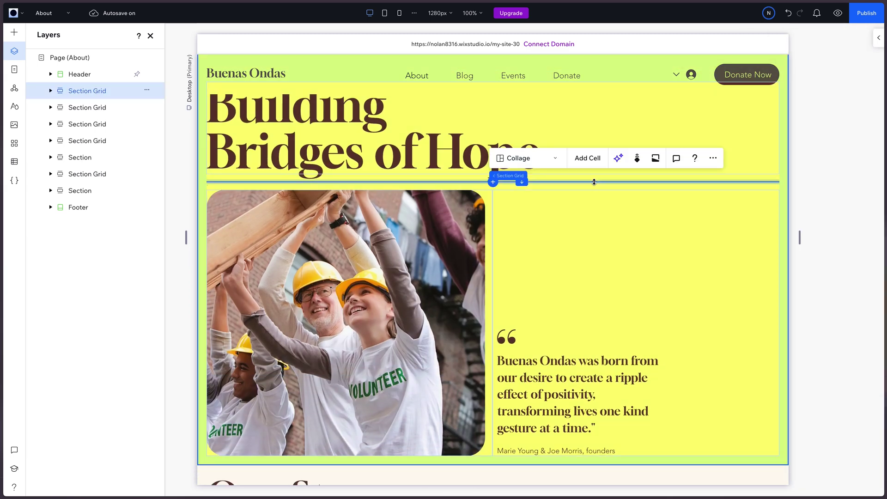
click(206, 176)
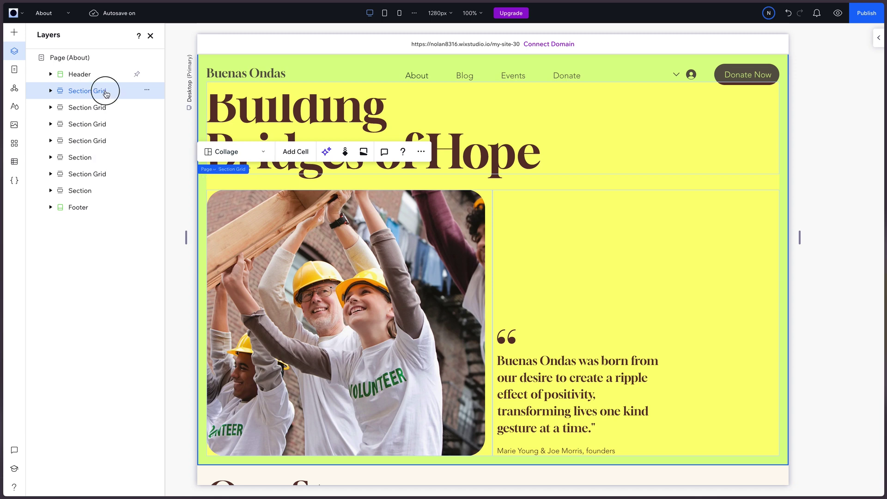
click(51, 14)
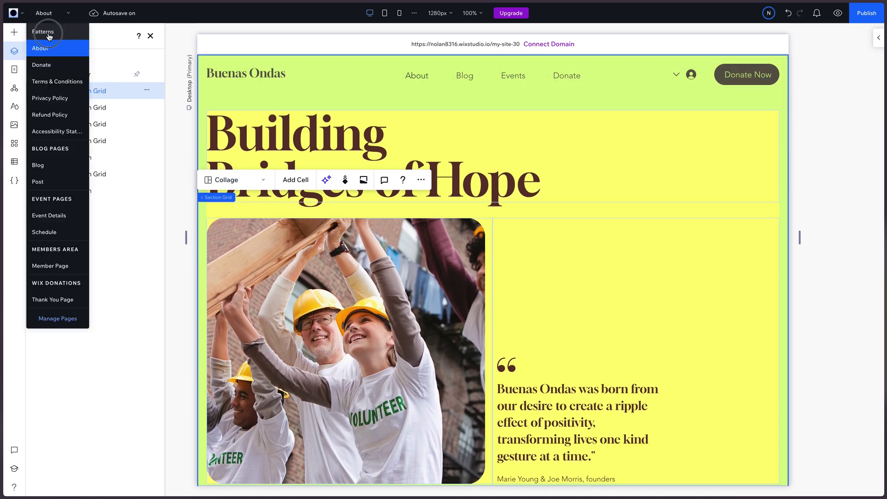
click(47, 32)
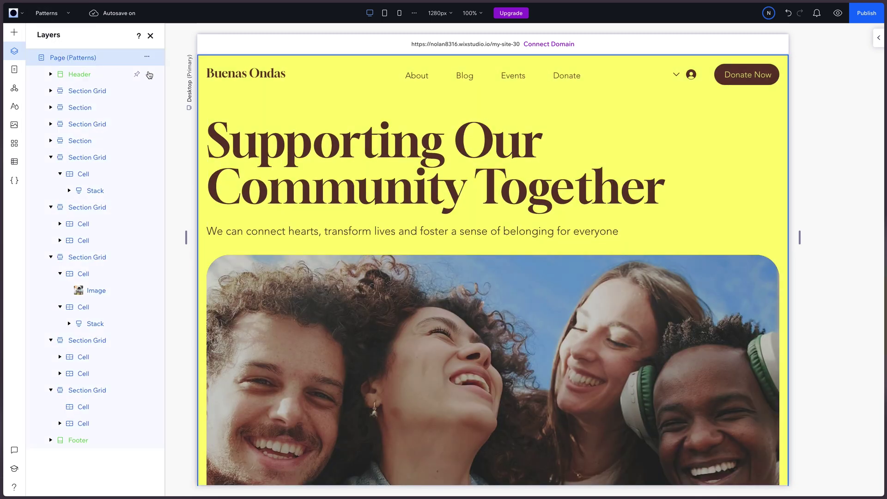
scroll(336, 298, down, 2)
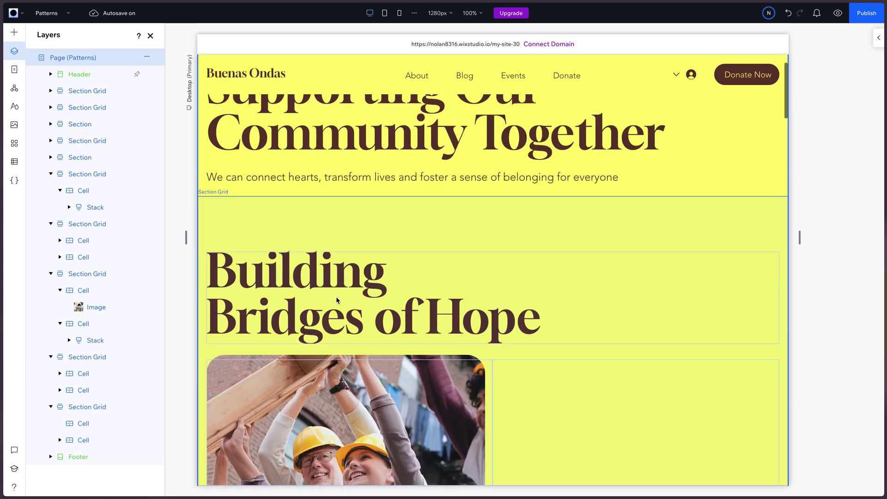
scroll(336, 296, down, 5)
scroll(336, 295, up, 7)
click(307, 253)
Inspect the Supporting Our Community Together and Building Bridges of Hope sections on the canvas.
click(206, 126)
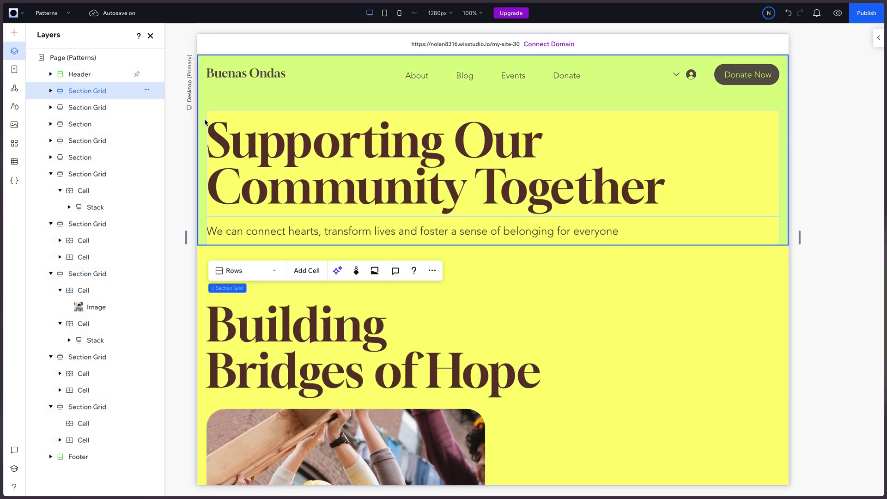
scroll(390, 181, down, 3)
click(572, 214)
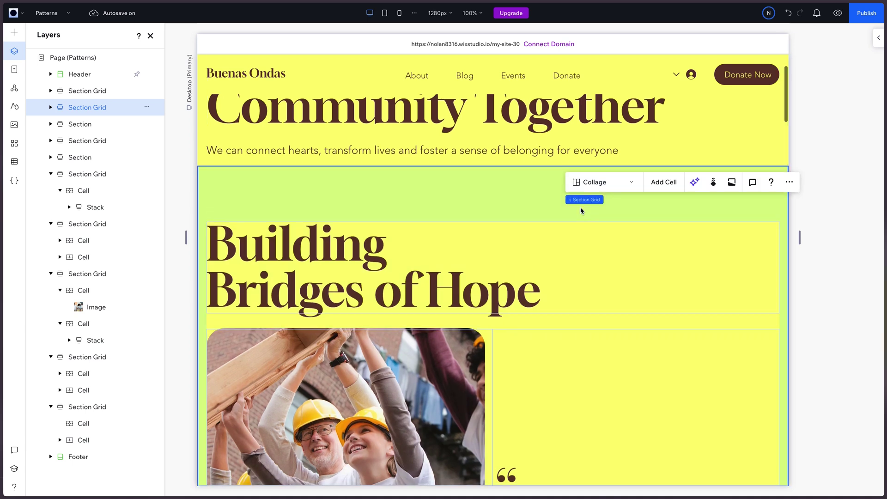
scroll(709, 445, down, 6)
scroll(540, 303, up, 3)
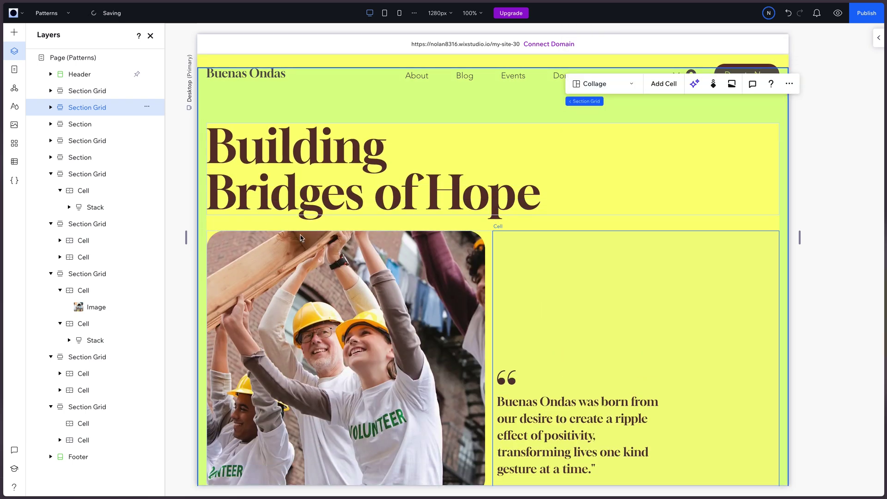
scroll(349, 156, up, 4)
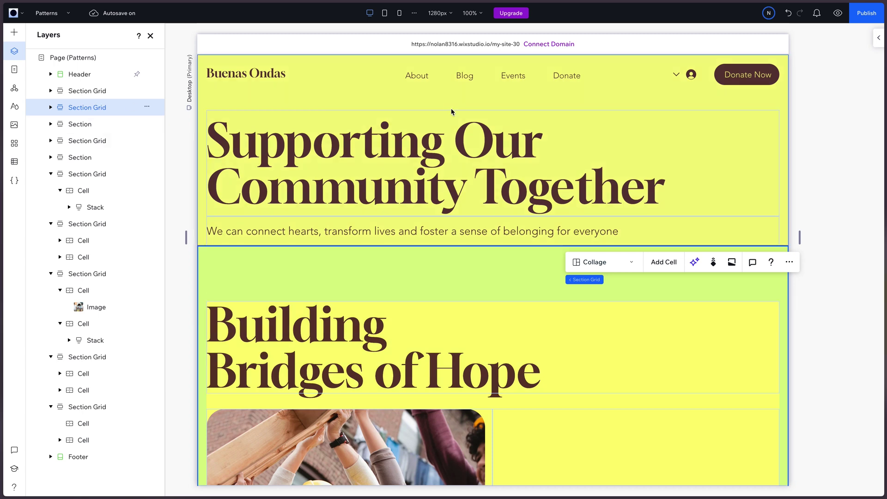
click(410, 106)
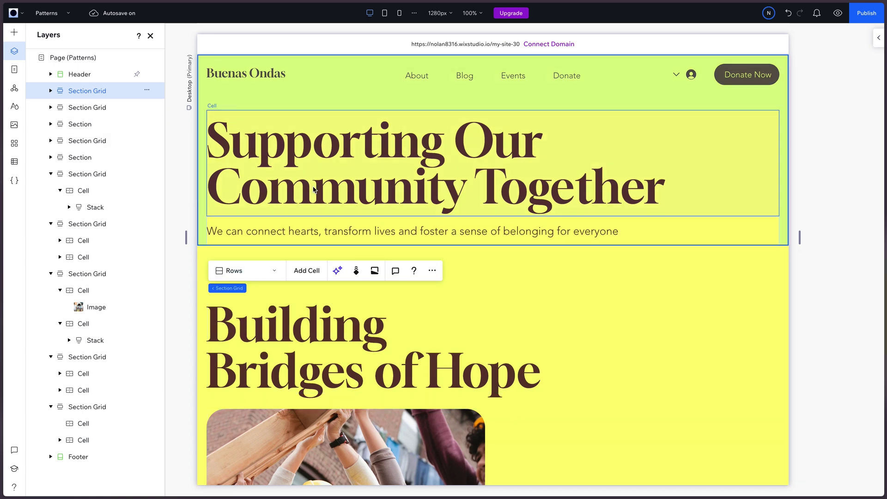
click(495, 274)
Check the first four sections in Layers and rename the Building Bridges of Hope grid 'Hero Image Grid'.
click(88, 91)
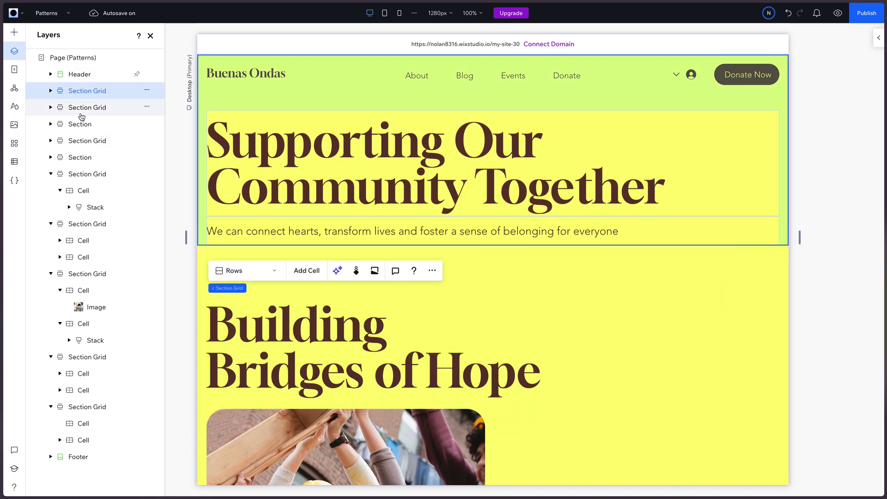
click(84, 111)
click(83, 124)
click(83, 140)
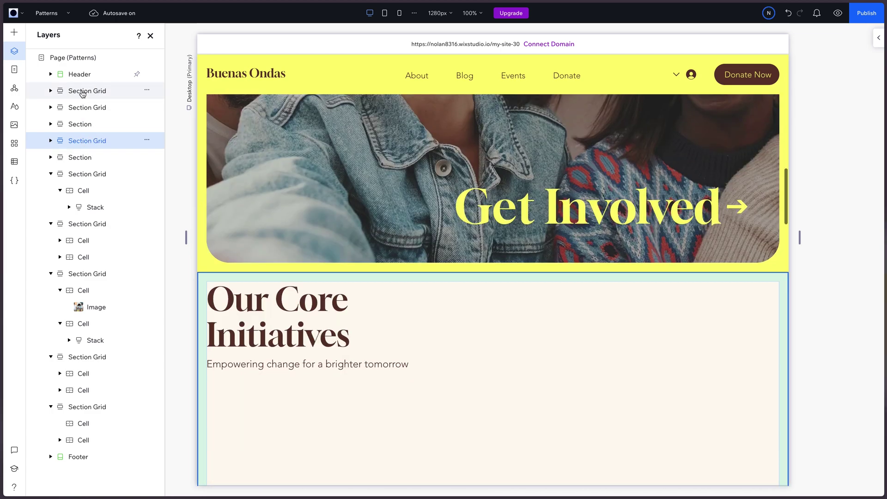
click(82, 93)
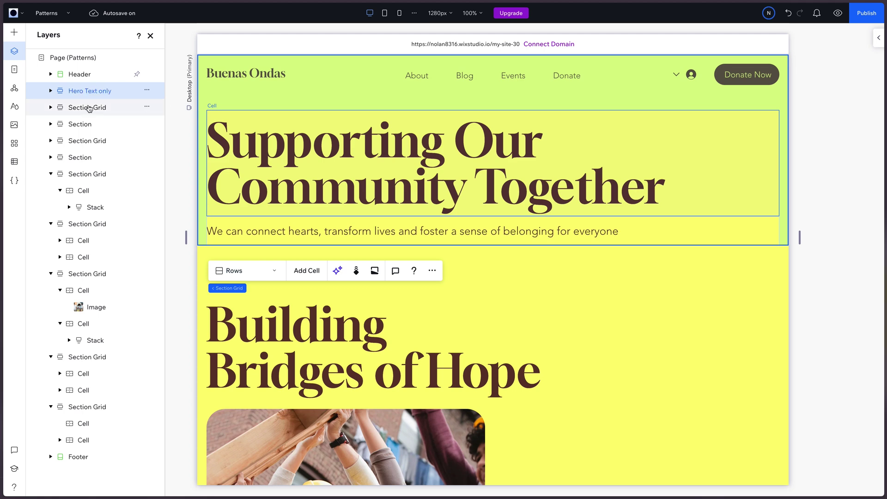
double_click(89, 108)
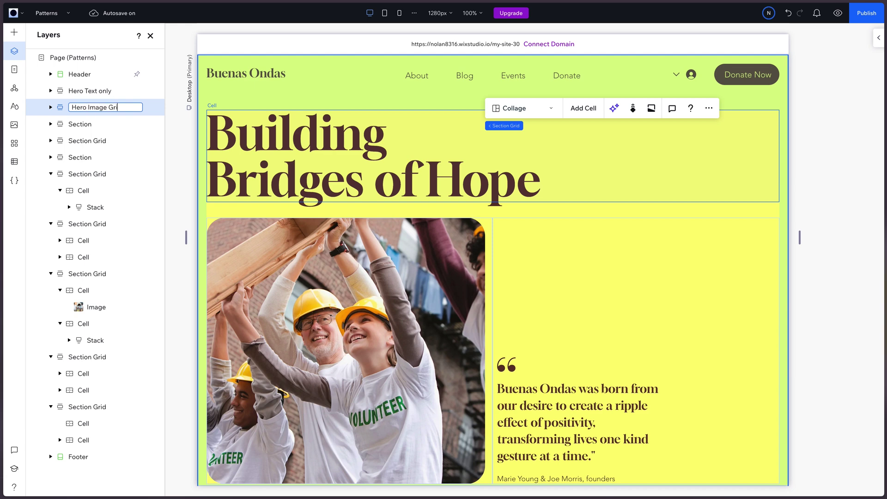
Rename the Get Involved image section layer to 'Large Image'.
scroll(379, 201, down, 5)
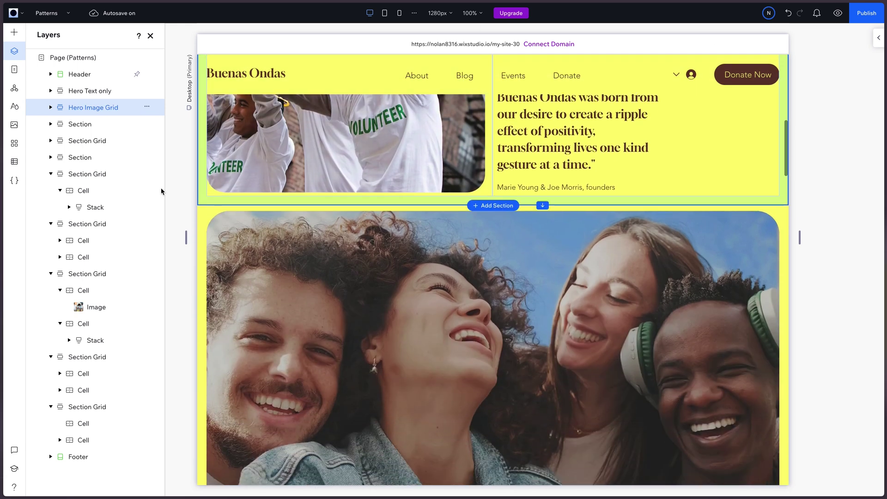
click(81, 123)
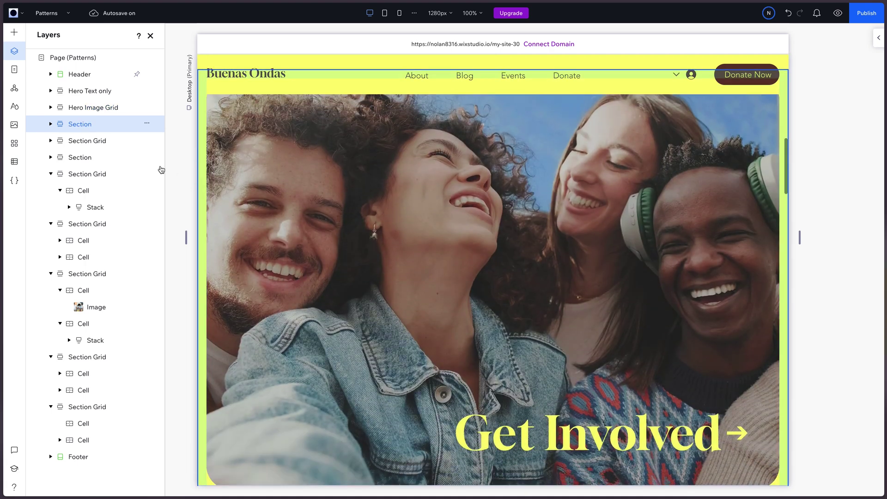
click(91, 125)
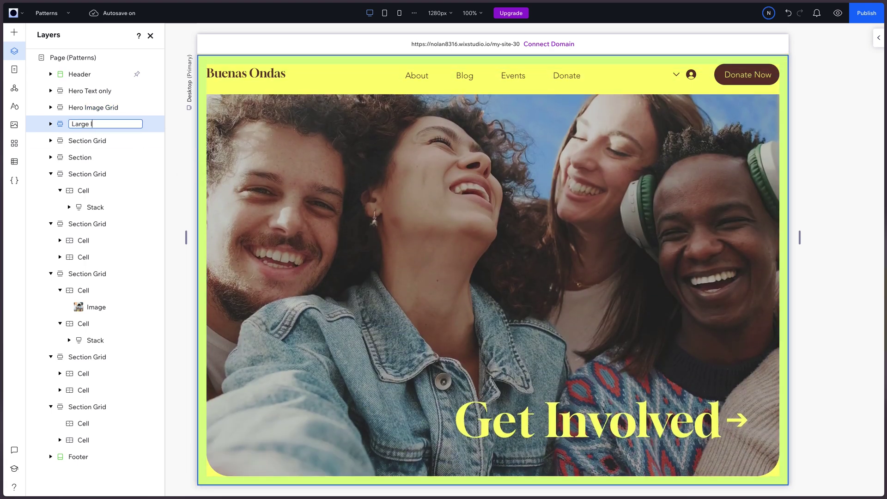
Rename the Our Core Initiatives section grid layer to 'Sticky Stack Scroller'.
click(86, 140)
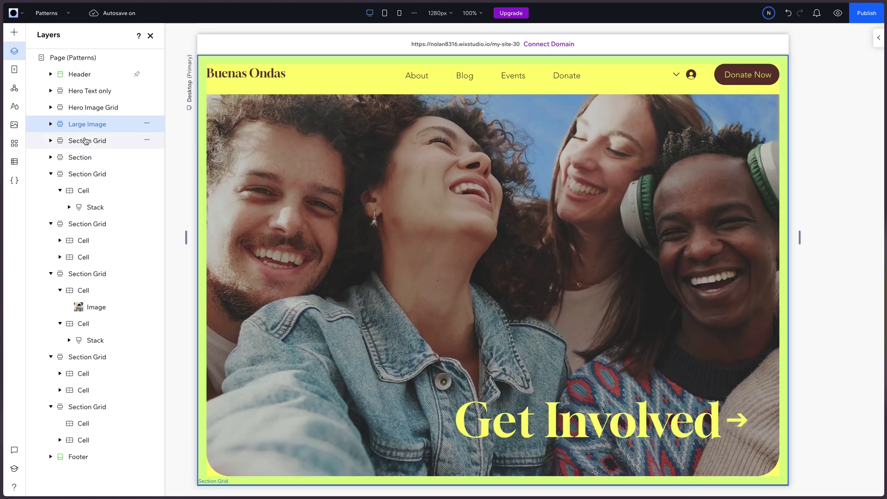
scroll(248, 169, up, 1)
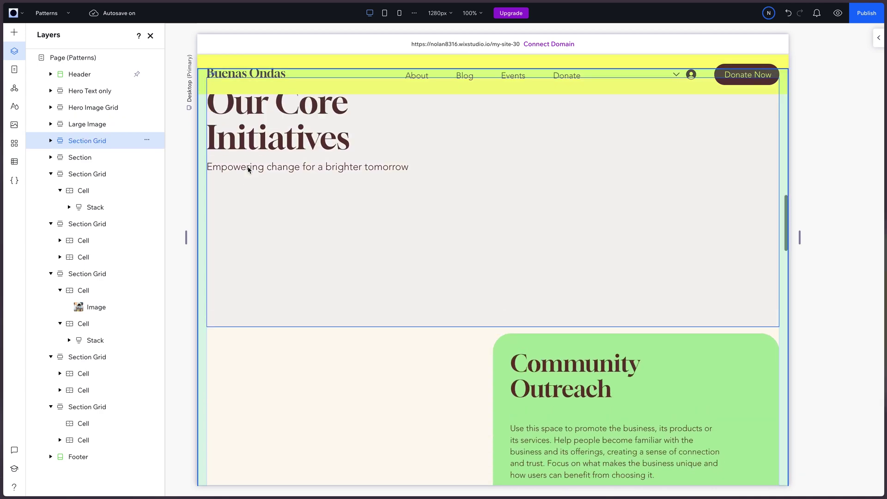
scroll(267, 196, down, 3)
scroll(268, 195, up, 1)
scroll(268, 196, up, 2)
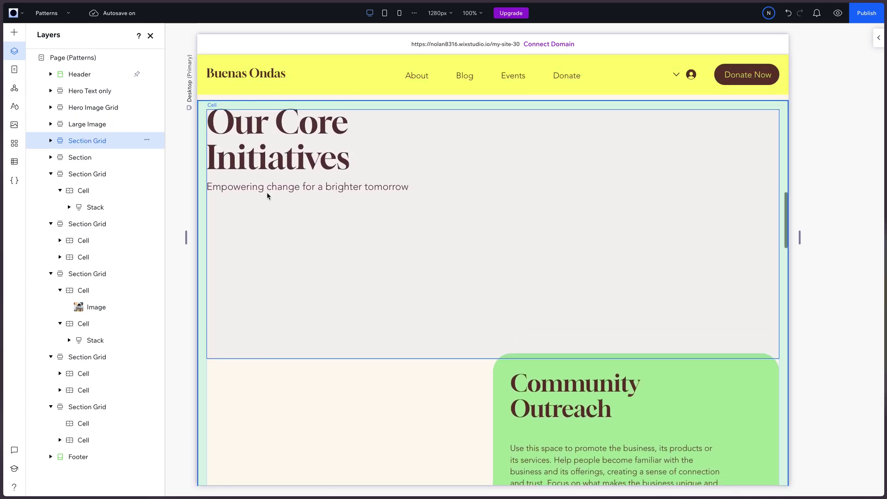
scroll(277, 192, down, 2)
scroll(316, 166, up, 4)
double_click(99, 141)
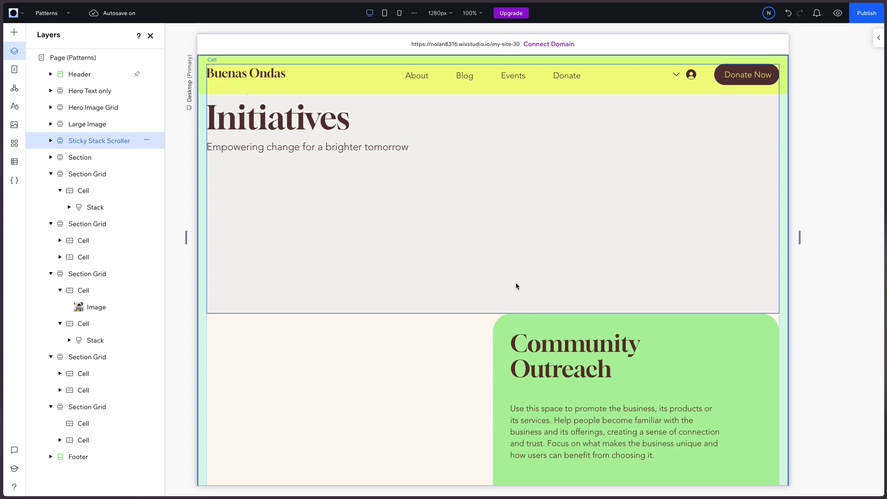
scroll(516, 286, down, 5)
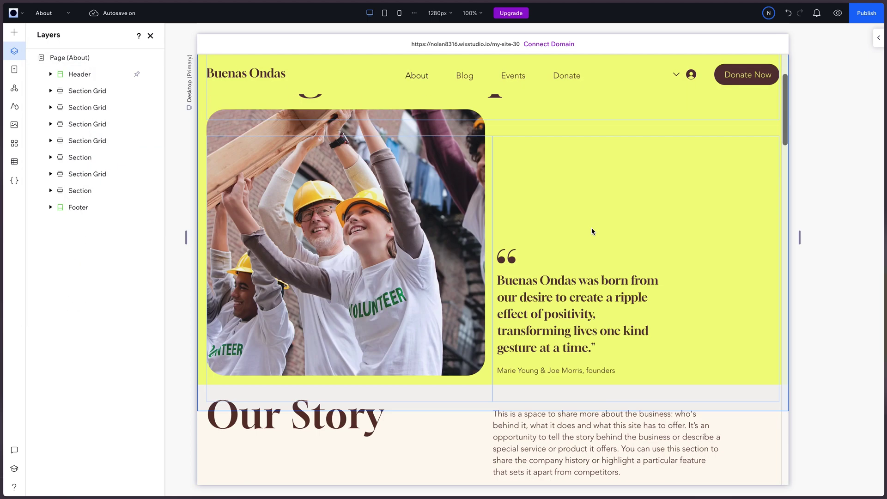
Scroll through the About page and inspect the stats tiles section grid.
scroll(593, 230, down, 20)
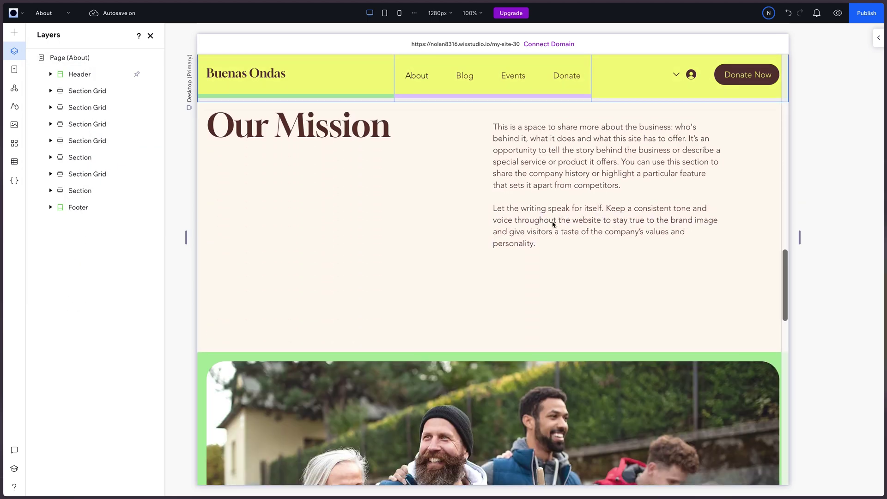
scroll(552, 223, up, 10)
scroll(756, 301, down, 3)
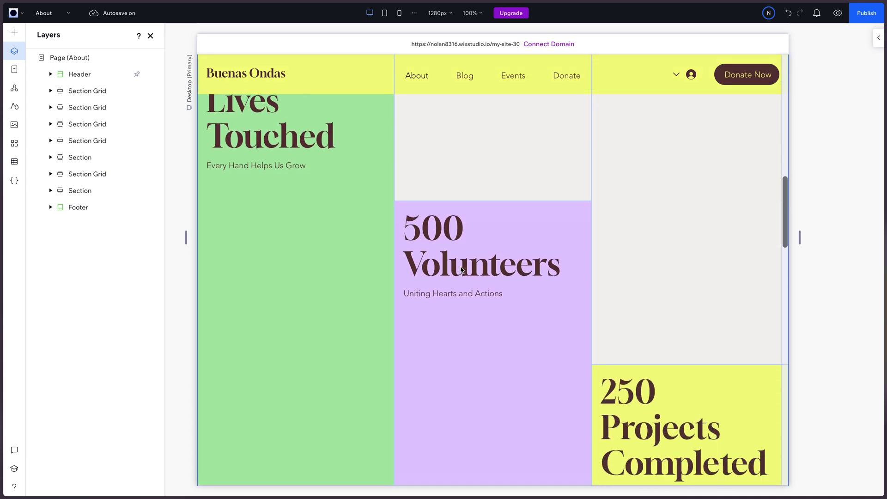
scroll(498, 249, down, 3)
click(498, 249)
scroll(489, 193, up, 5)
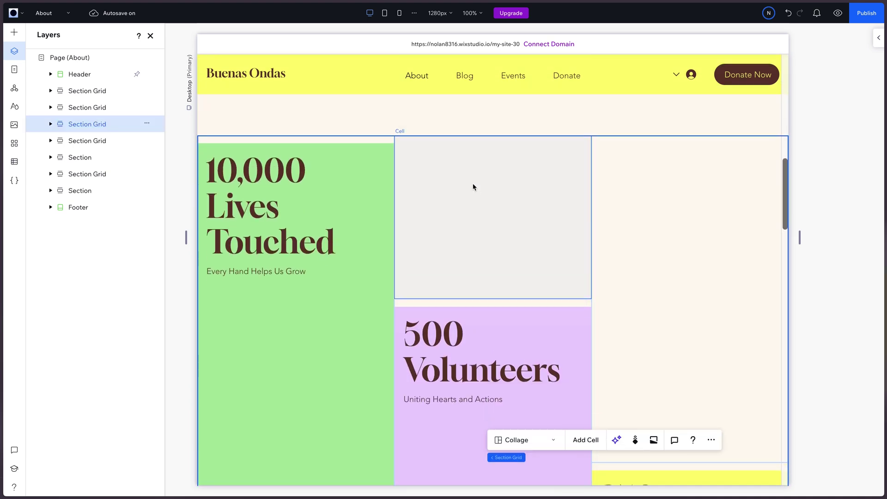
scroll(473, 187, down, 1)
scroll(473, 186, down, 7)
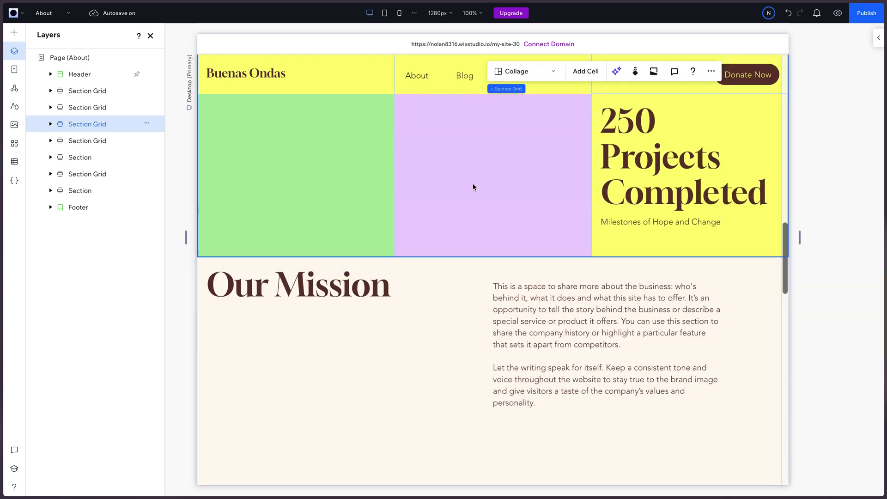
scroll(473, 187, down, 10)
scroll(473, 186, up, 2)
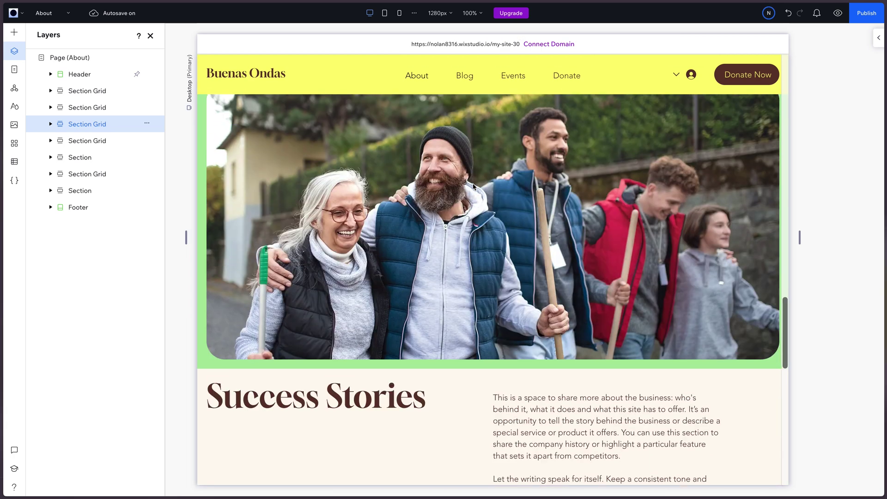
scroll(473, 186, down, 3)
scroll(553, 300, up, 4)
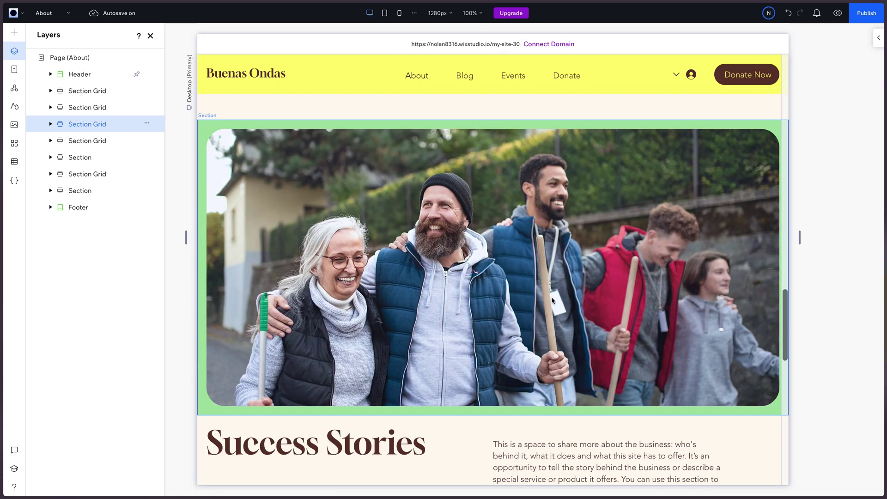
Check the team photo section, then select the Snapshots of Connection section.
click(465, 257)
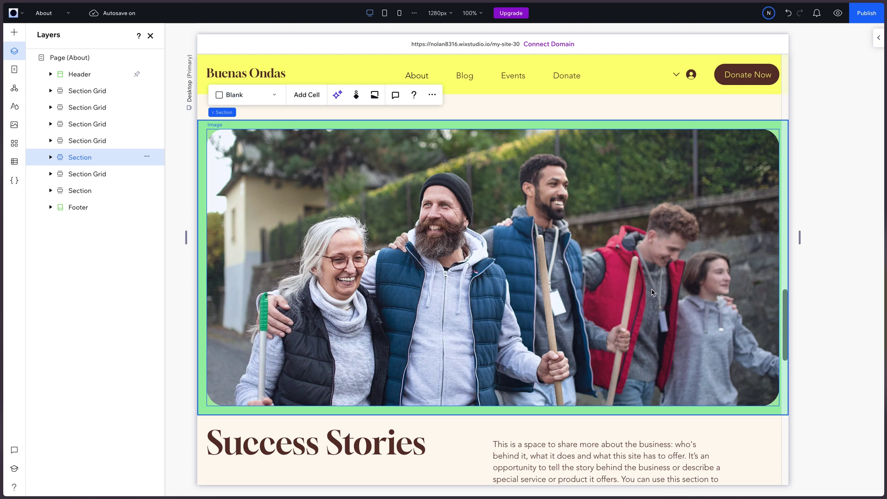
scroll(652, 293, down, 3)
scroll(653, 293, up, 3)
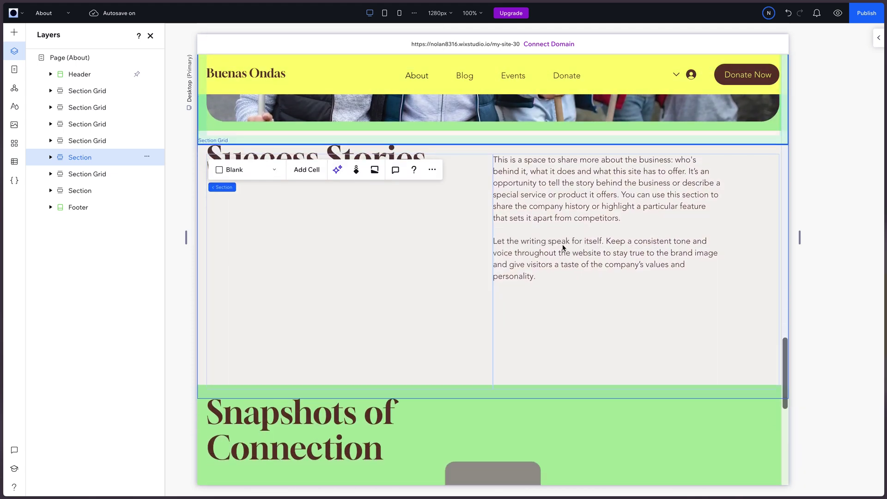
scroll(563, 248, down, 5)
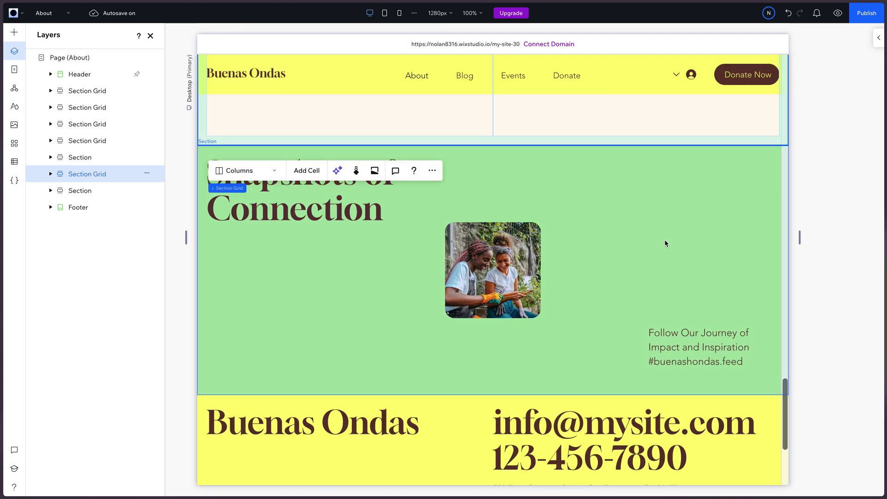
click(644, 198)
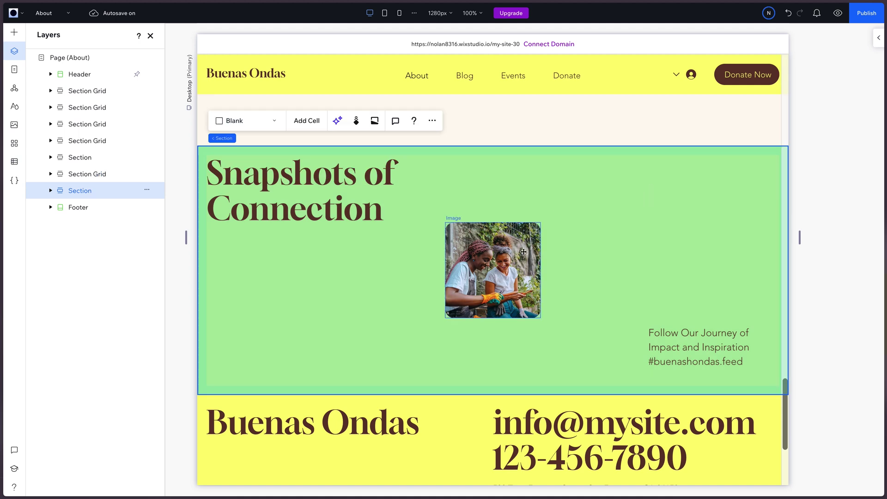
scroll(524, 252, down, 1)
scroll(689, 218, down, 4)
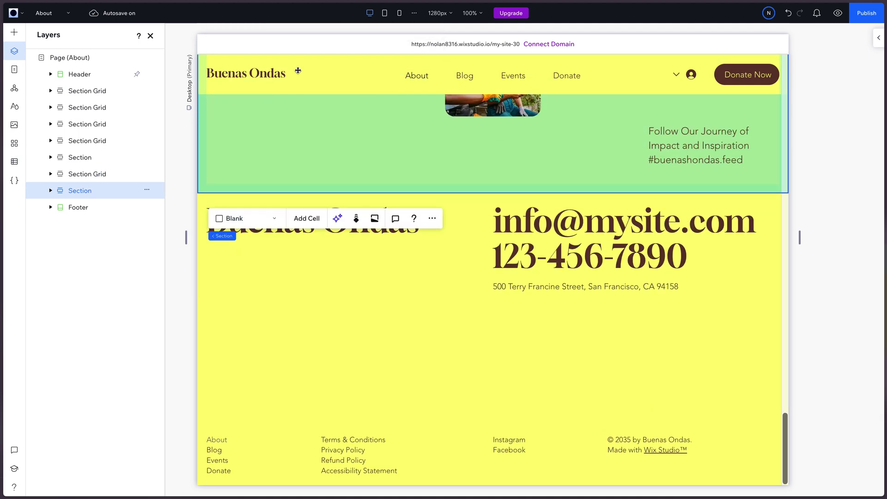
Paste the Snapshots of Connection section onto the Patterns page and move its layer below the Footer.
click(51, 12)
click(59, 42)
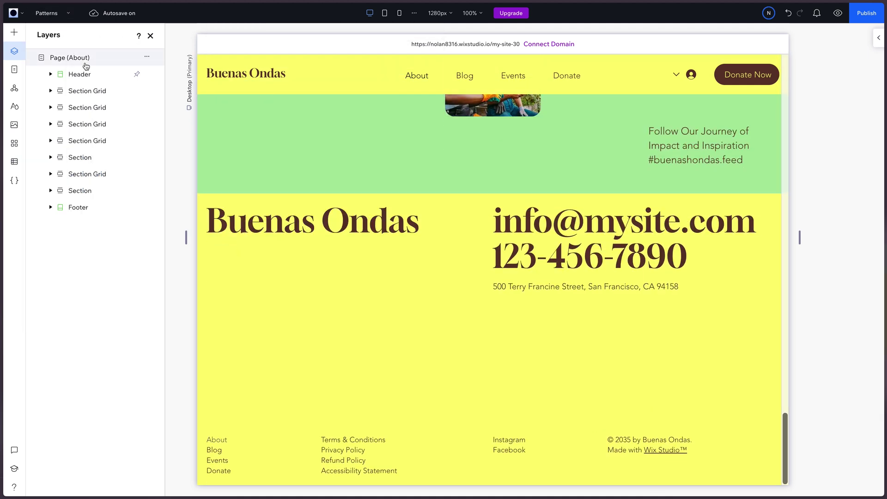
click(74, 58)
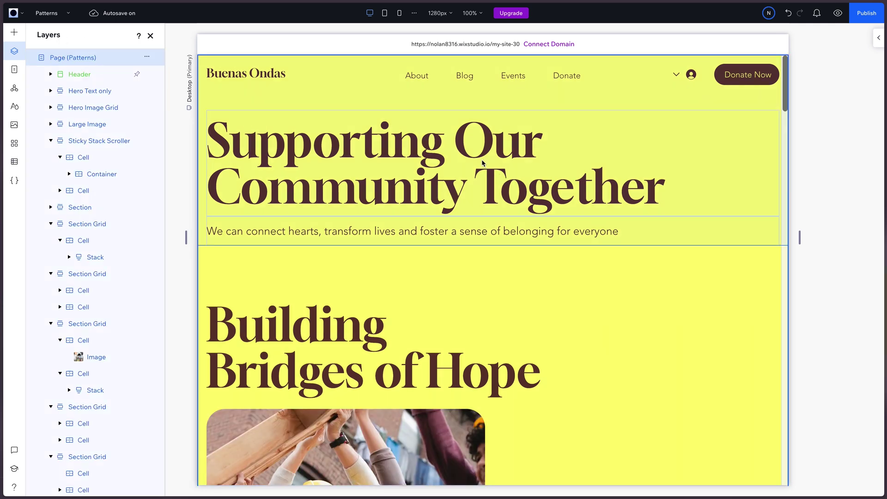
key(ctrl+v)
scroll(397, 254, down, 2)
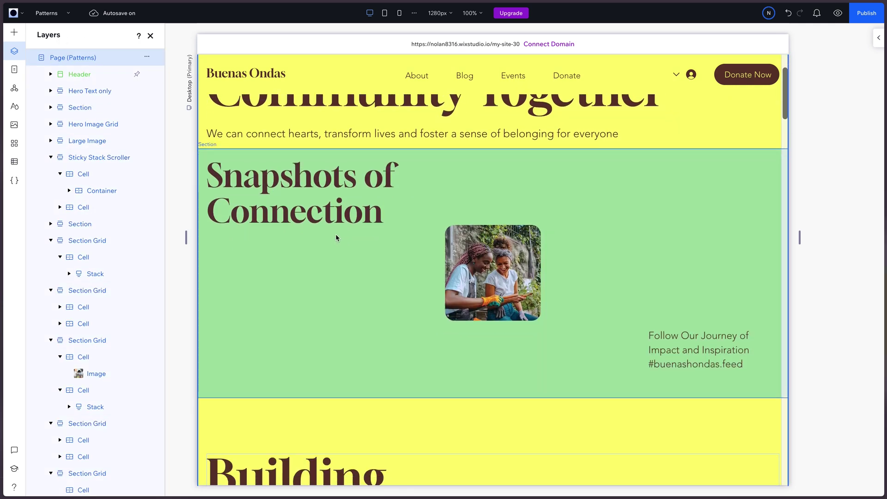
click(337, 235)
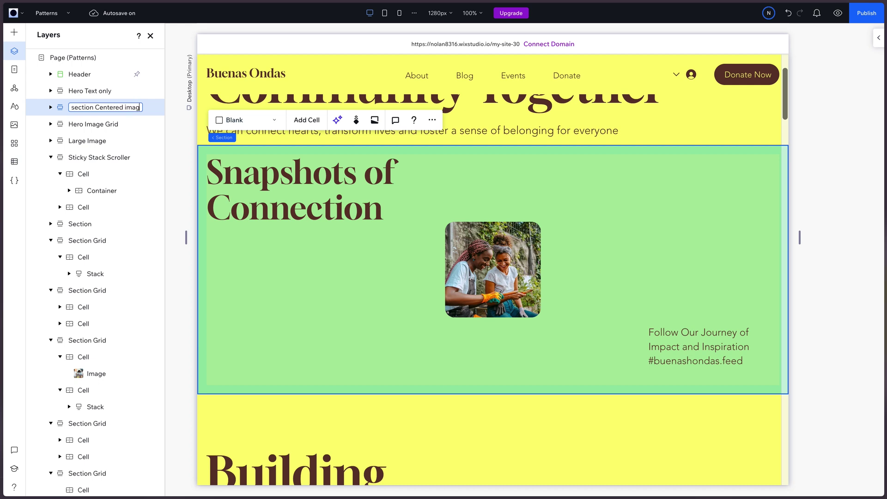
drag(98, 109, 67, 487)
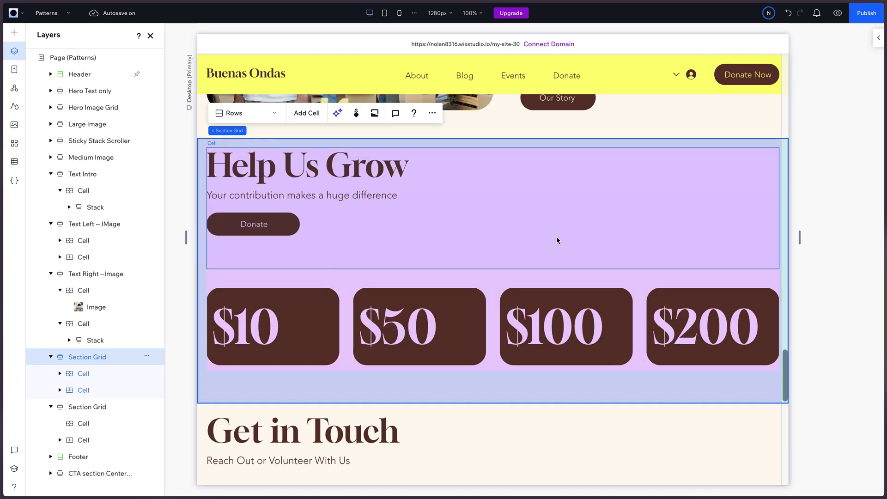
Duplicate the Help Us Grow section, leaving the price cards in one copy and the Help Us Grow text in the other.
key(ctrl+d)
scroll(392, 200, up, 6)
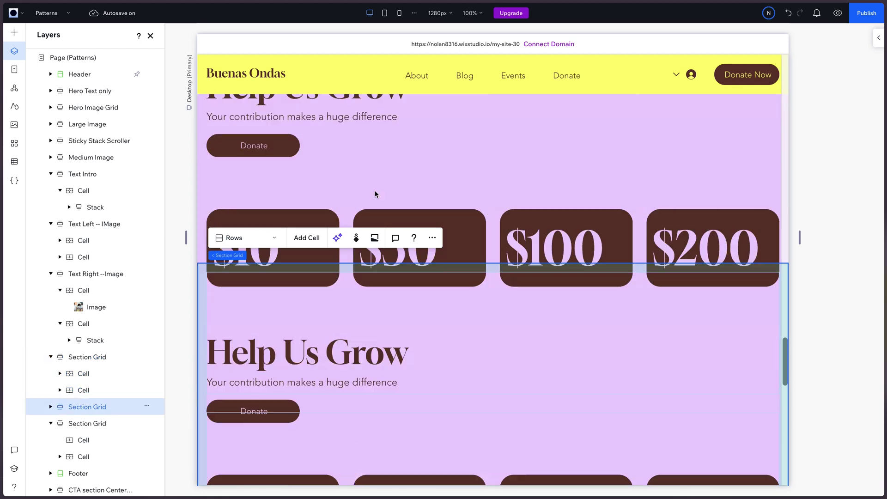
click(365, 238)
click(378, 259)
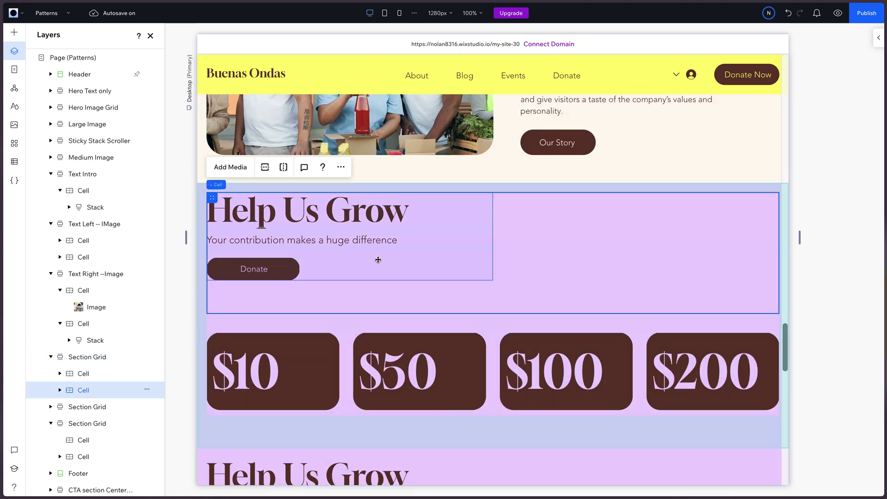
key(Delete)
click(317, 248)
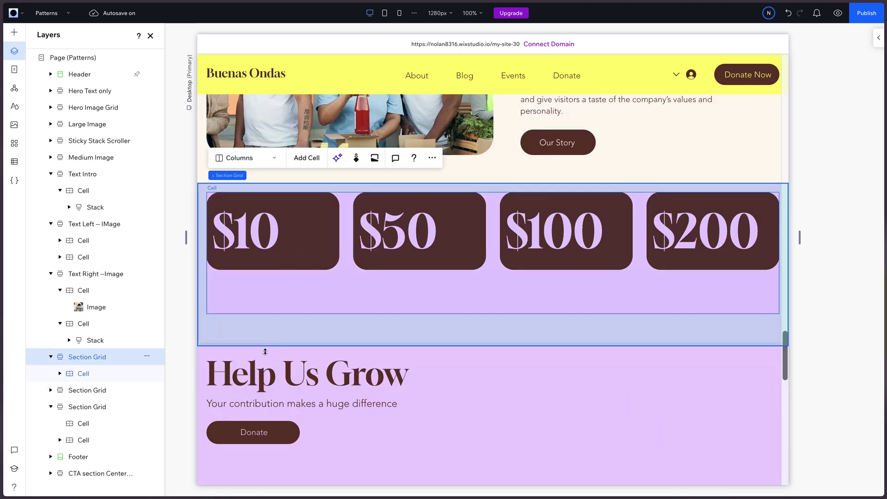
click(227, 364)
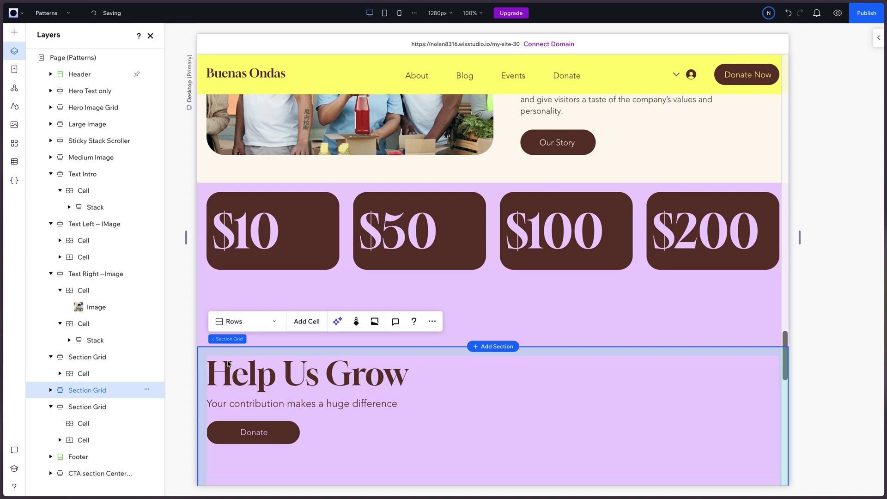
scroll(236, 360, down, 3)
click(280, 369)
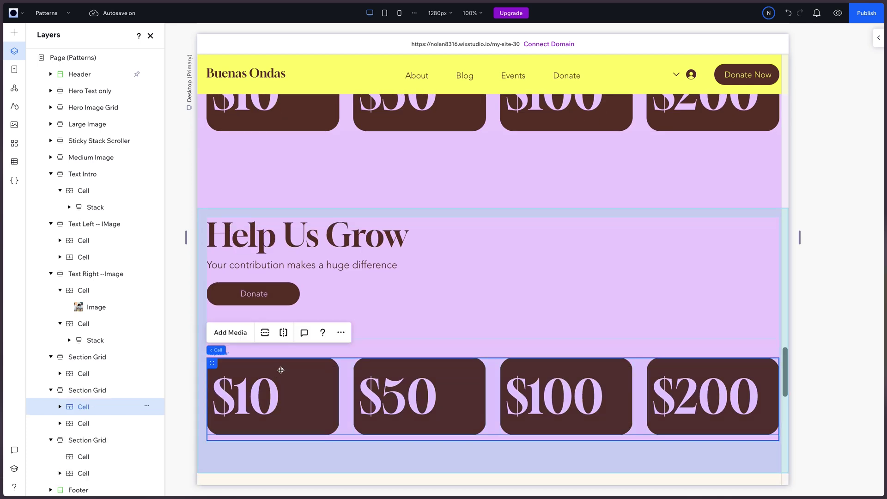
key(Delete)
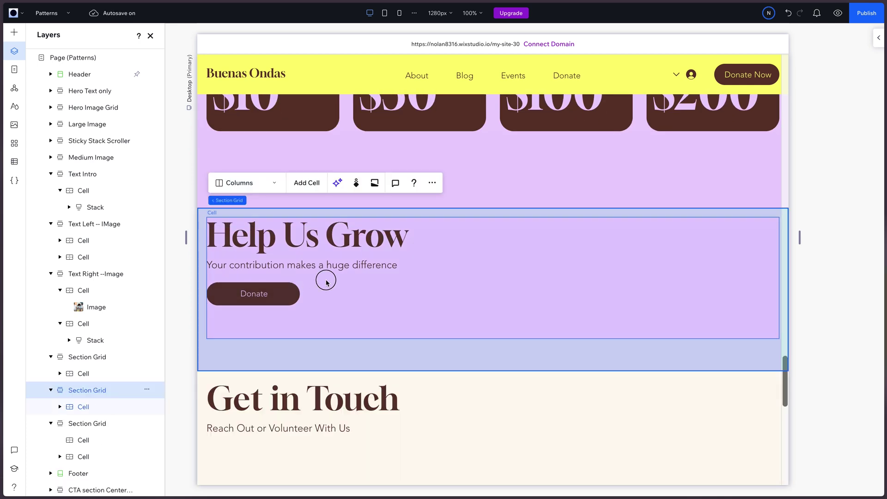
click(319, 280)
Move the Help Us Grow section above the Text Intro section in Layers.
scroll(278, 294, up, 1)
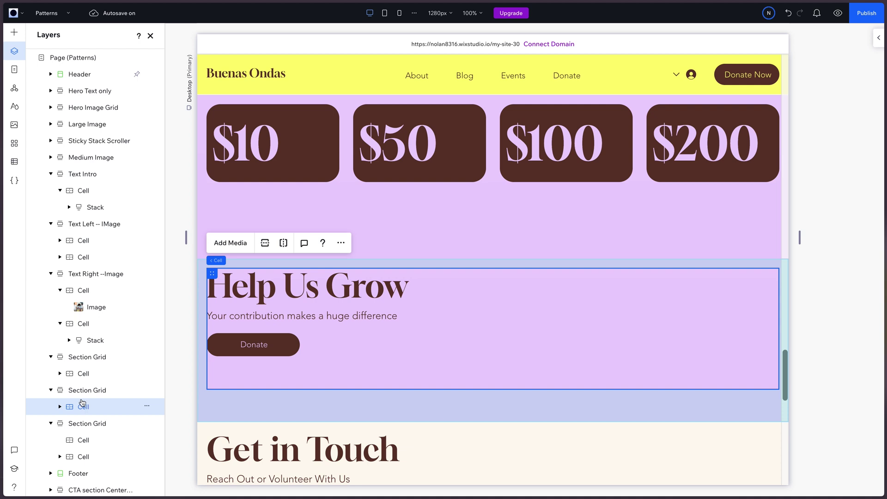
click(87, 390)
drag(88, 391, 73, 192)
click(70, 207)
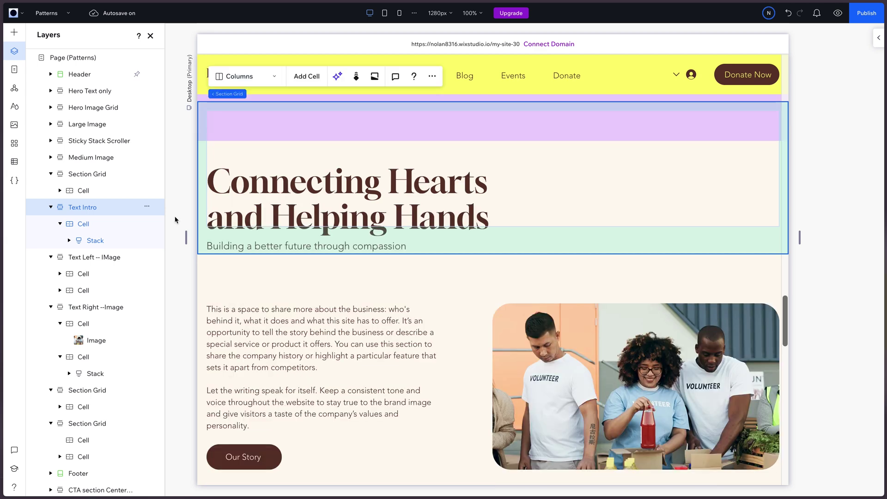
click(123, 174)
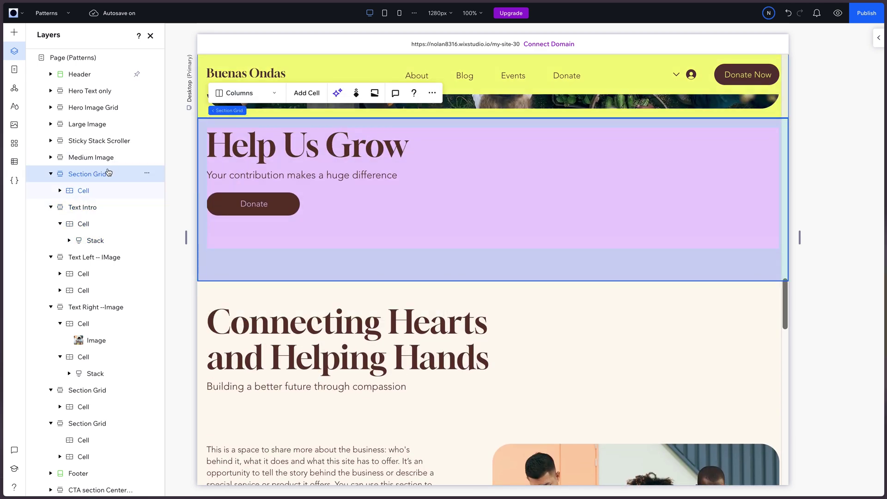
Rename the Help Us Grow layer 'Section Grid --butt…' and compare it with the Text Intro section.
double_click(105, 172)
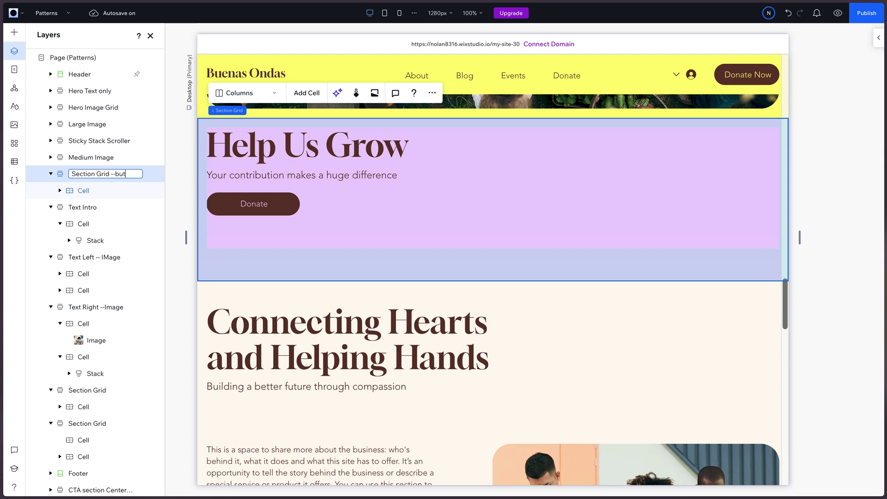
click(377, 244)
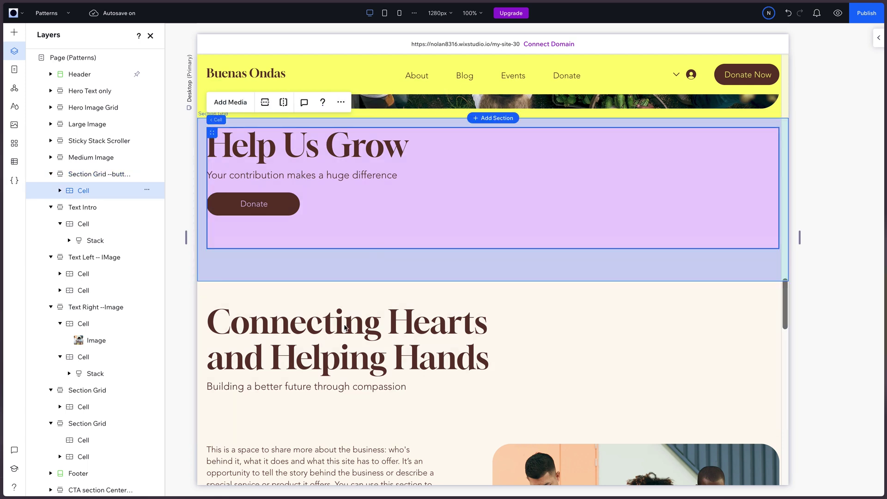
click(344, 329)
click(464, 205)
click(490, 308)
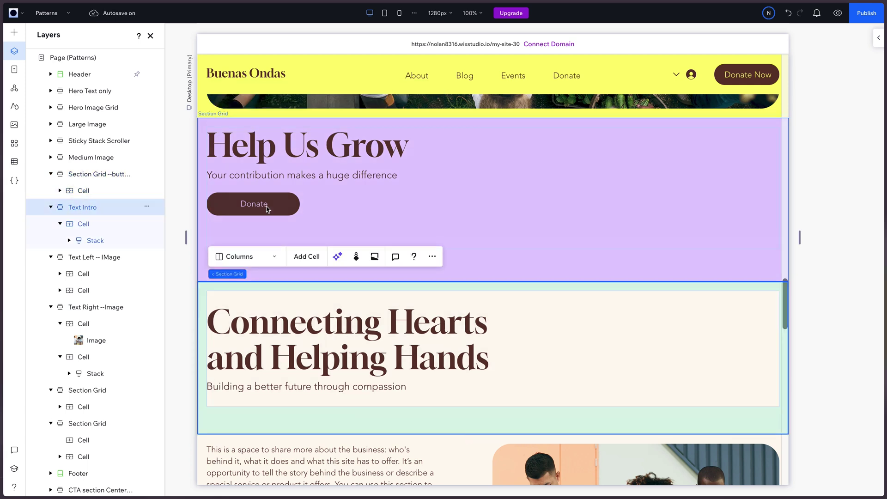
click(264, 206)
click(398, 318)
scroll(408, 324, down, 5)
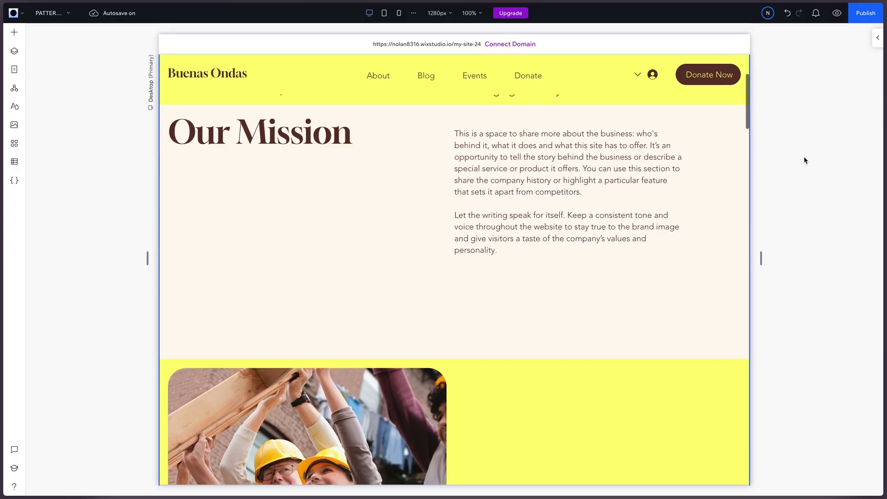
scroll(804, 161, down, 15)
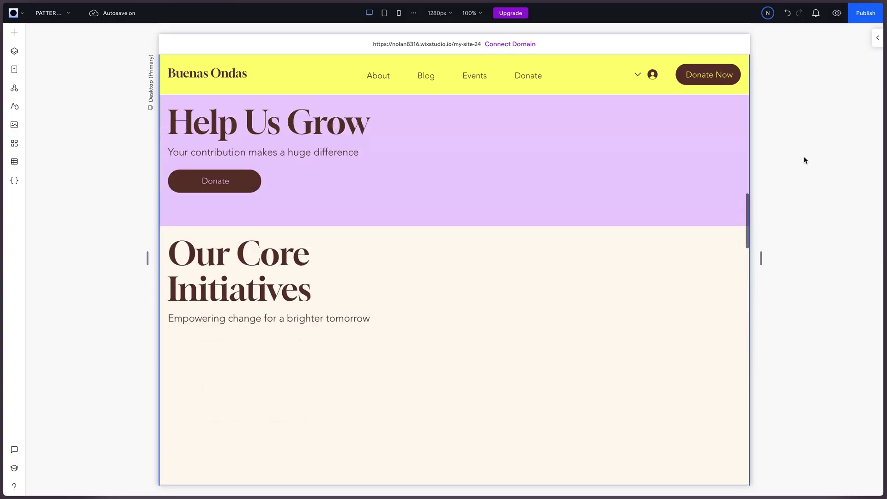
Export the Supporting Our Community Together hero frame as a single frame via the Figma to Wix Studio plugin.
scroll(804, 160, down, 10)
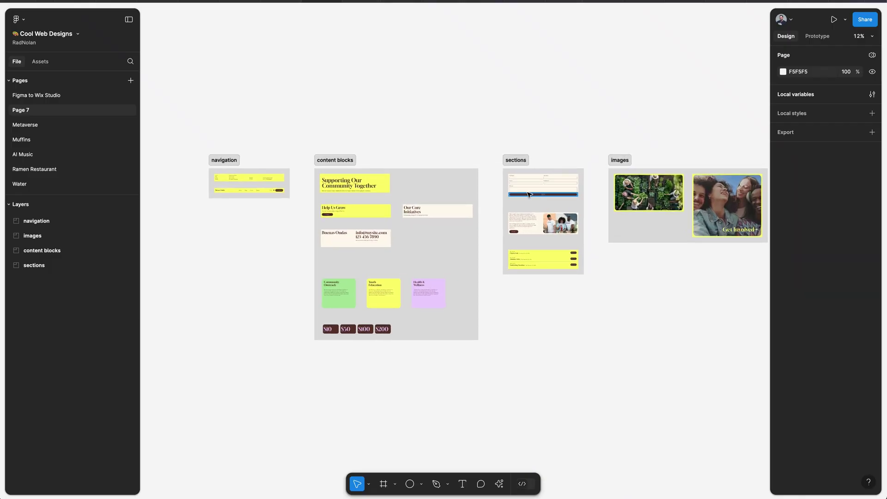
scroll(676, 166, right, 2)
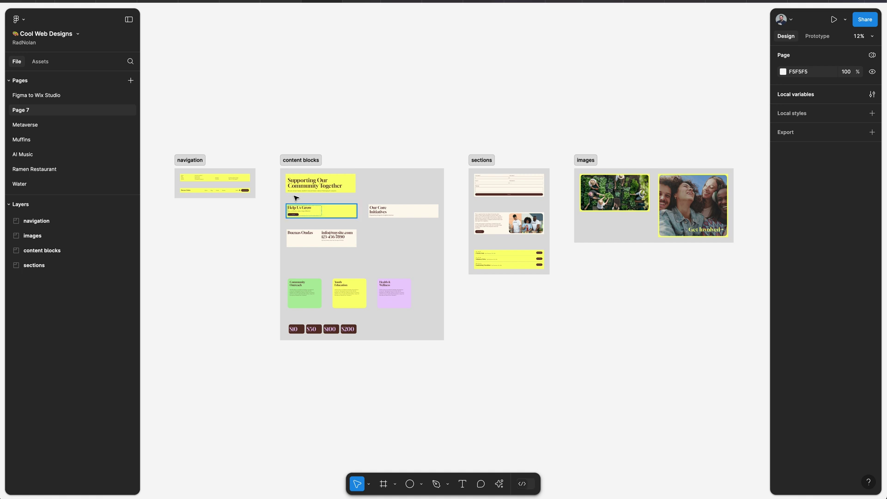
scroll(297, 198, up, 10)
click(287, 121)
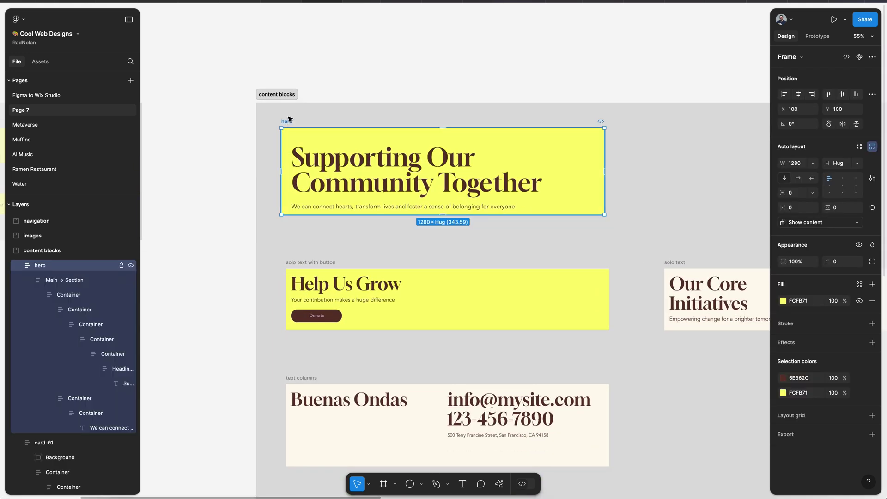
right_click(288, 121)
mouse_move(365, 360)
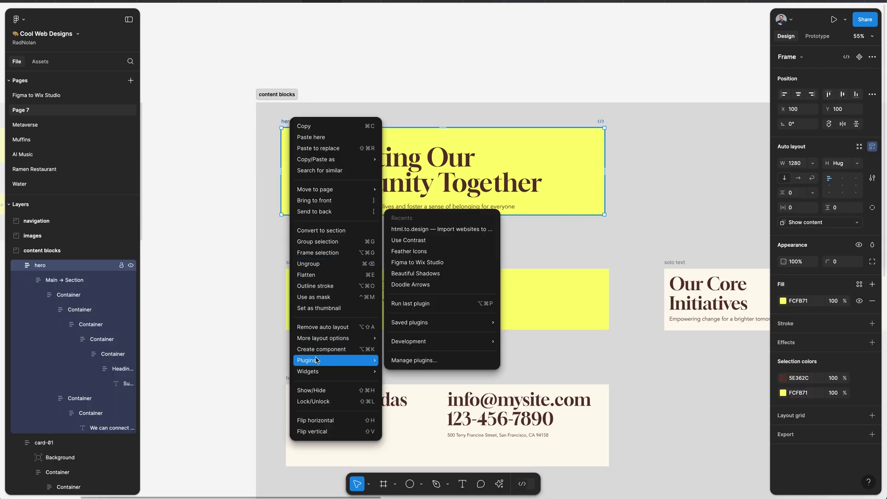
click(426, 267)
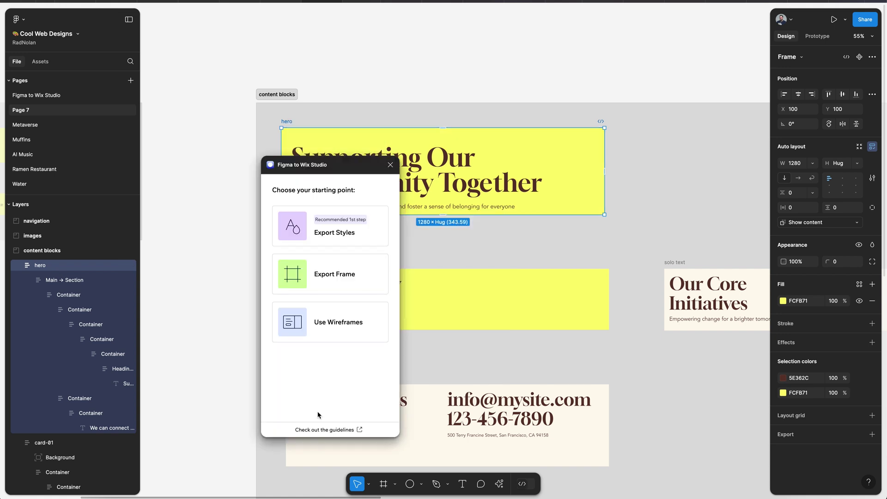
click(331, 283)
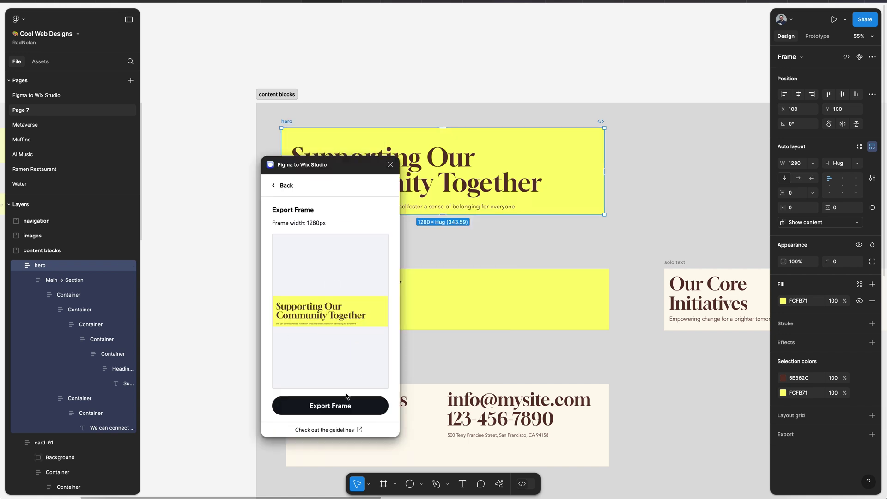
click(330, 406)
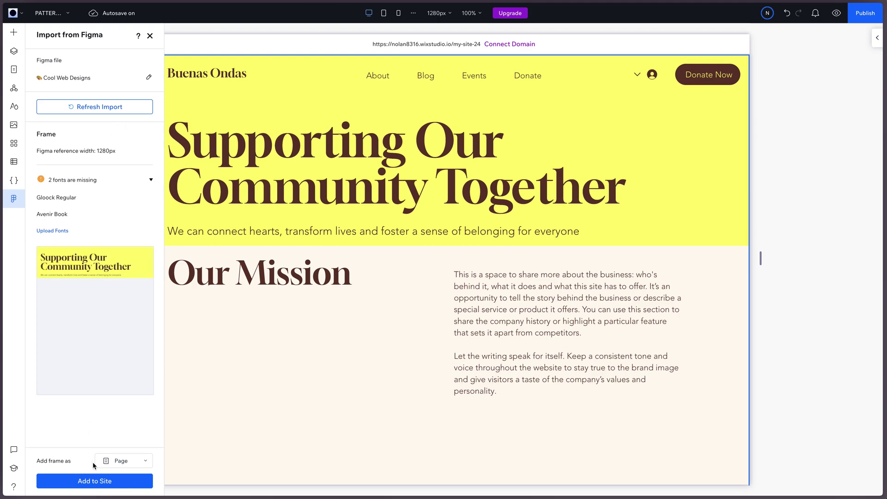
Add the imported Figma hero frame to the site, review the page down to the footer, and select the hero.
click(118, 464)
scroll(805, 160, down, 11)
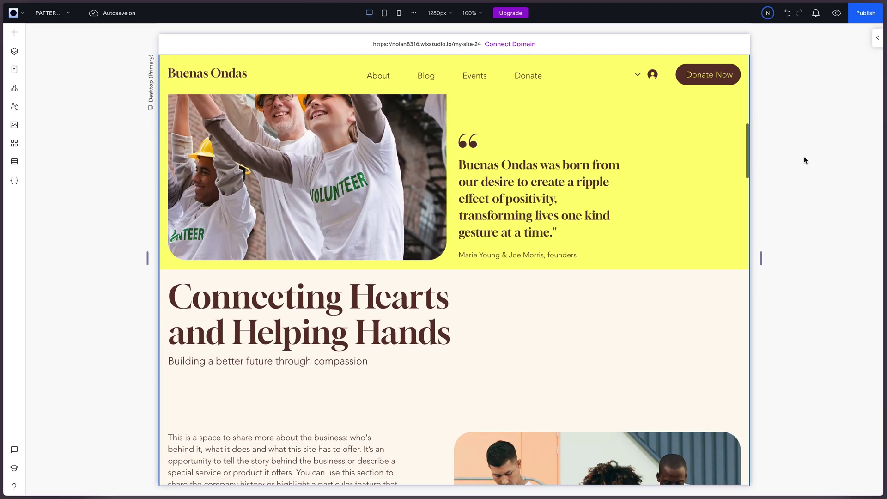
scroll(804, 161, down, 20)
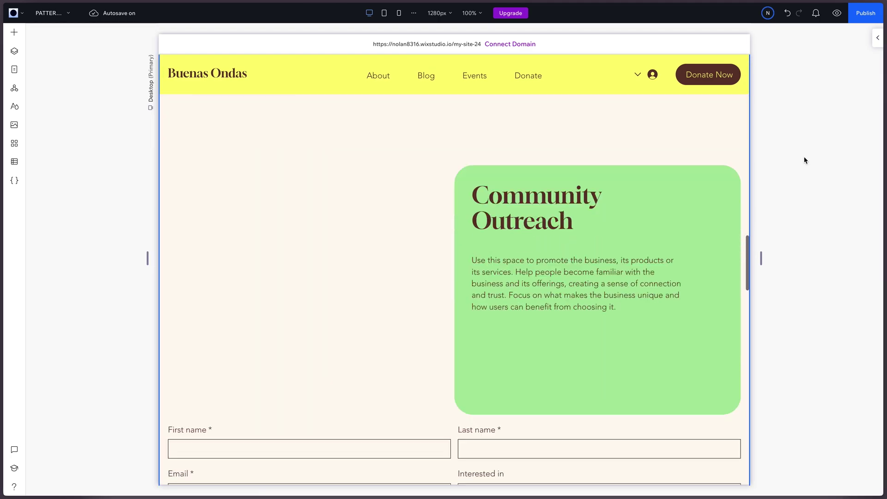
scroll(804, 160, down, 20)
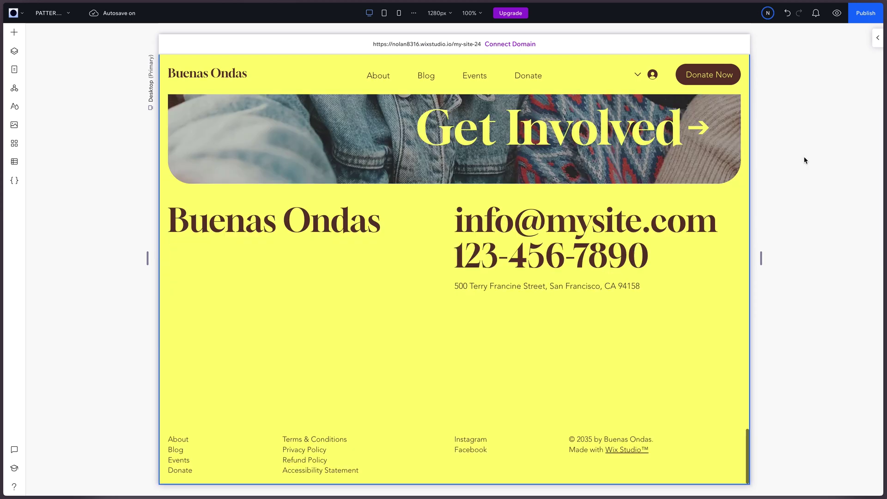
scroll(804, 161, up, 20)
scroll(804, 160, up, 15)
click(180, 105)
Update the Heading 1 theme style from the hero heading to Glock, 100 px with a 40 px minimum.
right_click(179, 100)
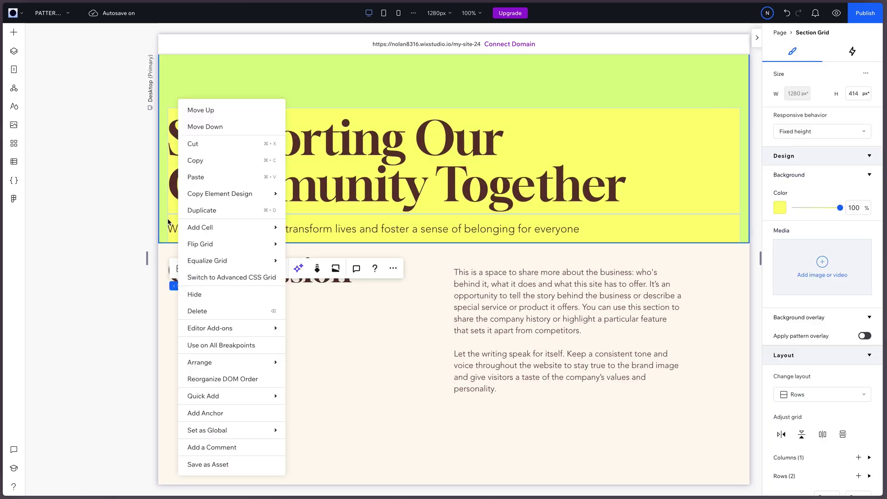
click(119, 431)
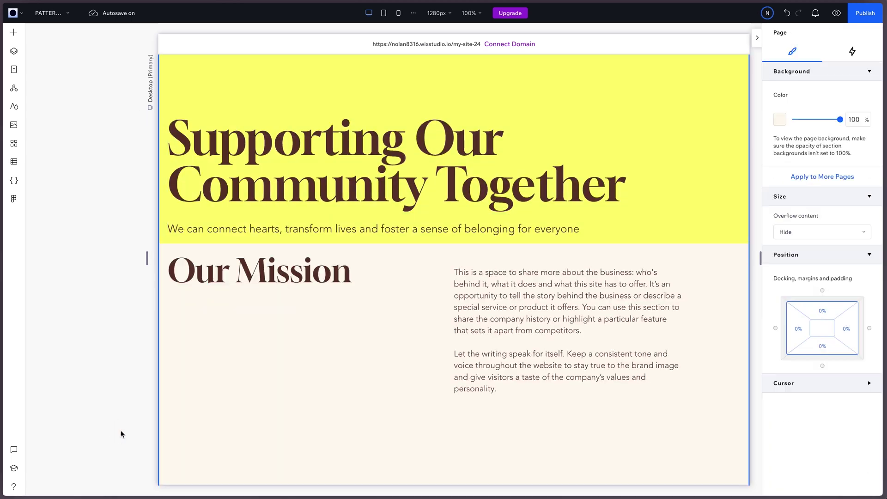
click(262, 132)
click(331, 144)
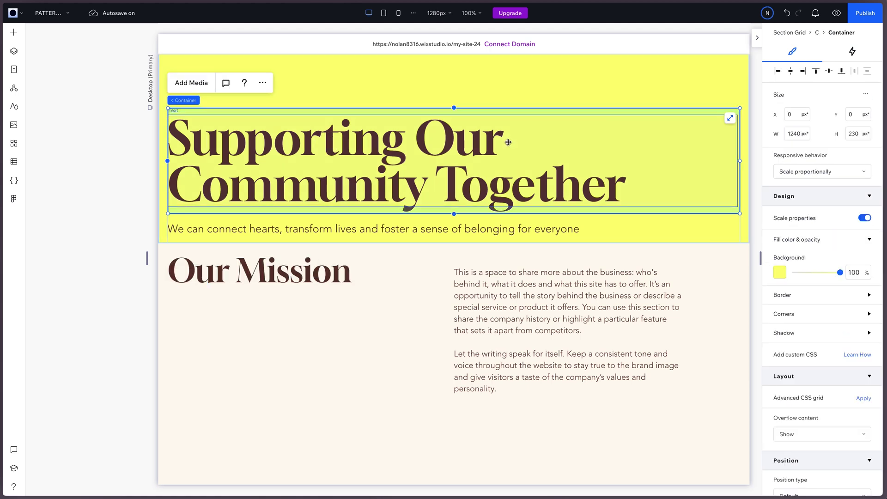
click(599, 162)
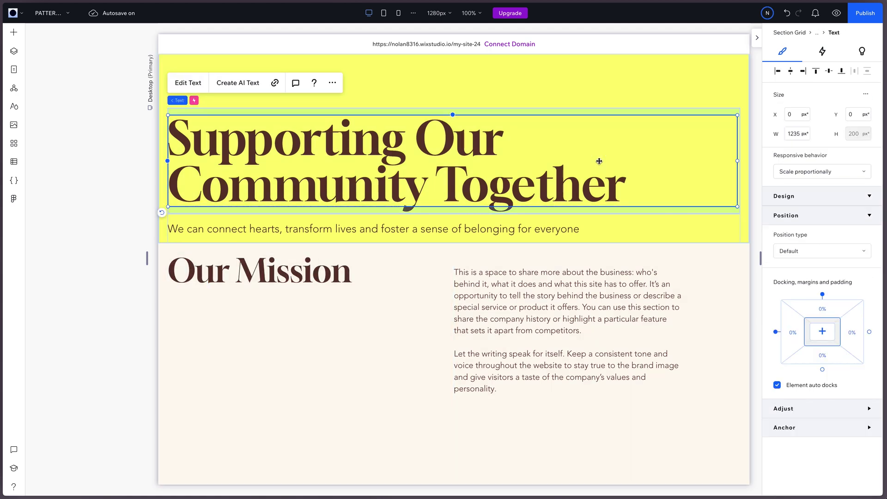
click(805, 233)
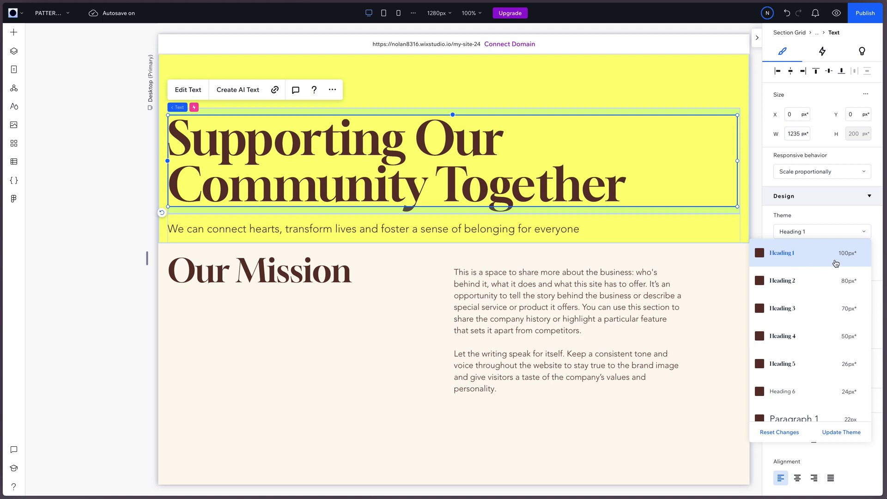
click(825, 233)
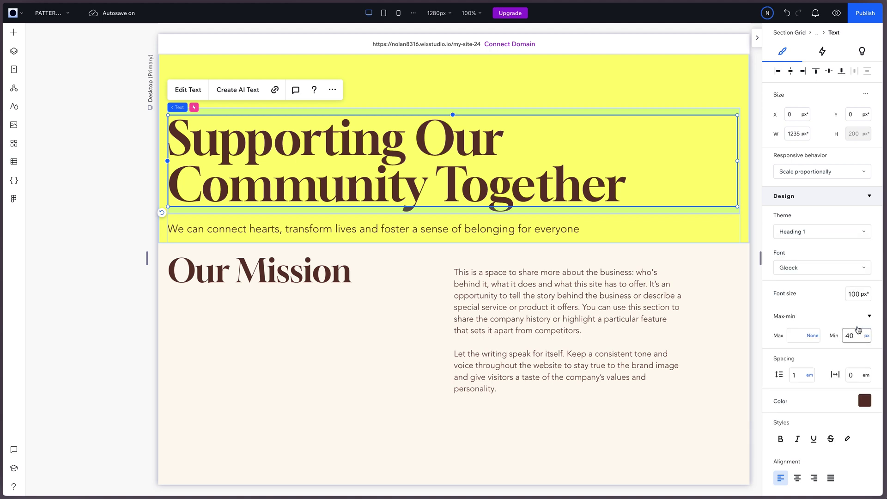
click(822, 231)
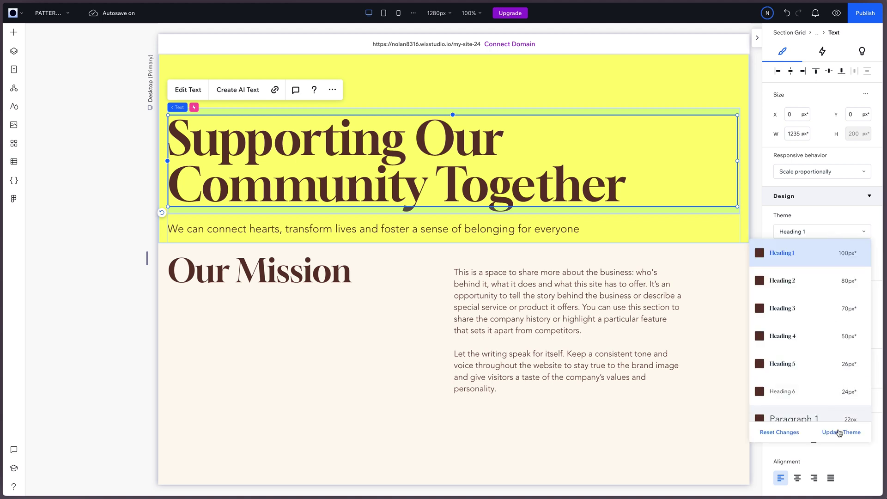
click(838, 431)
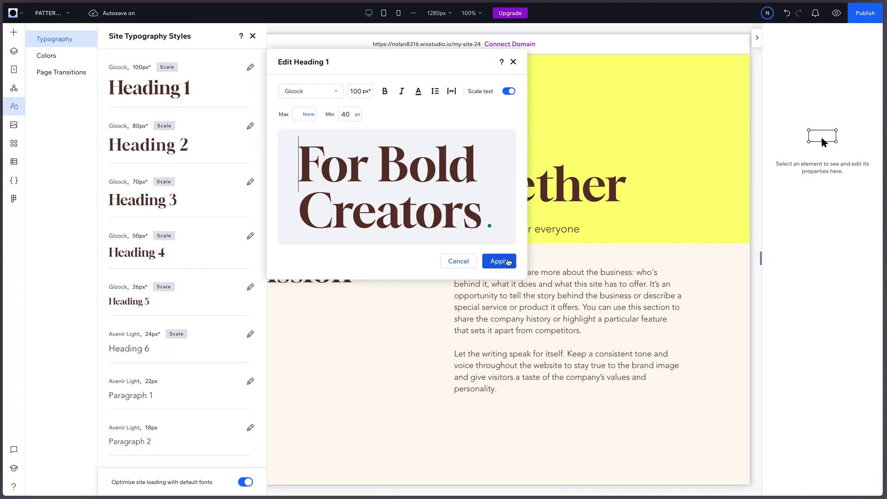
click(500, 261)
click(280, 185)
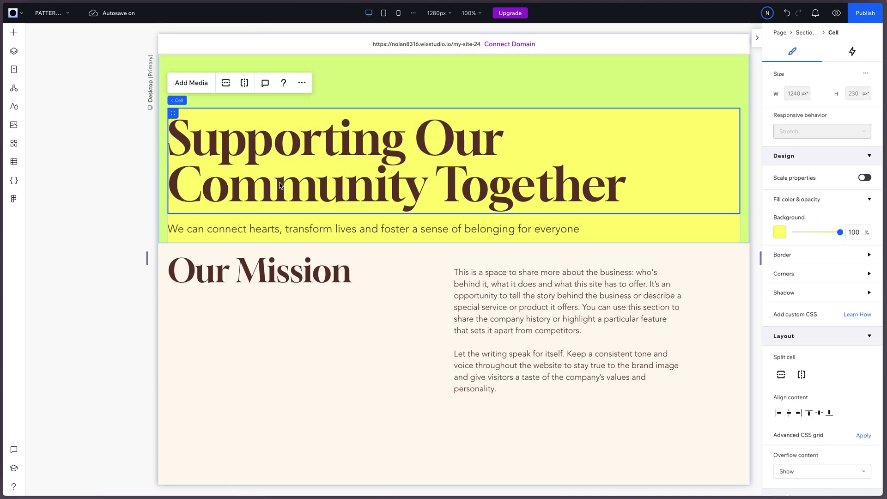
click(778, 233)
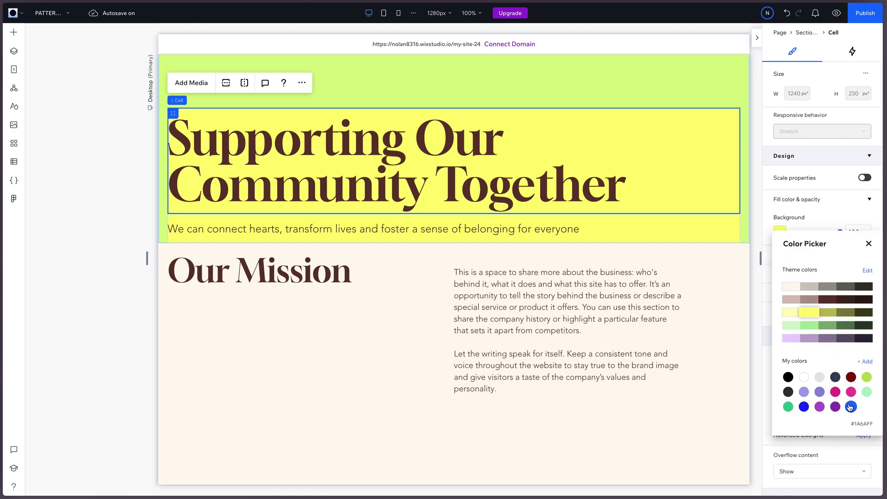
click(548, 252)
scroll(531, 252, down, 15)
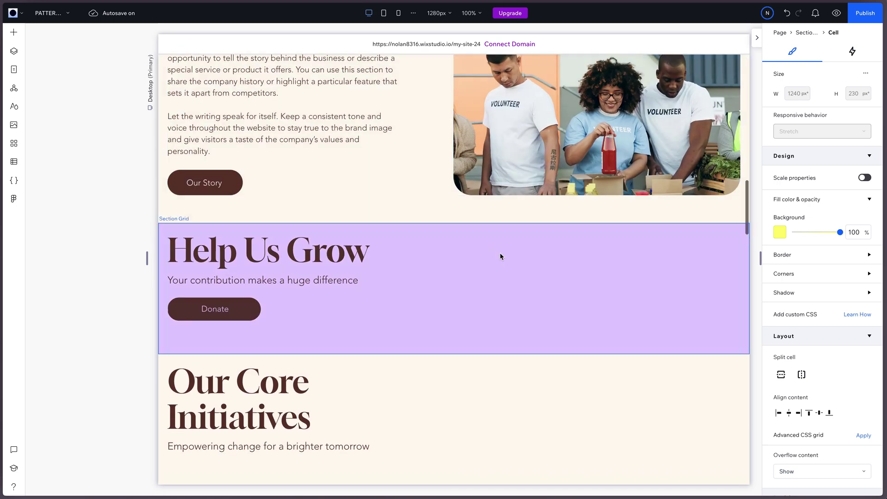
click(500, 256)
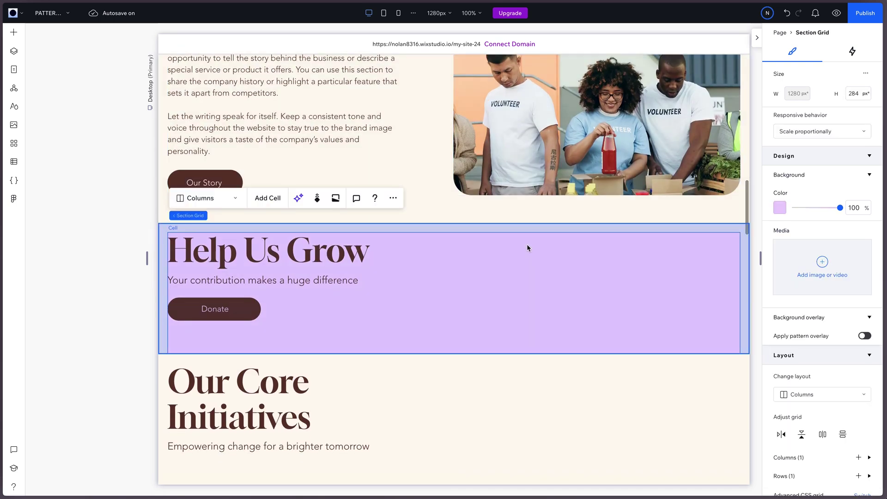
click(780, 205)
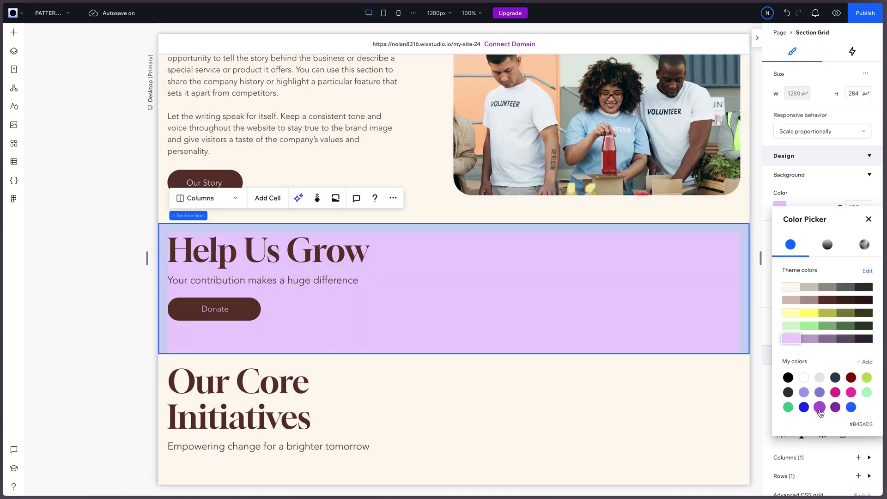
scroll(750, 322, up, 1)
click(618, 257)
scroll(608, 269, down, 3)
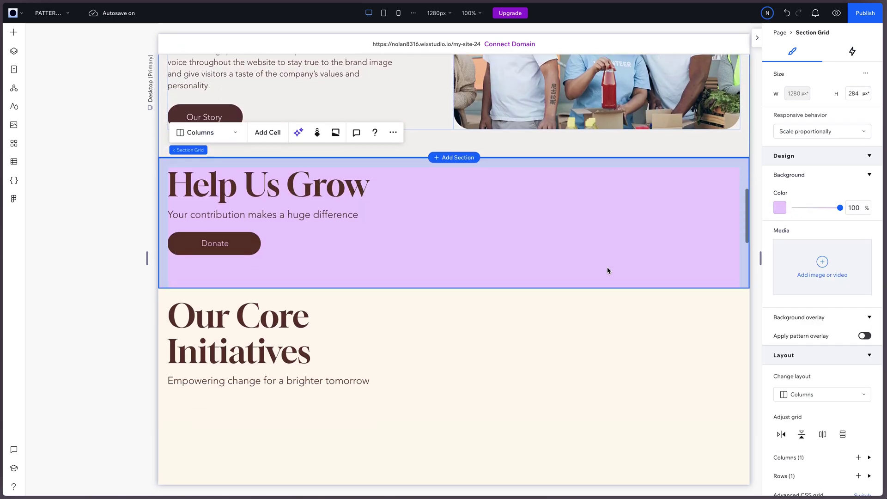
scroll(607, 270, up, 1)
click(600, 175)
scroll(520, 171, down, 10)
scroll(514, 167, up, 4)
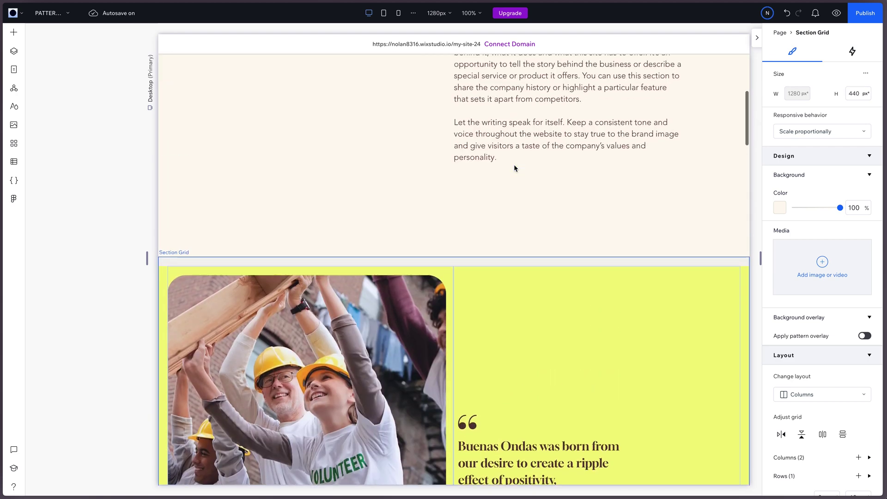
scroll(513, 168, up, 5)
Save the hero section as asset 'Hero Intro Text' in a new Client Modules library.
click(184, 109)
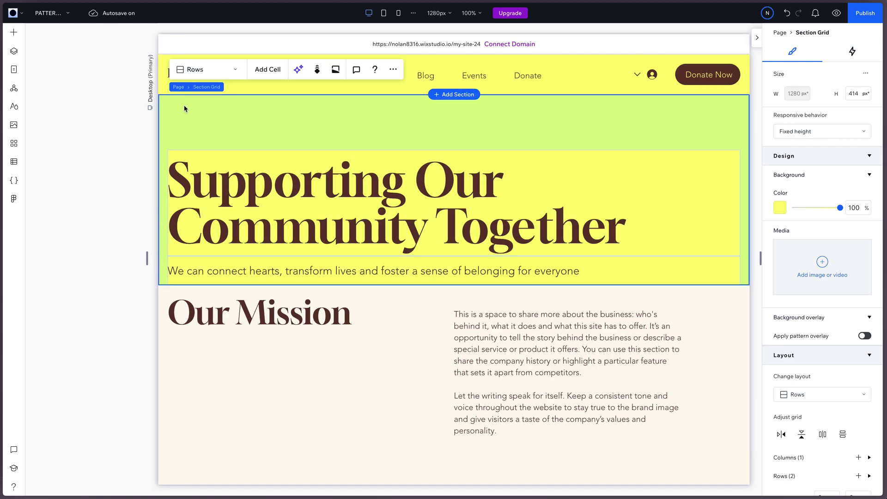
right_click(184, 109)
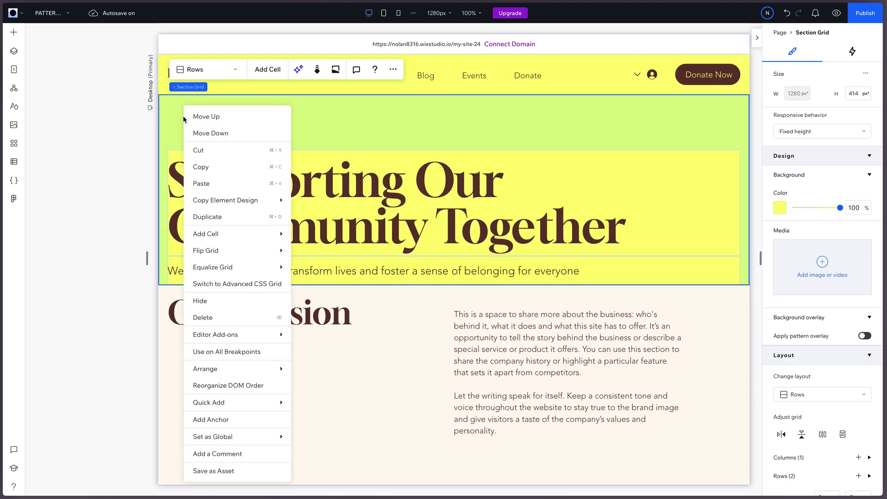
click(212, 471)
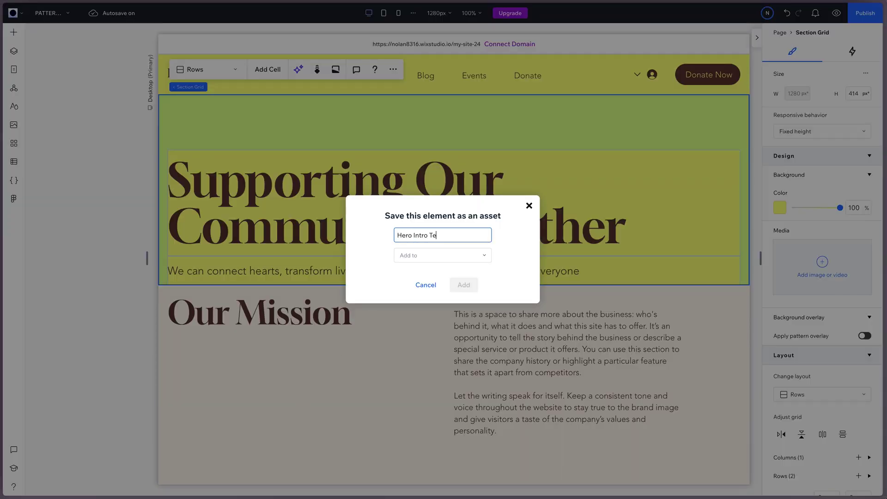
text(Hero Intro Text)
click(429, 256)
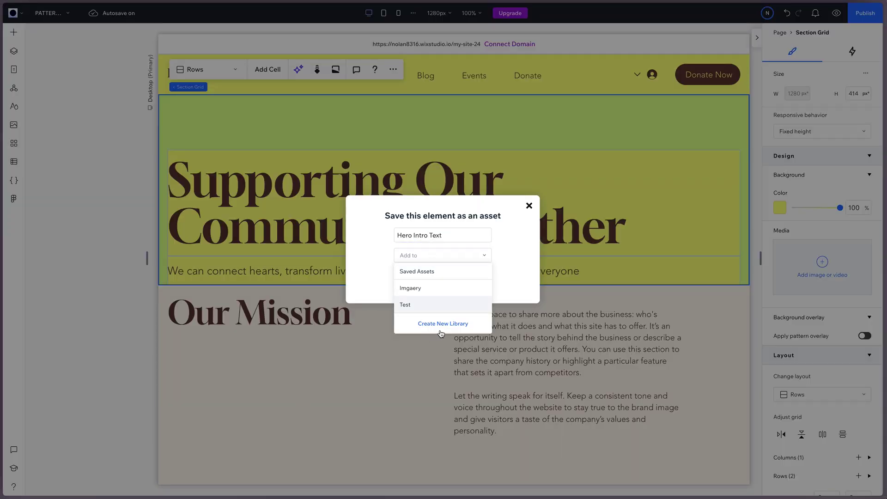
click(442, 323)
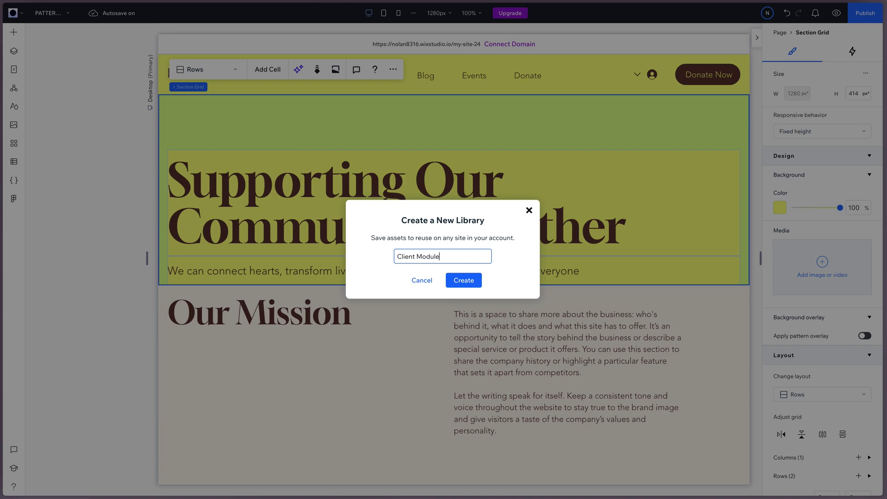
click(461, 286)
Save the Our Mission section as 'Dual Column Text' in Client Modules.
scroll(368, 241, down, 2)
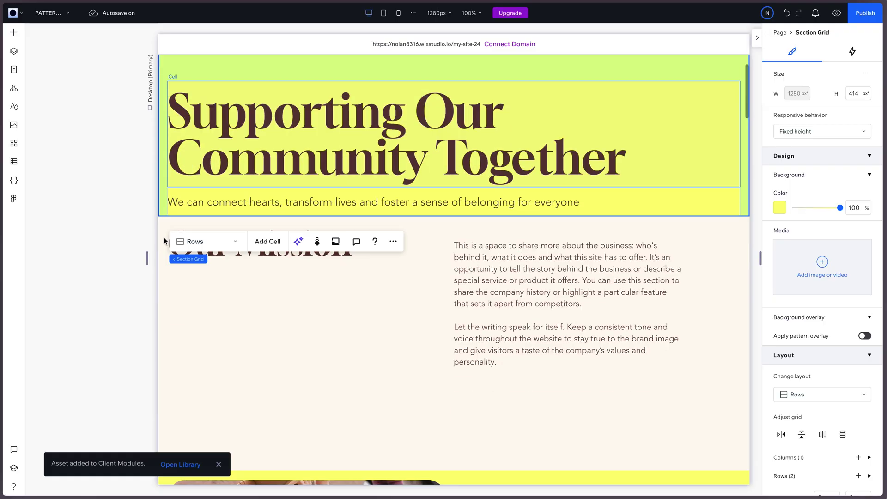
right_click(165, 239)
click(190, 372)
text(Dual Column Text)
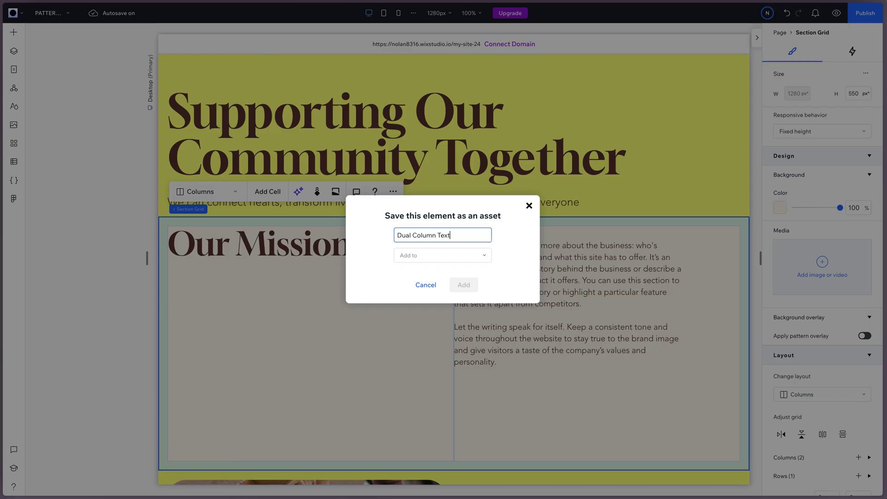
click(443, 256)
click(417, 294)
Select the volunteer quote and Connecting Hearts sections and inspect their action lists.
click(464, 285)
scroll(471, 277, down, 8)
click(496, 236)
right_click(535, 215)
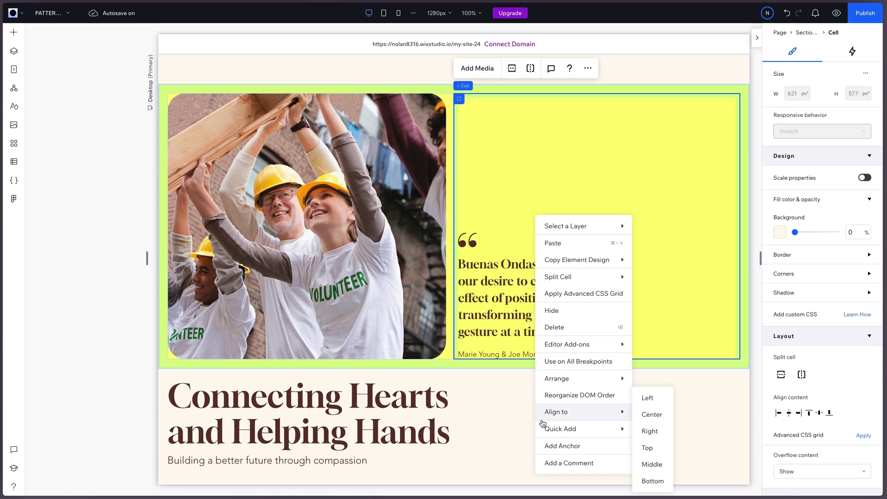
click(487, 121)
right_click(486, 131)
click(471, 89)
click(471, 71)
scroll(581, 159, down, 3)
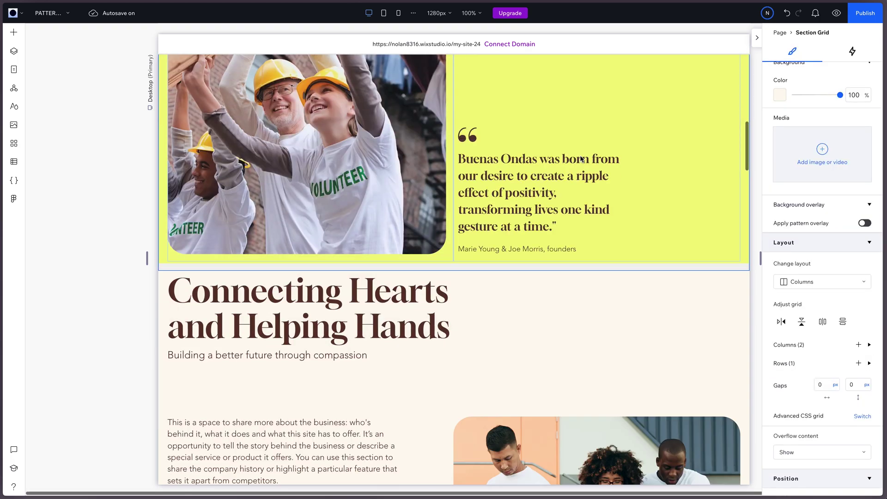
scroll(581, 159, down, 10)
Save the green Community Outreach card as 'Card' in Client Modules.
click(462, 261)
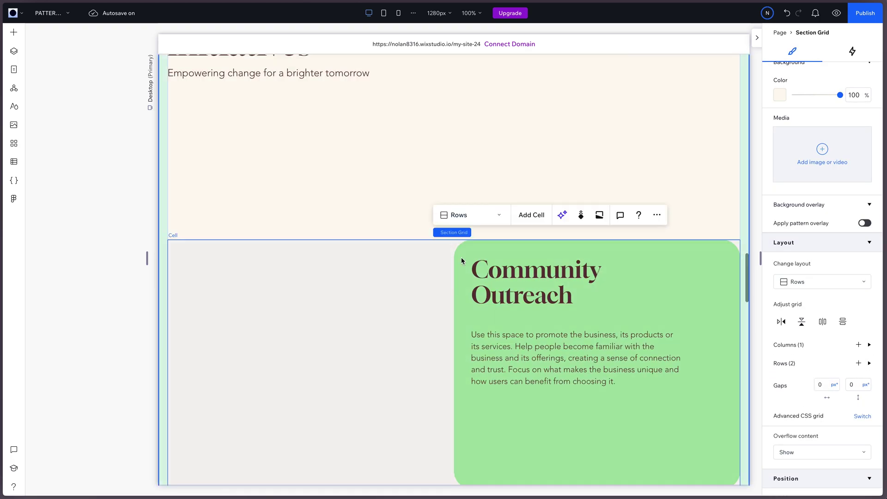
click(465, 262)
right_click(466, 253)
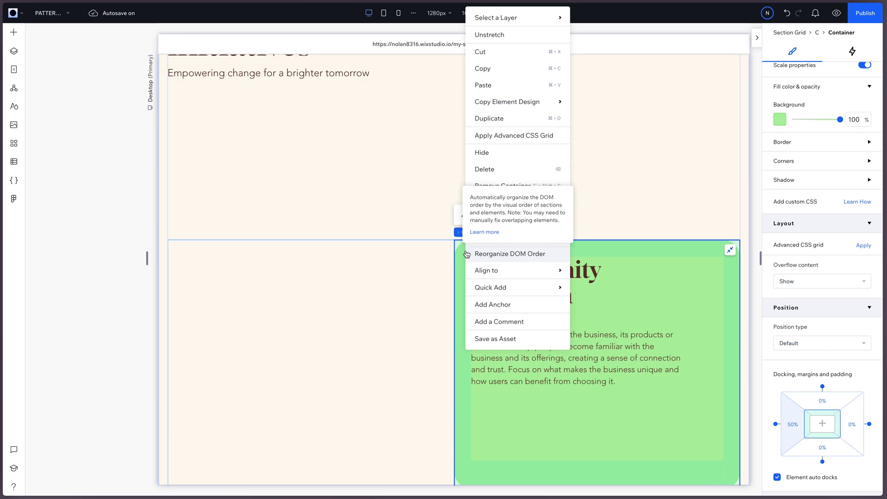
click(483, 340)
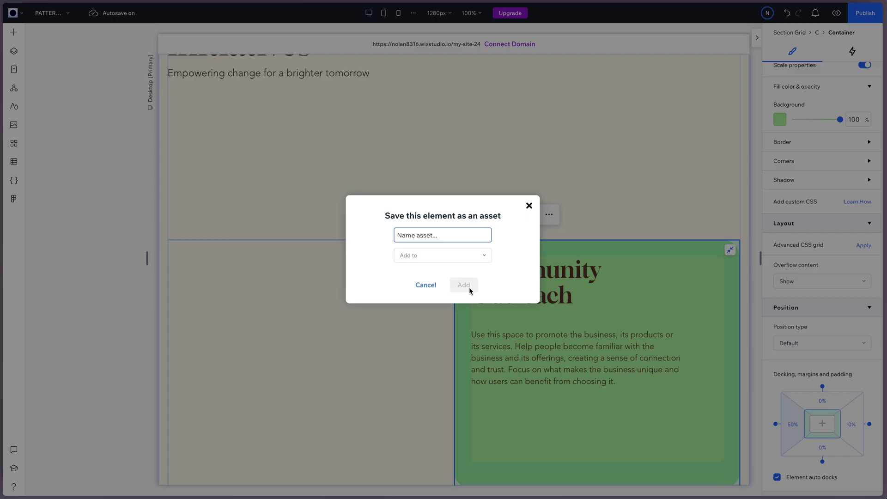
text(Card)
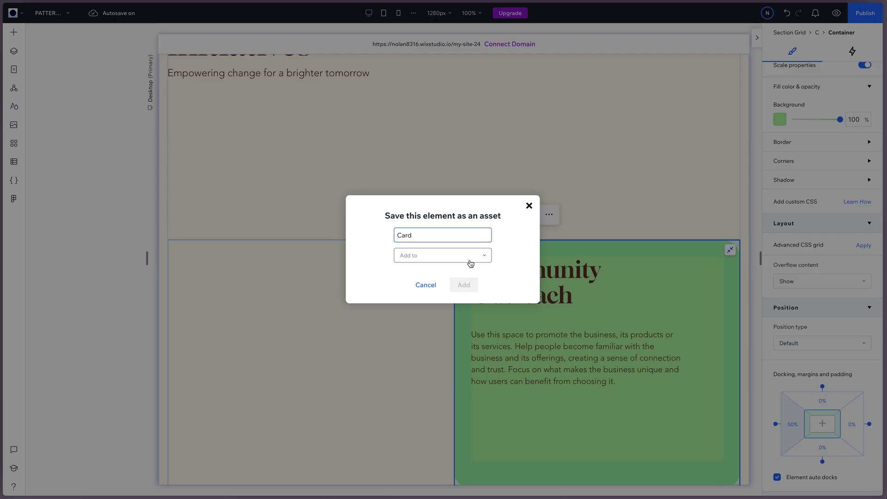
click(470, 264)
click(424, 290)
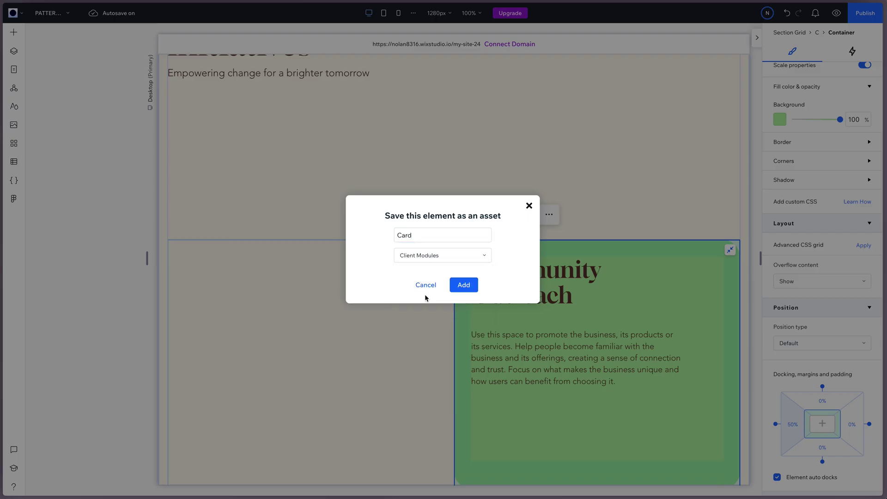
click(464, 291)
Save the Help Us Grow section as 'Intro with CTA' in Client Modules.
scroll(496, 285, down, 5)
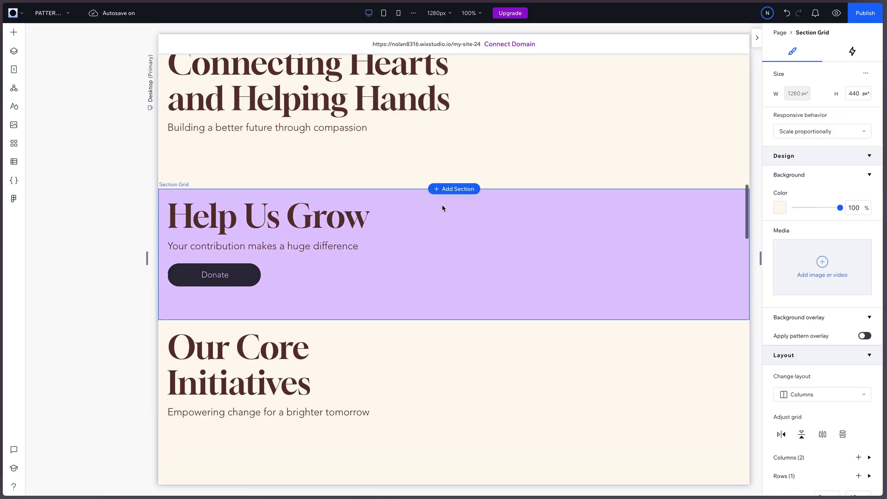
click(441, 207)
click(226, 198)
click(226, 198)
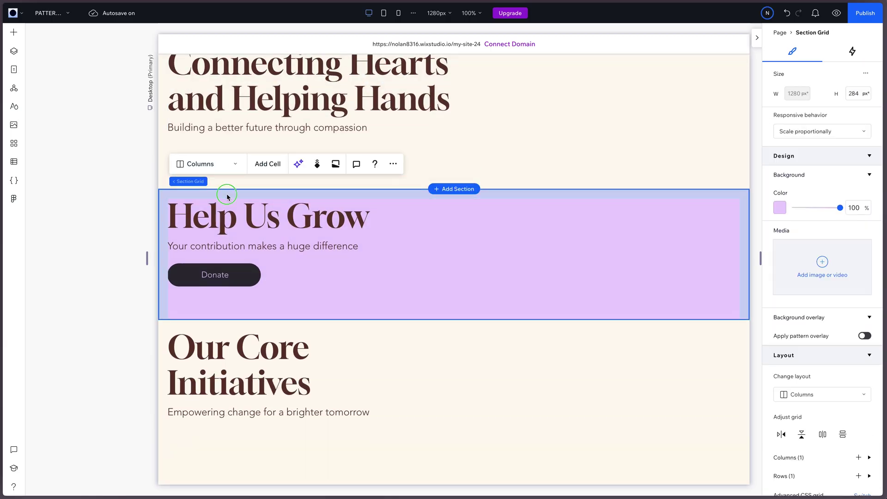
right_click(226, 197)
click(275, 373)
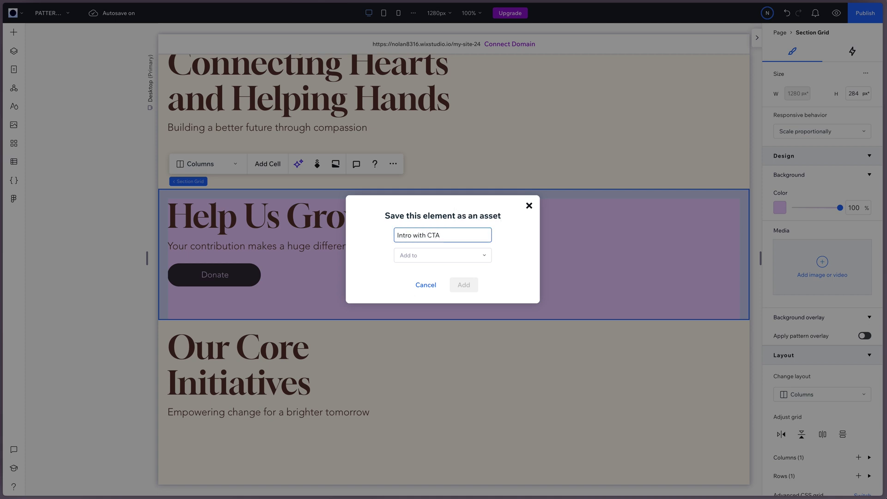
click(437, 256)
click(436, 291)
click(468, 288)
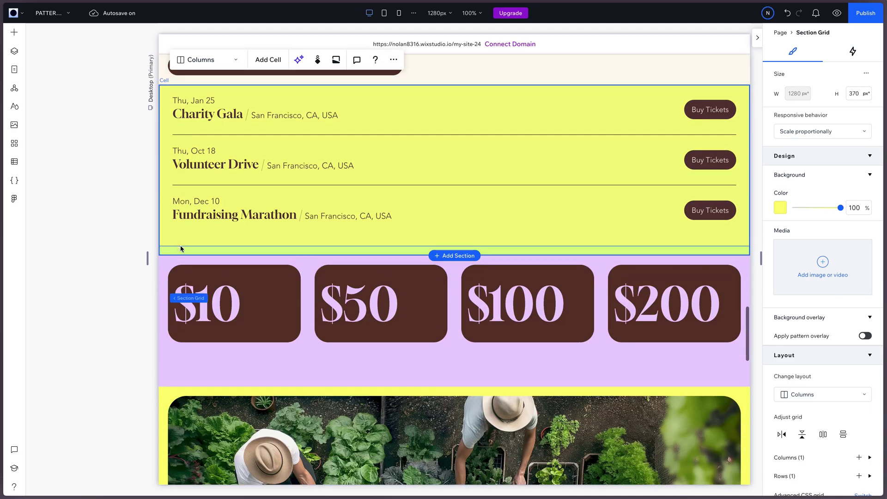
Save the purple price section as 'Data Columns' in Client Modules.
click(169, 271)
right_click(169, 272)
click(185, 369)
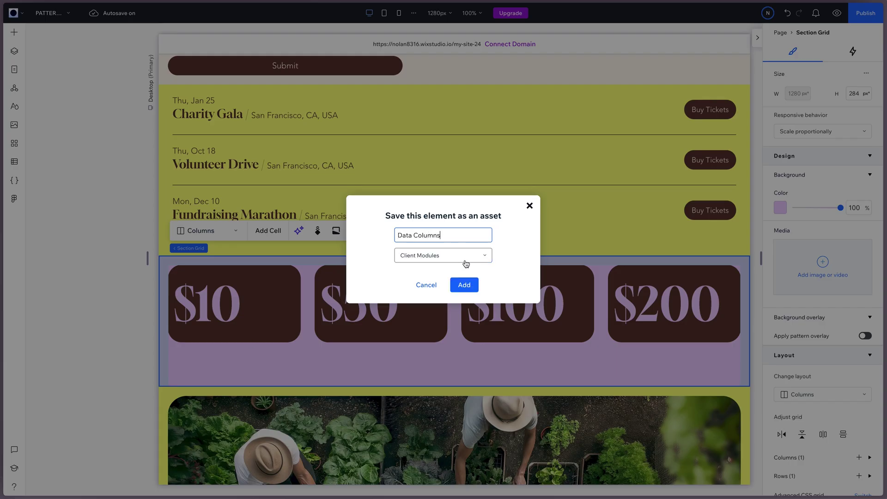
click(457, 285)
Save the garden image section as 'Wide Image' in Client Modules.
scroll(311, 301, down, 7)
click(163, 204)
right_click(163, 204)
click(178, 302)
text(Wide Image)
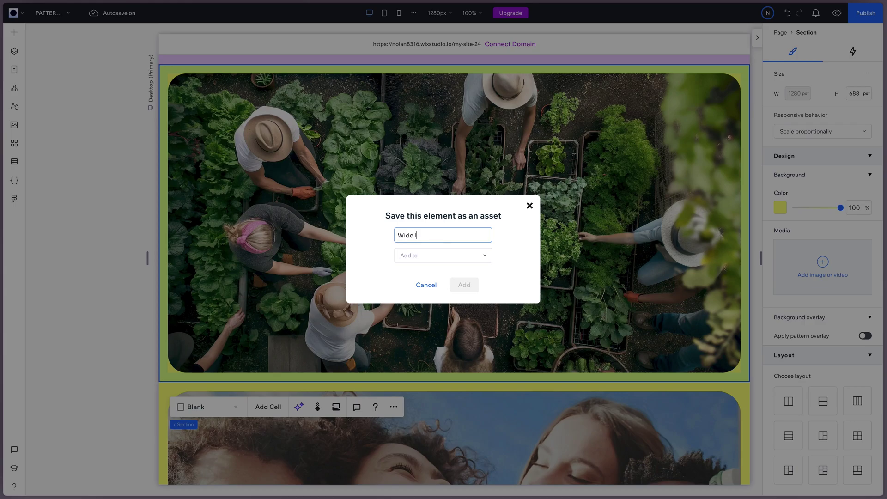
click(444, 255)
click(448, 275)
click(464, 285)
Save the Get Involved section as 'Viewport Image' in Client Modules.
scroll(161, 294, down, 4)
click(161, 294)
scroll(161, 295, down, 3)
right_click(161, 295)
click(199, 456)
text(Viewport Image)
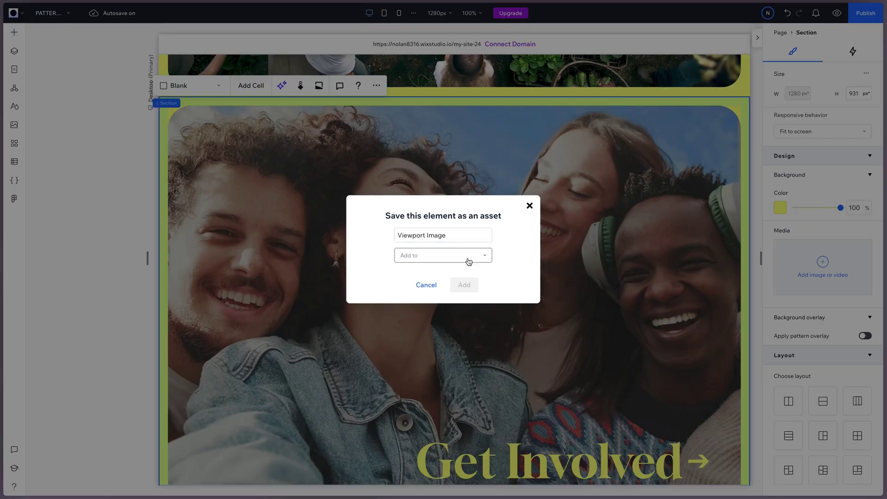
click(164, 202)
Save the footer as 'Footer' in Client Modules.
right_click(164, 202)
click(181, 301)
text(Footer)
click(443, 255)
click(448, 274)
click(465, 285)
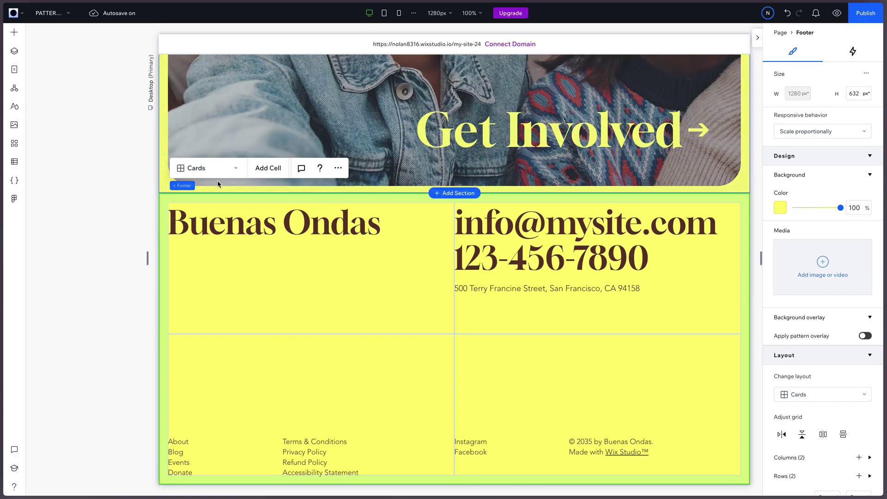
scroll(181, 134, up, 20)
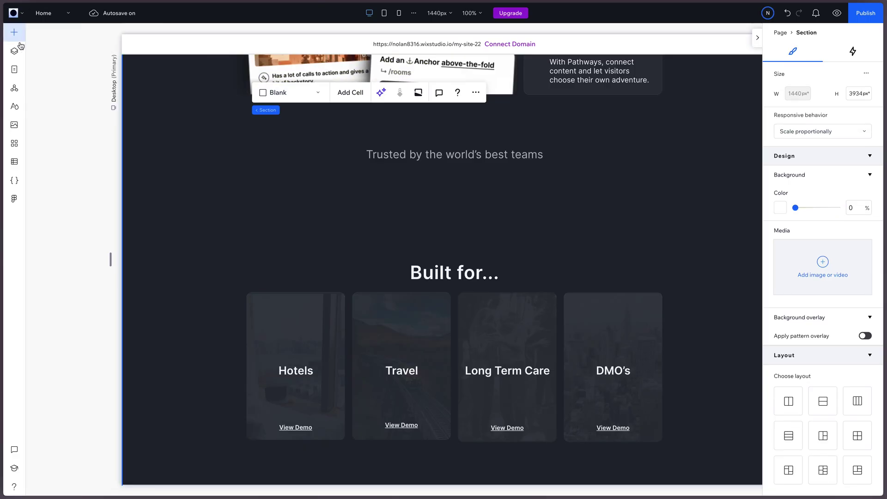
Drag the Dual Column Text module from the Client Modules assets onto the page.
click(14, 32)
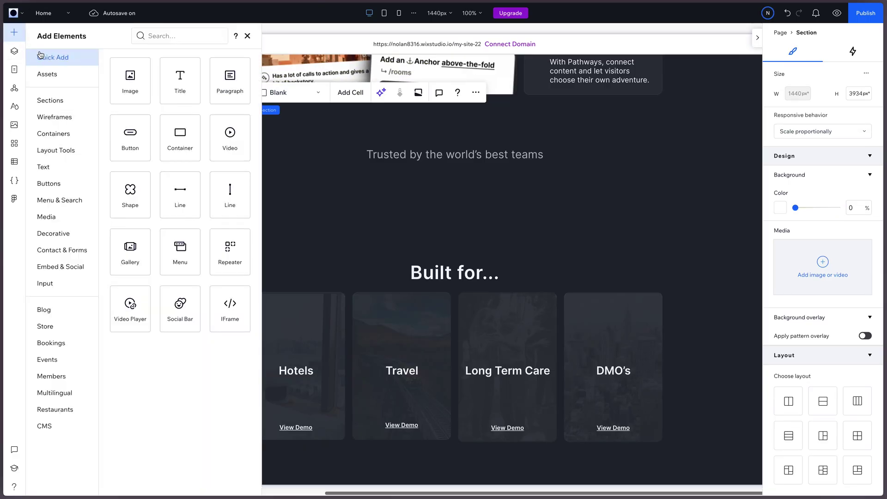
click(56, 81)
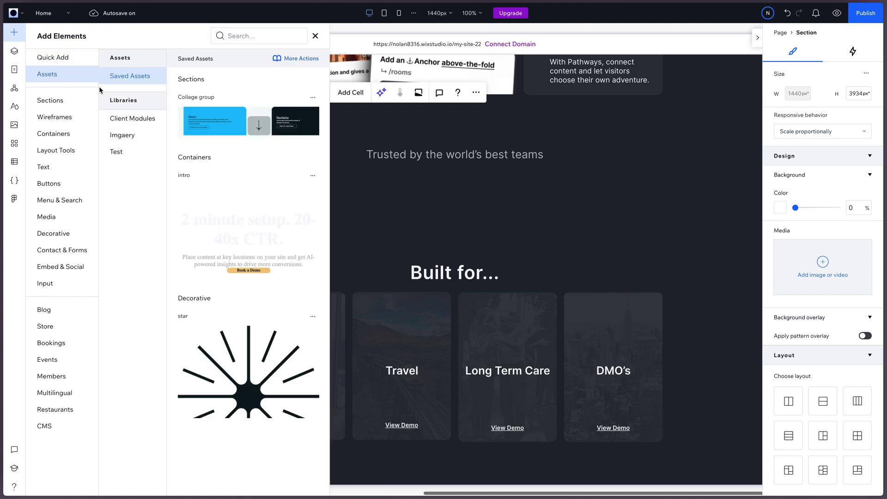
click(121, 118)
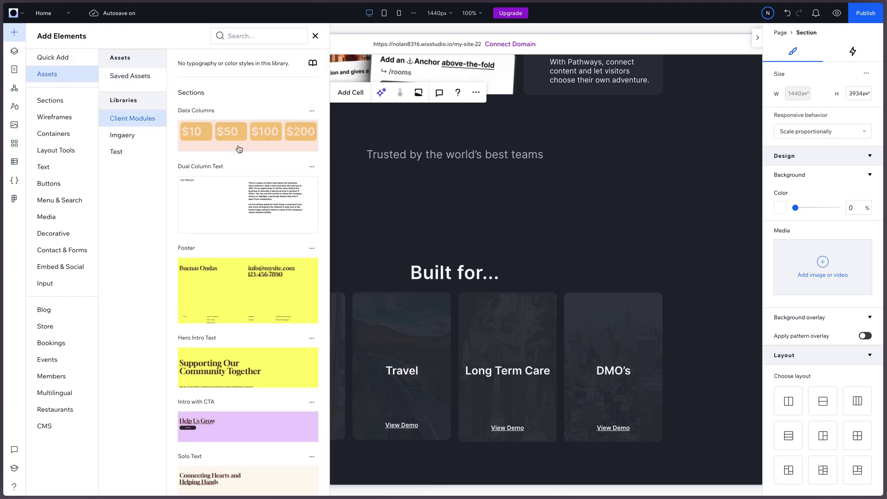
scroll(239, 149, down, 15)
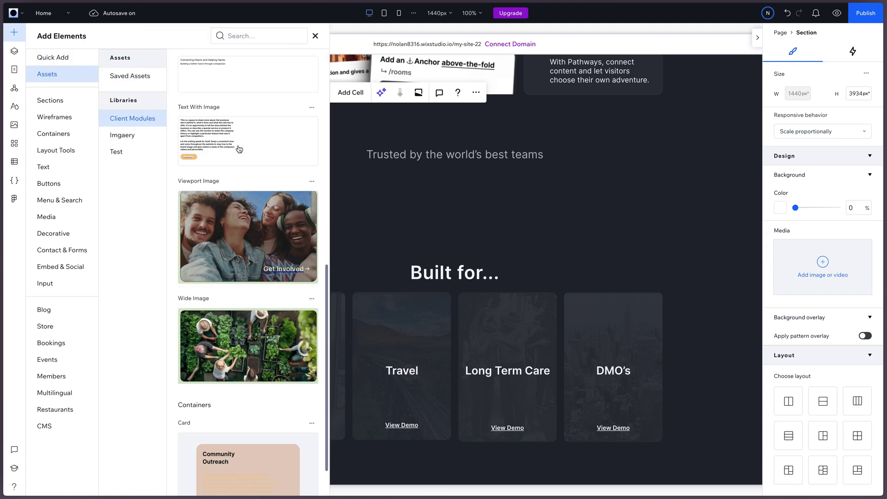
scroll(239, 148, up, 15)
drag(257, 194, 329, 111)
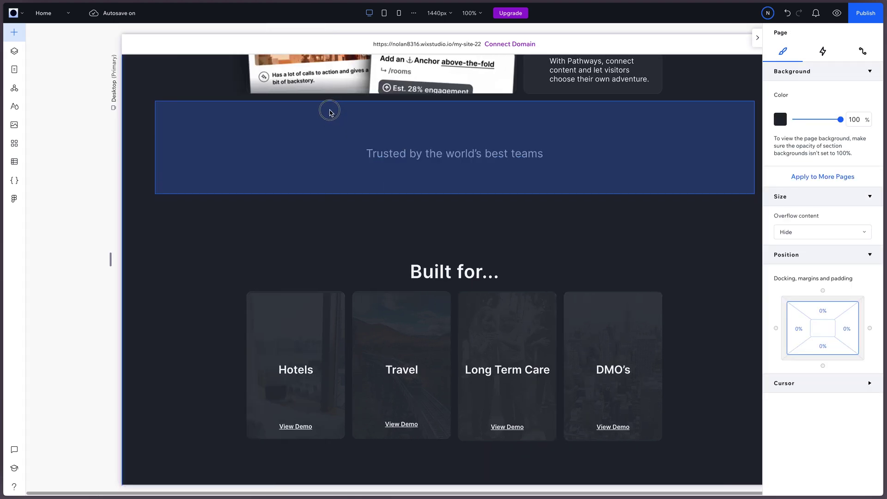
Move the Supporting Our Community Together section below the header via the Layers list.
scroll(330, 121, up, 10)
click(123, 97)
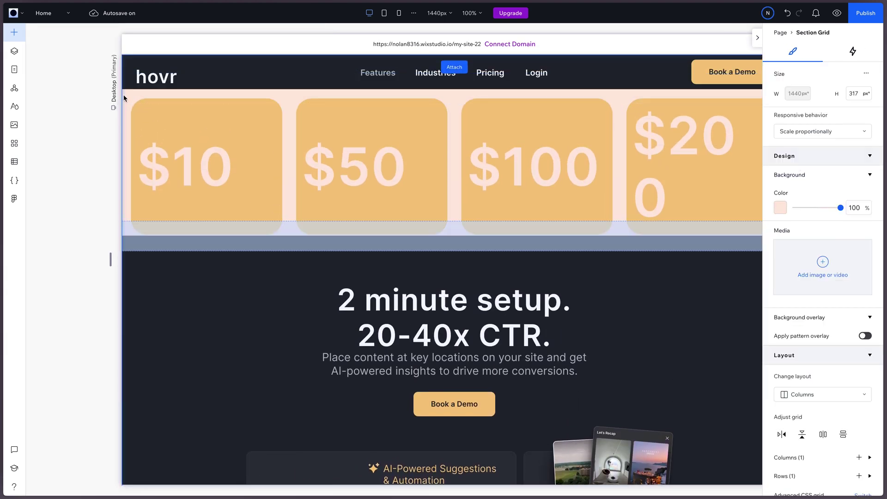
click(15, 50)
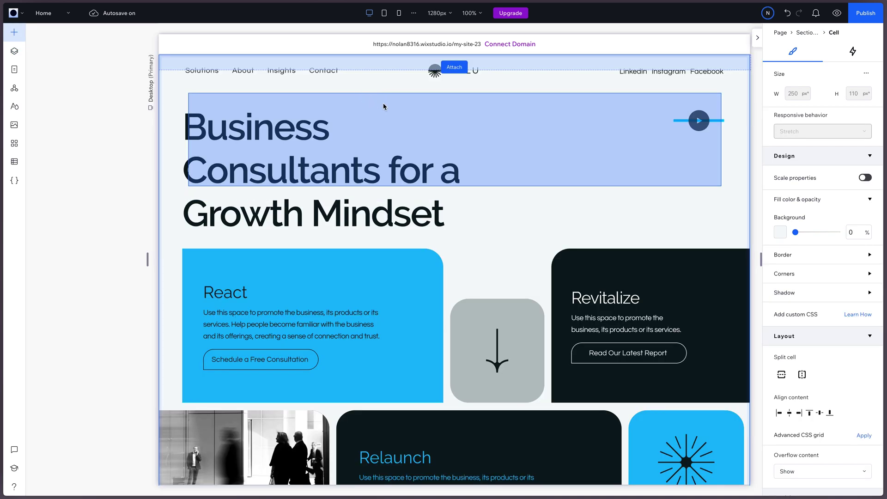
drag(383, 104, 404, 126)
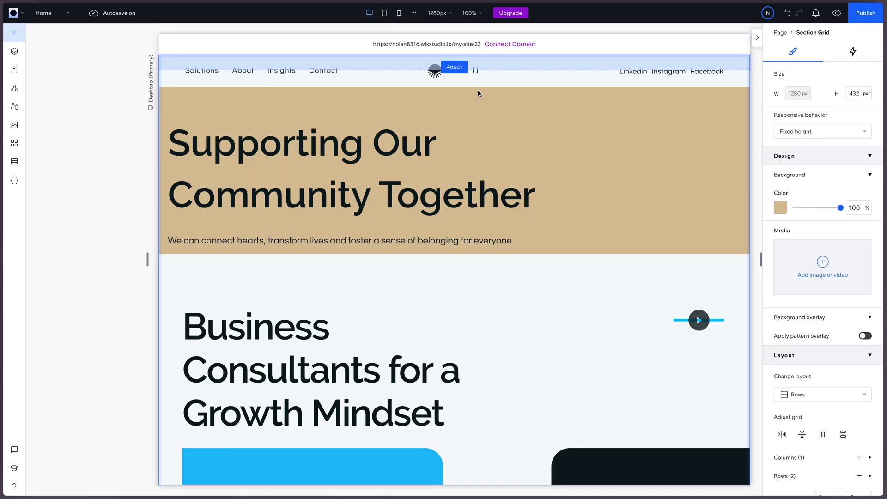
Give the section a light theme background, fade the tan fill, and delete Business Consultants.
click(779, 208)
click(807, 292)
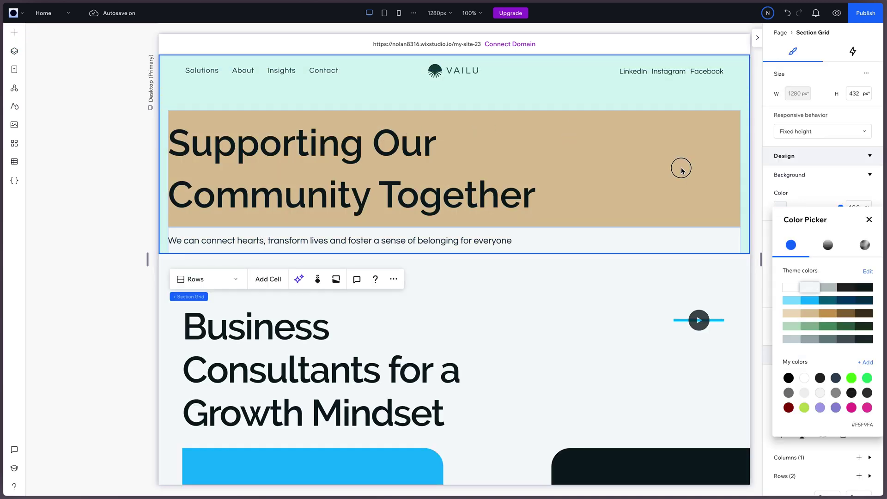
click(679, 166)
click(719, 208)
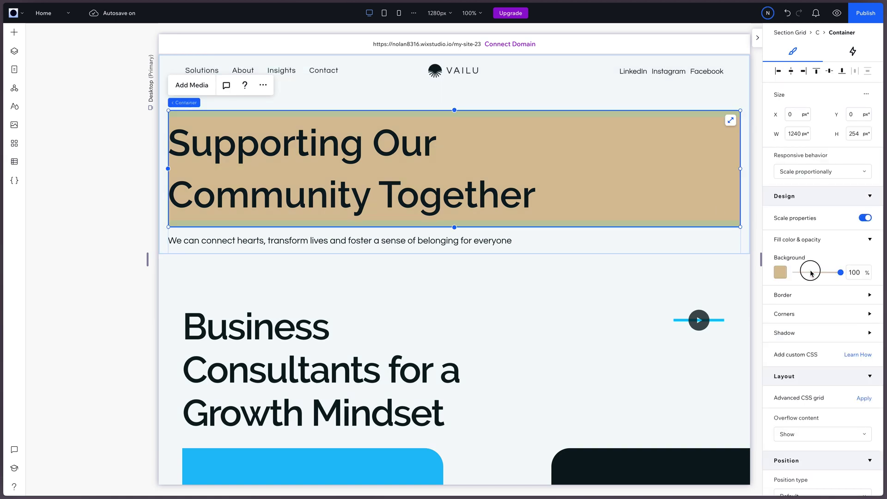
drag(840, 271, 791, 271)
click(698, 267)
key(Delete)
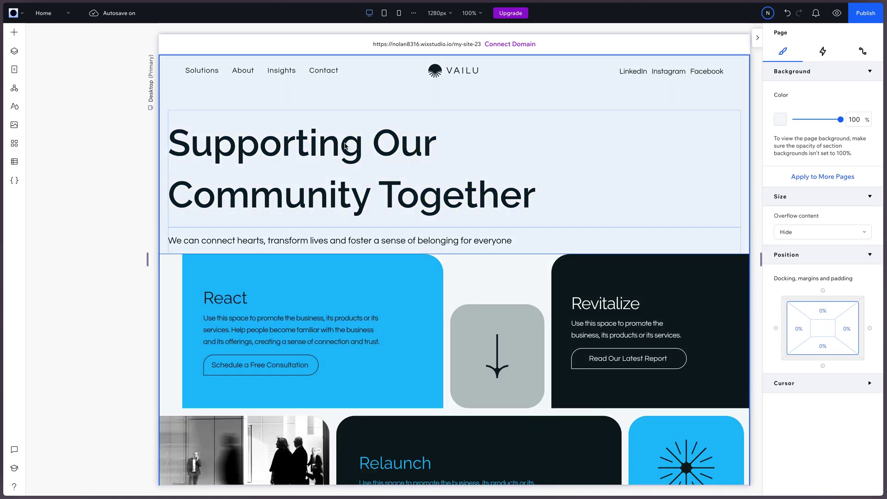
Make the hero section taller and narrow the heading to wrap onto three lines.
click(354, 170)
drag(503, 254, 503, 277)
click(577, 185)
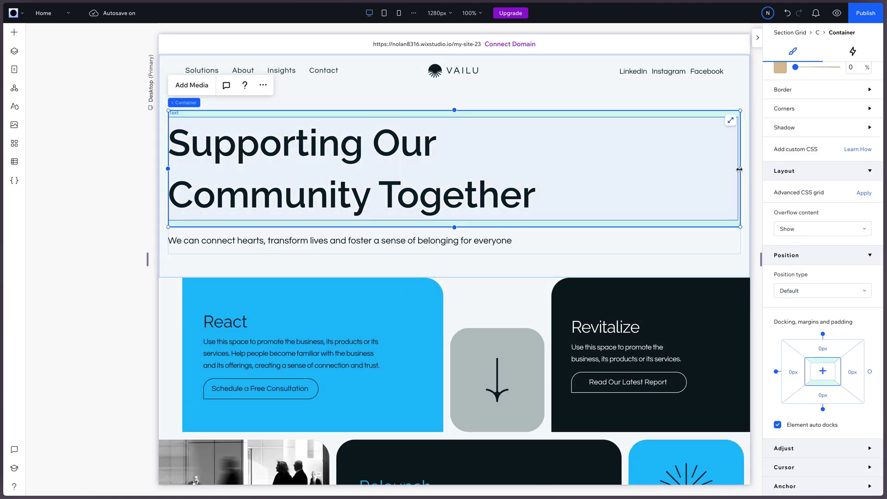
click(489, 194)
drag(555, 169, 471, 176)
click(508, 317)
Fill the heading container blue, round its corners, add a 10 px left margin, move the tagline right.
click(455, 194)
click(780, 270)
click(791, 338)
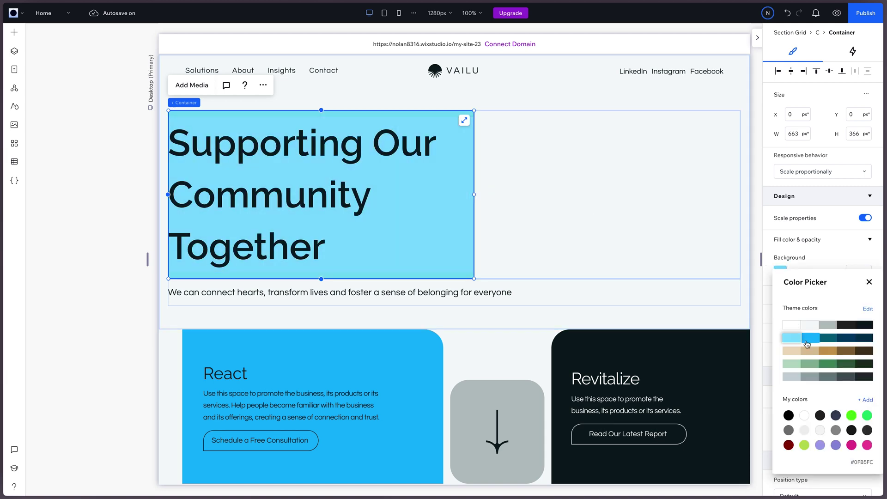
click(809, 339)
click(818, 369)
scroll(822, 369, down, 6)
click(793, 372)
text(10)
click(380, 157)
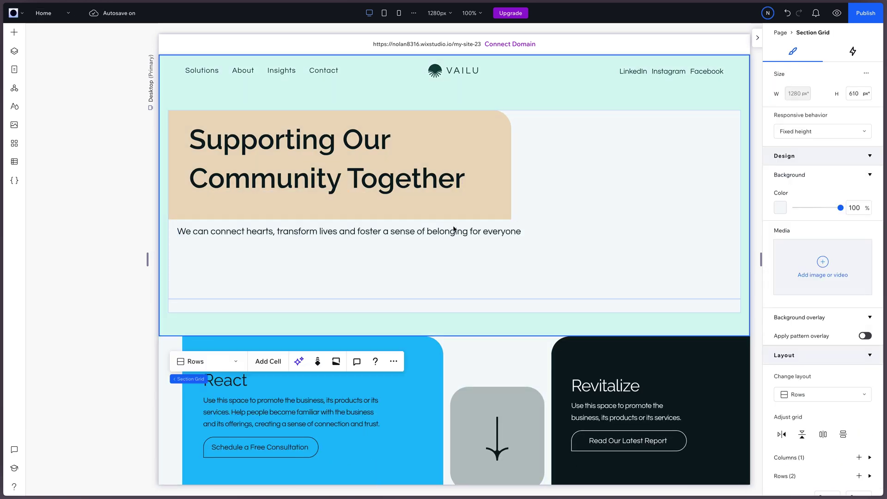
drag(456, 227, 640, 175)
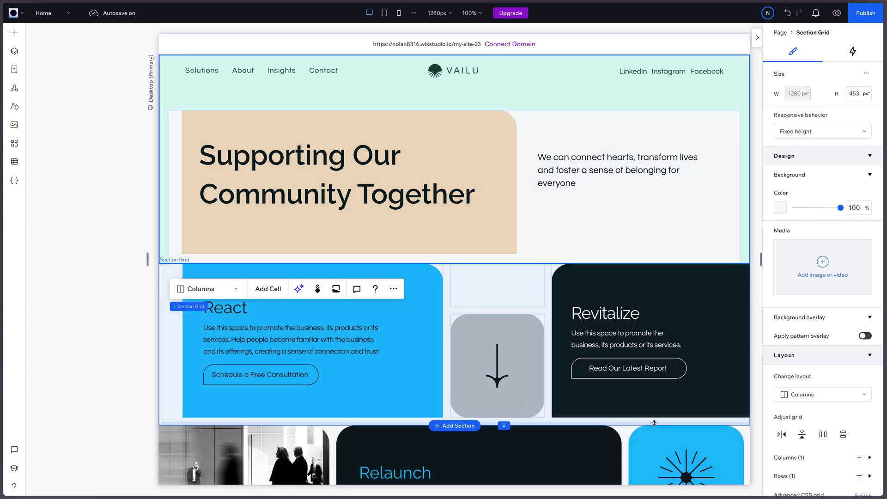
Duplicate the reworked hero and save it as 'Hero Intro Text v2' in Client Modules.
click(653, 424)
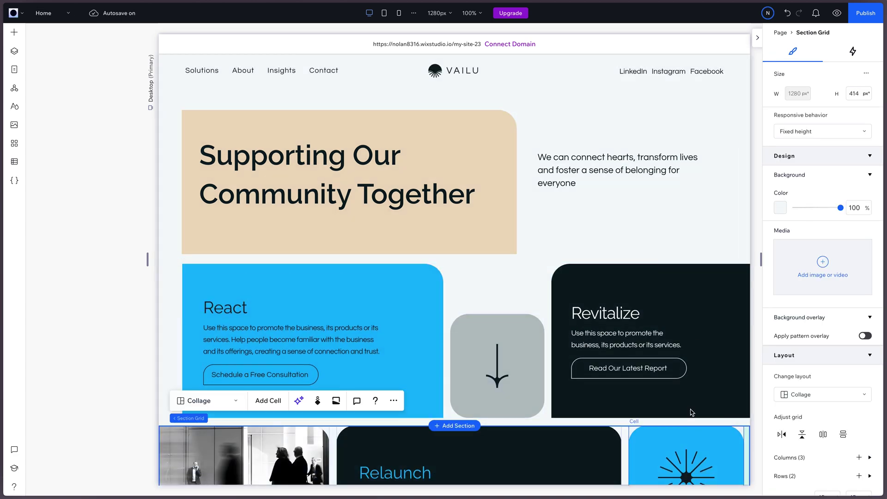
scroll(681, 399, down, 5)
click(683, 440)
scroll(684, 439, up, 5)
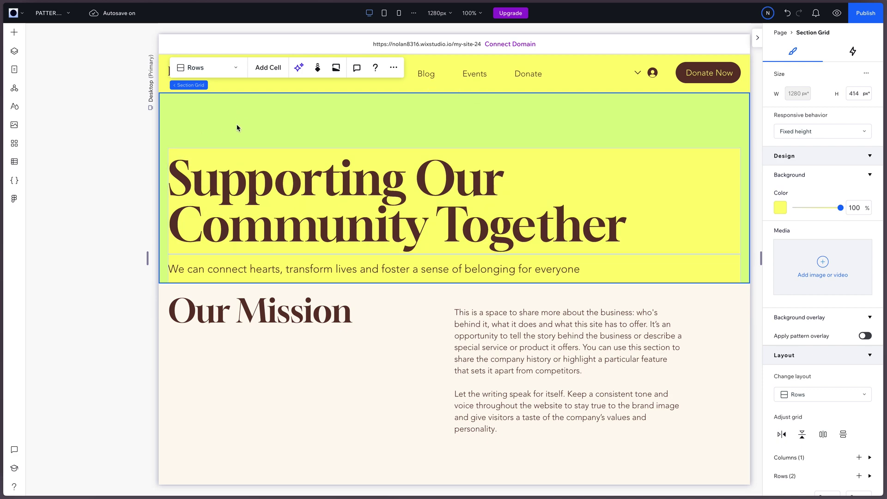
key(ctrl+d)
scroll(303, 248, down, 3)
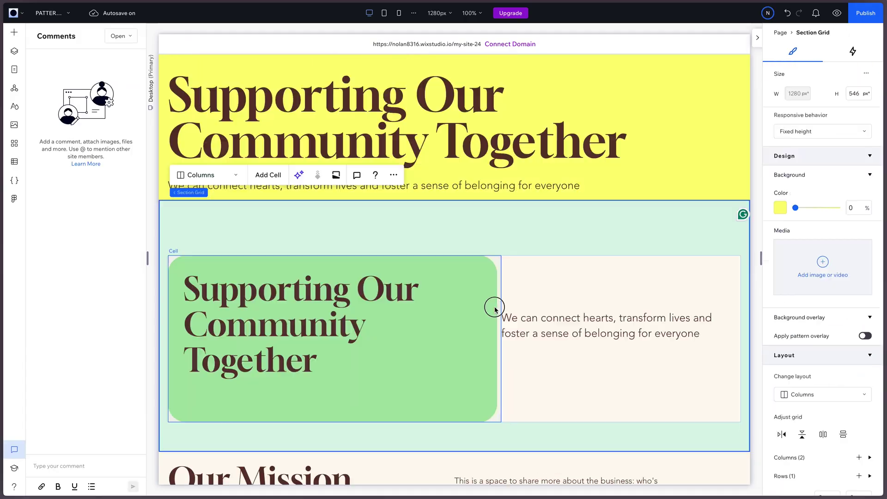
scroll(493, 305, down, 3)
right_click(522, 258)
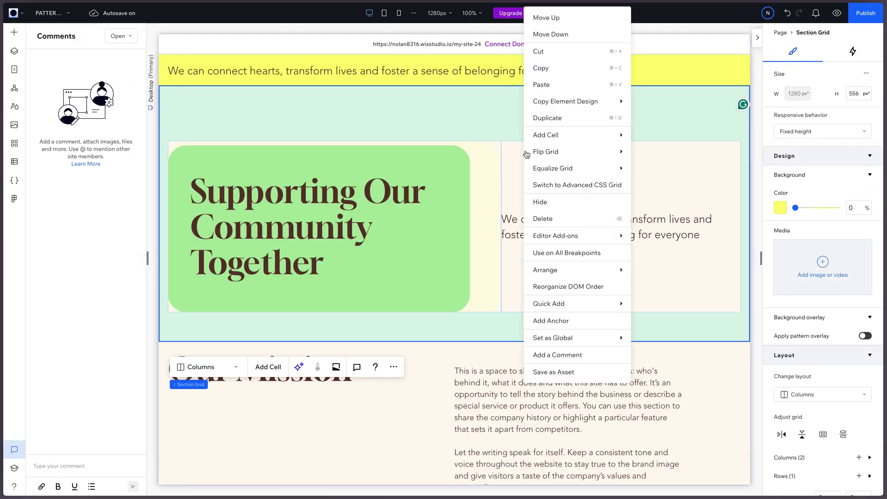
click(554, 367)
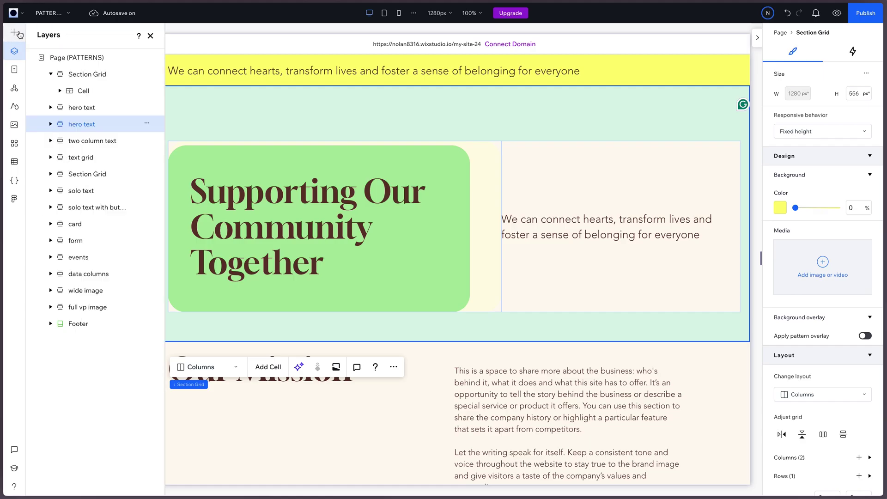
Delete the old Hero Intro Text asset from the Client Modules library.
click(14, 32)
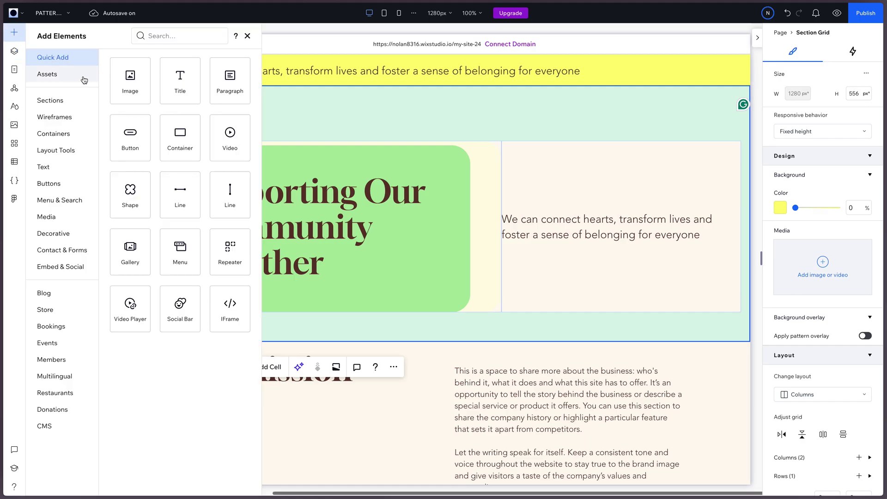
click(79, 75)
scroll(231, 199, down, 3)
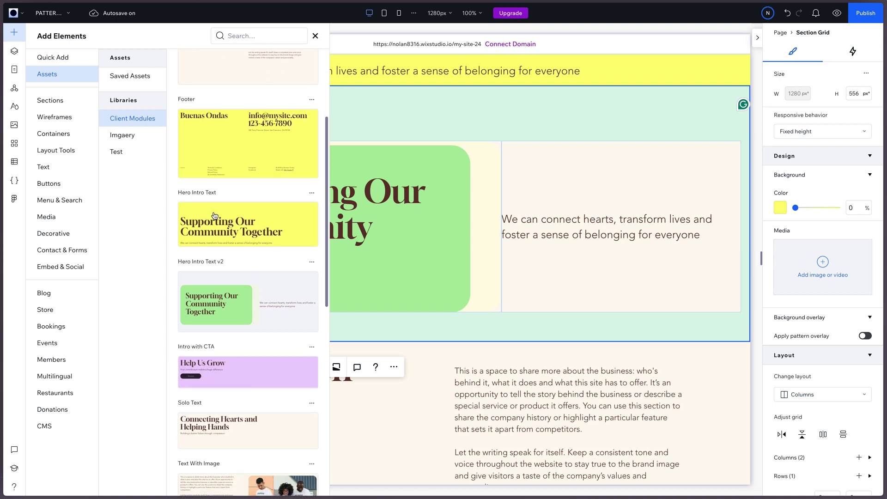
scroll(215, 224, down, 1)
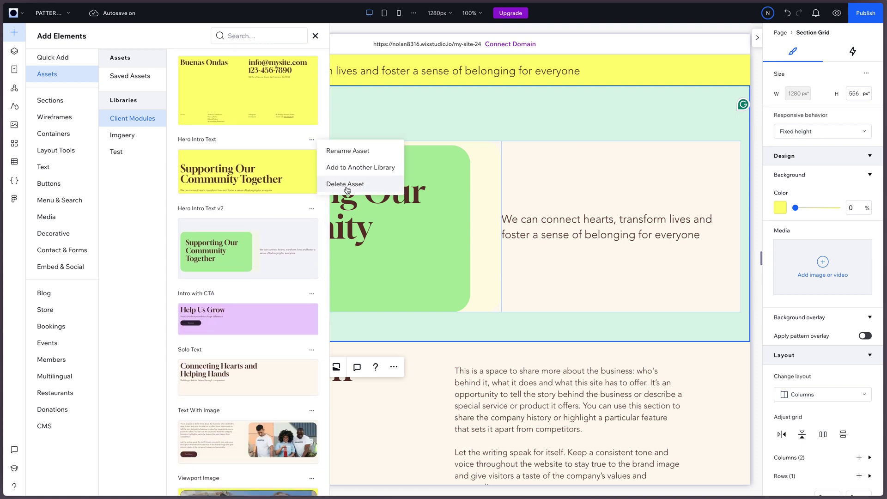
click(346, 185)
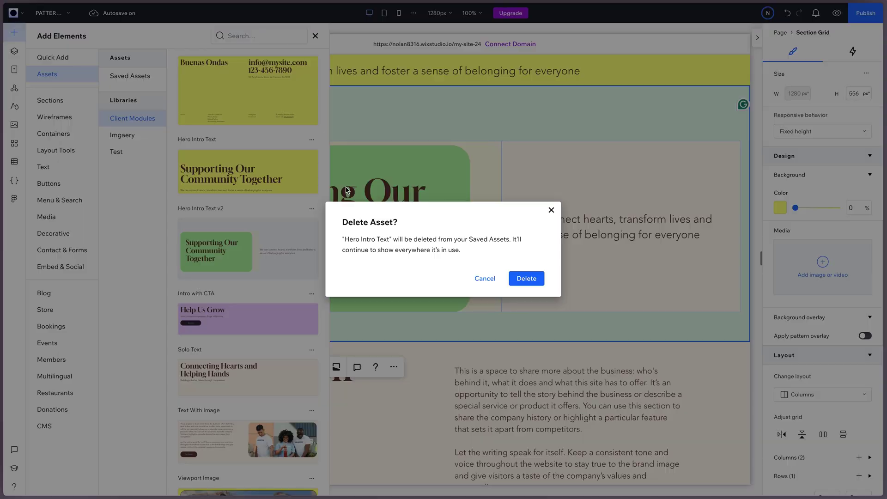
click(522, 279)
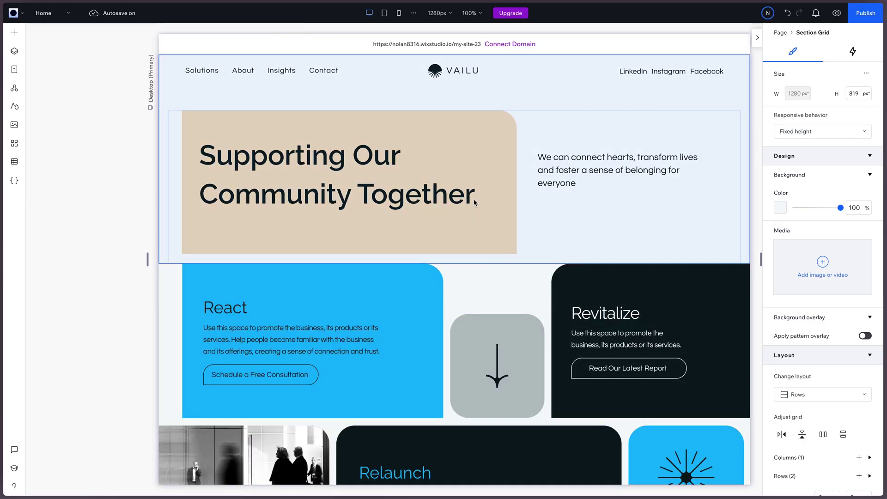
Select the beige heading container and hero cell, then scroll the preview down to Get Involved.
click(506, 225)
click(583, 228)
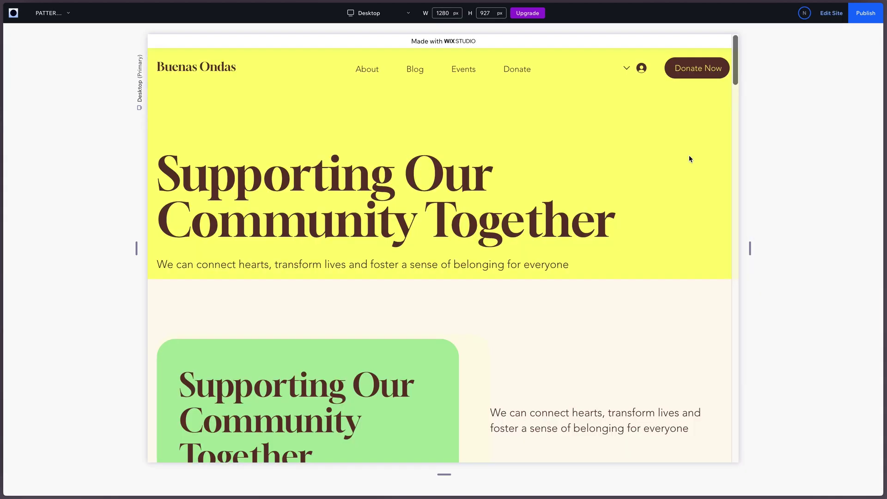
scroll(689, 158, down, 10)
scroll(690, 158, down, 15)
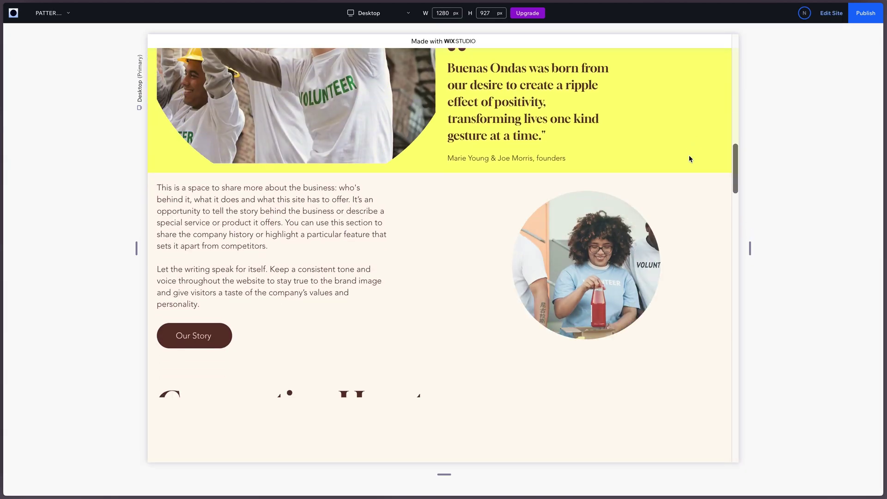
scroll(689, 159, down, 12)
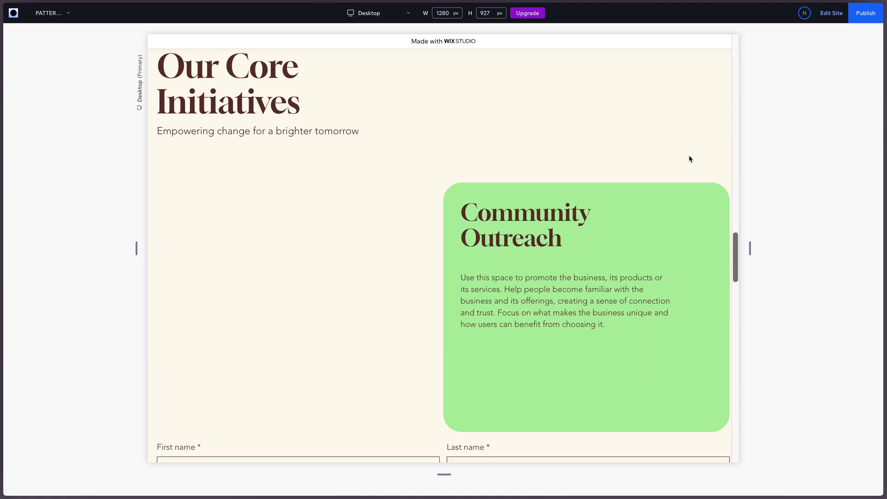
scroll(689, 159, down, 12)
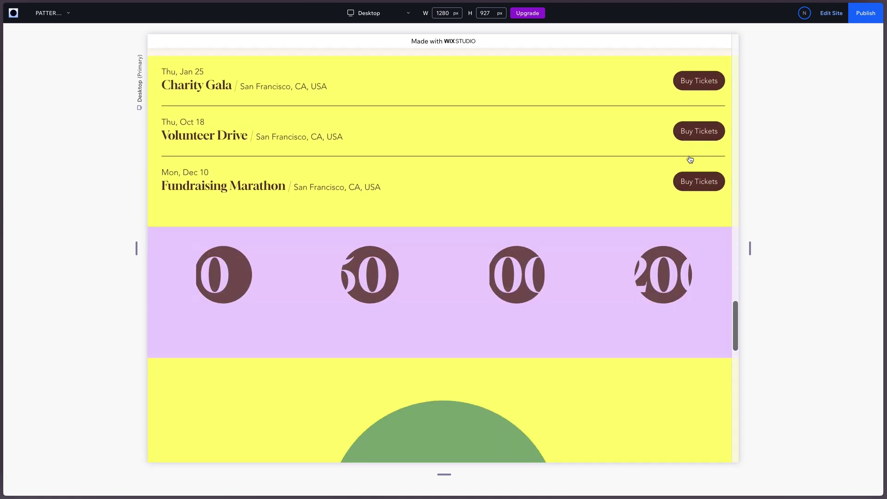
scroll(690, 158, down, 3)
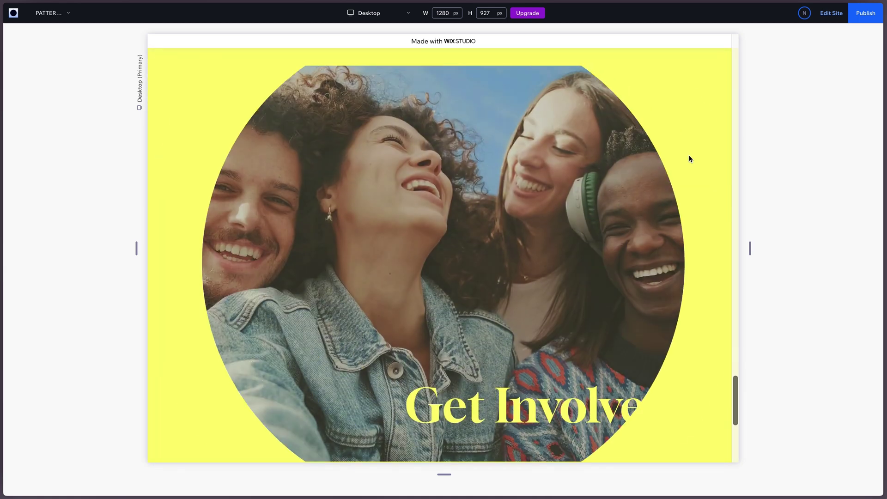